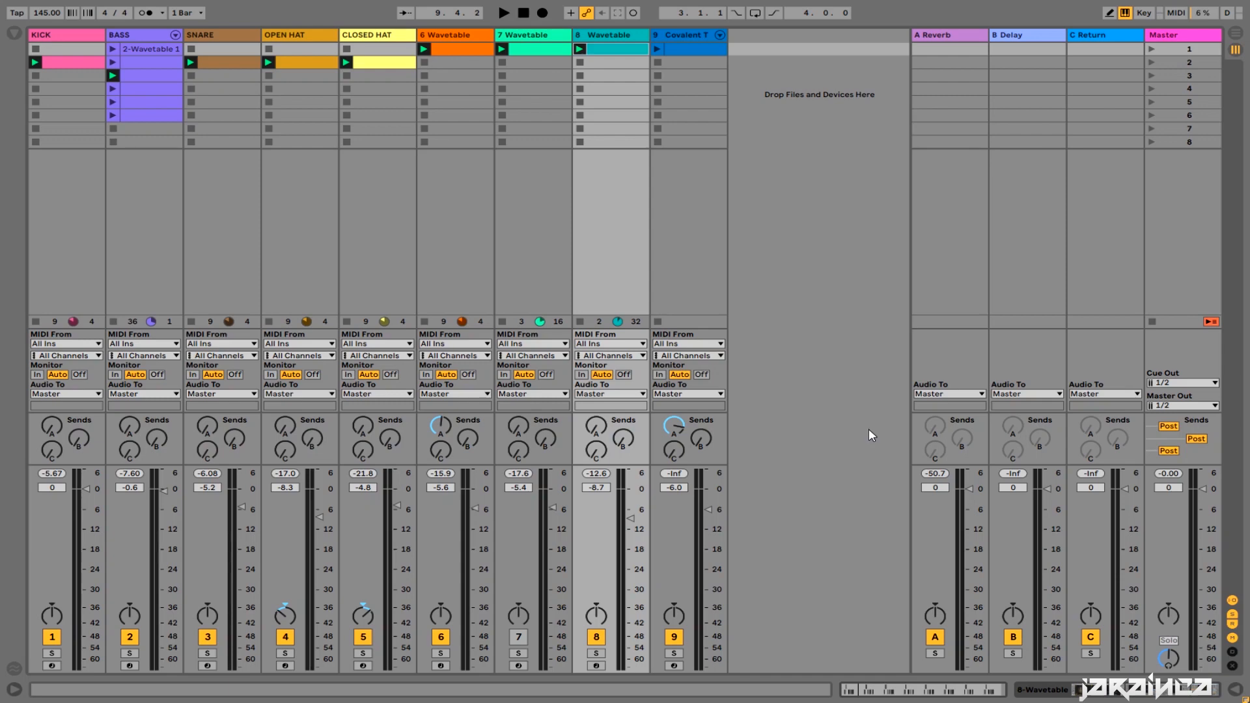
- Examine the Wavetable instrument on the BASS track, viewing its oscillators, envelopes and modulation matrix in the expanded layout
{"action": "left_click", "coordinate": [142, 39]}
{"action": "double_click", "coordinate": [142, 37]}
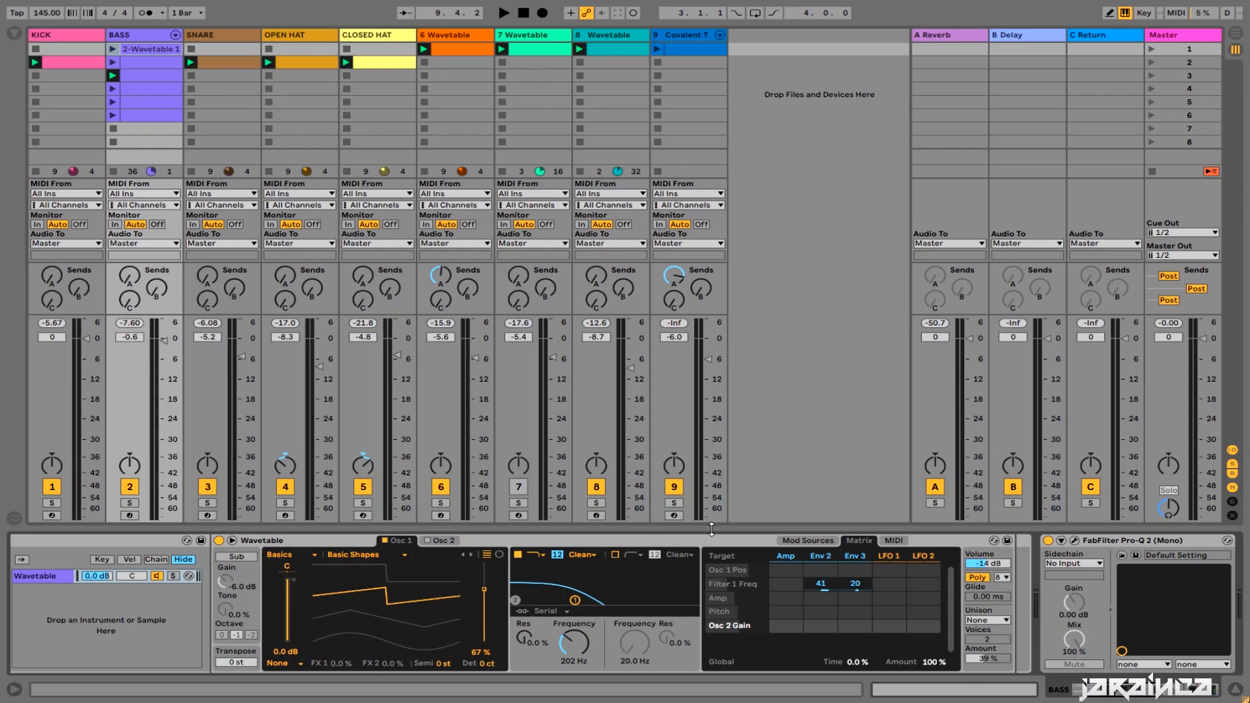
{"action": "left_click", "coordinate": [233, 541]}
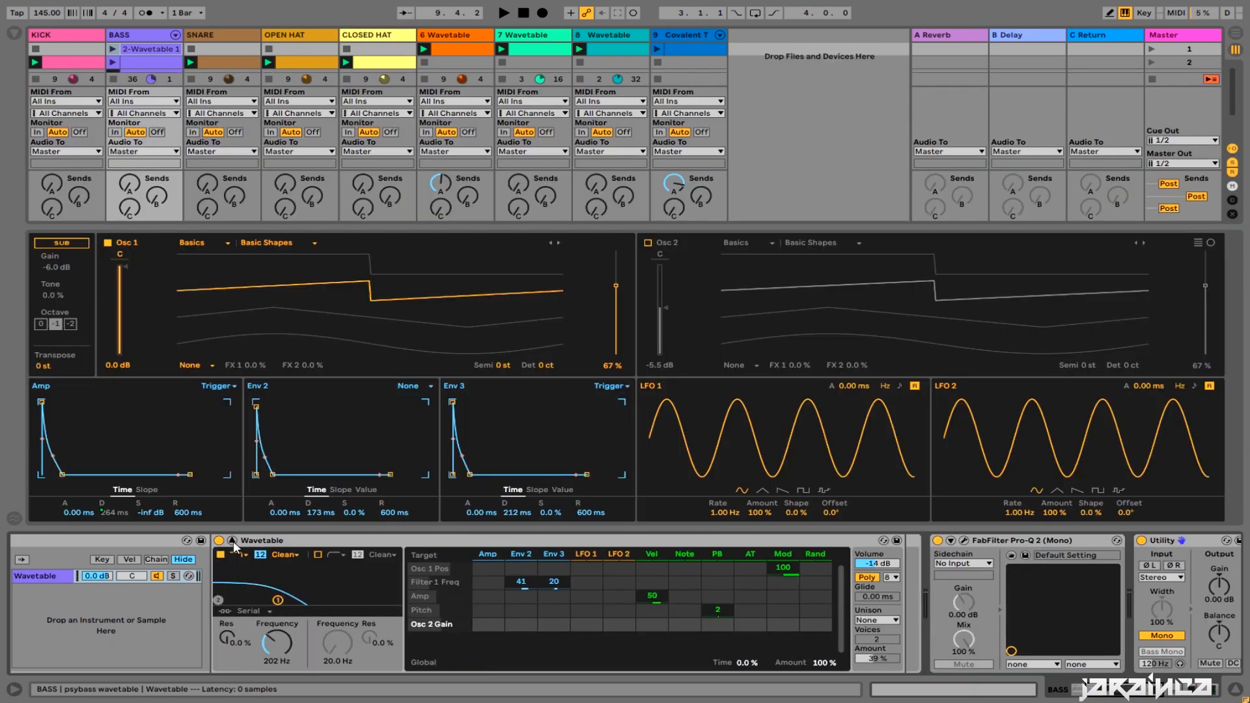
{"action": "left_click", "coordinate": [233, 541]}
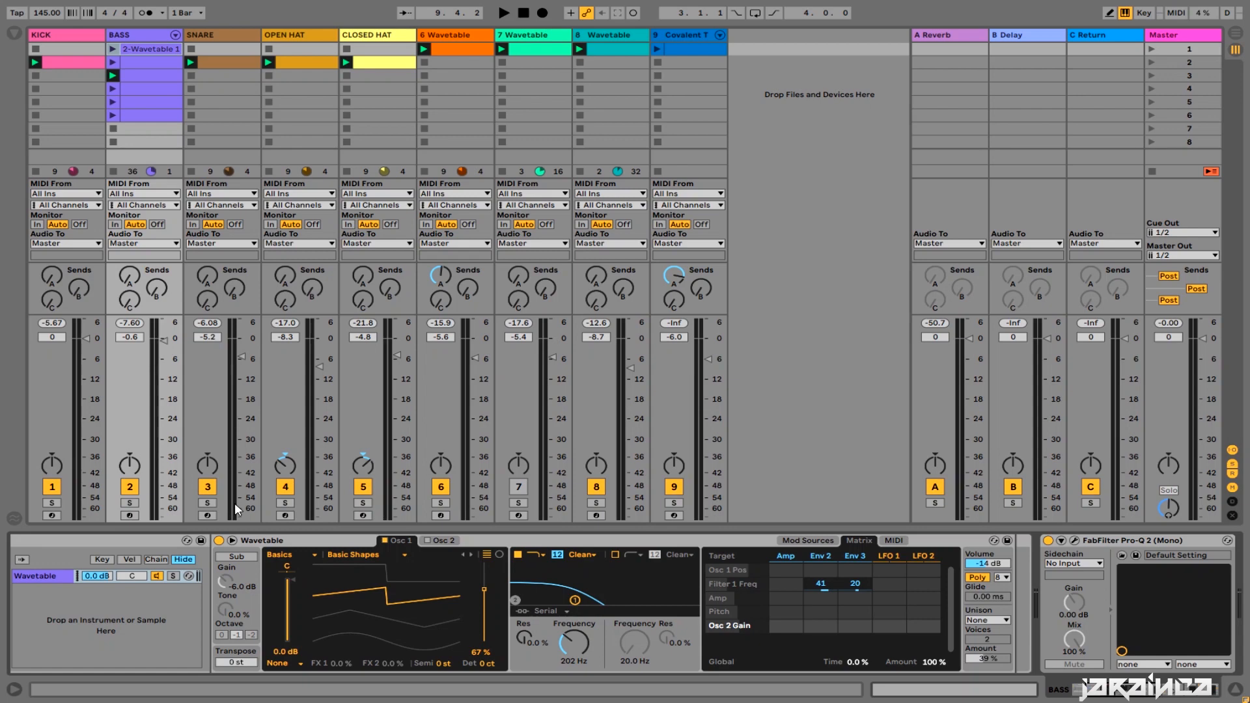
- Play the set with only the KICK and BASS tracks soloed, and reset the BASS track's volume to 0 dB
{"action": "left_click", "coordinate": [52, 505]}
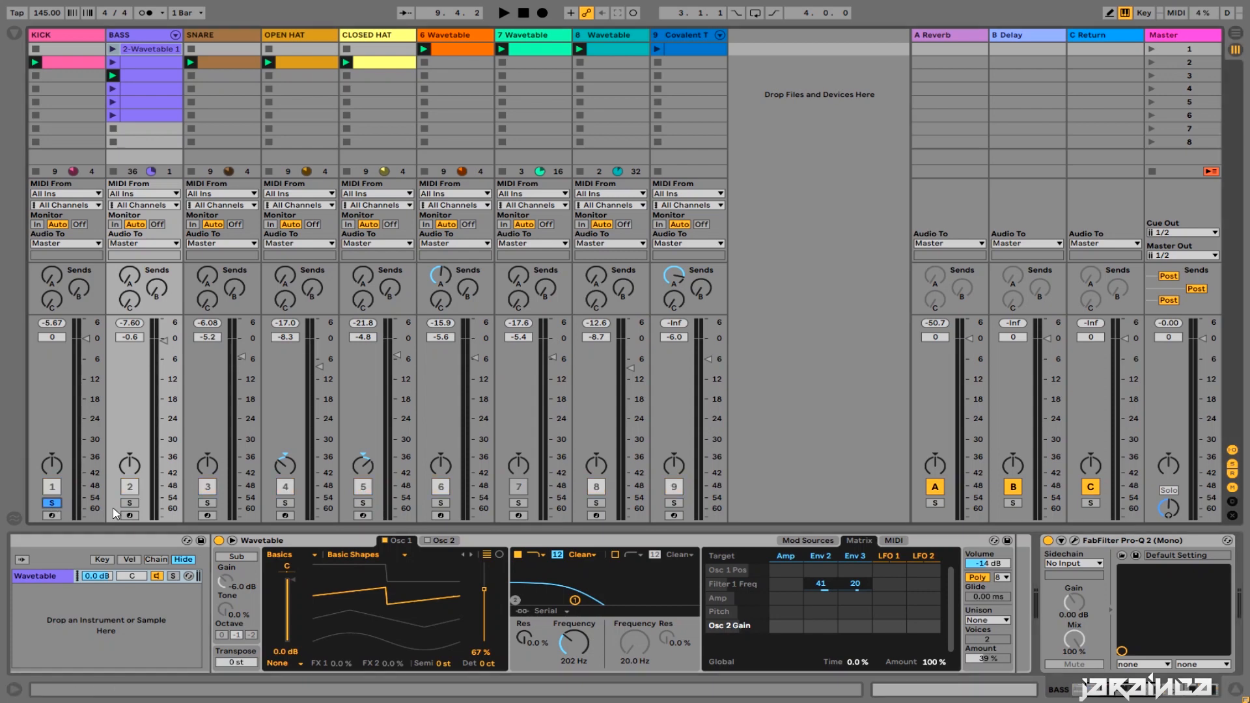
{"action": "left_click", "coordinate": [130, 503], "text": "ctrl"}
{"action": "key", "text": "space"}
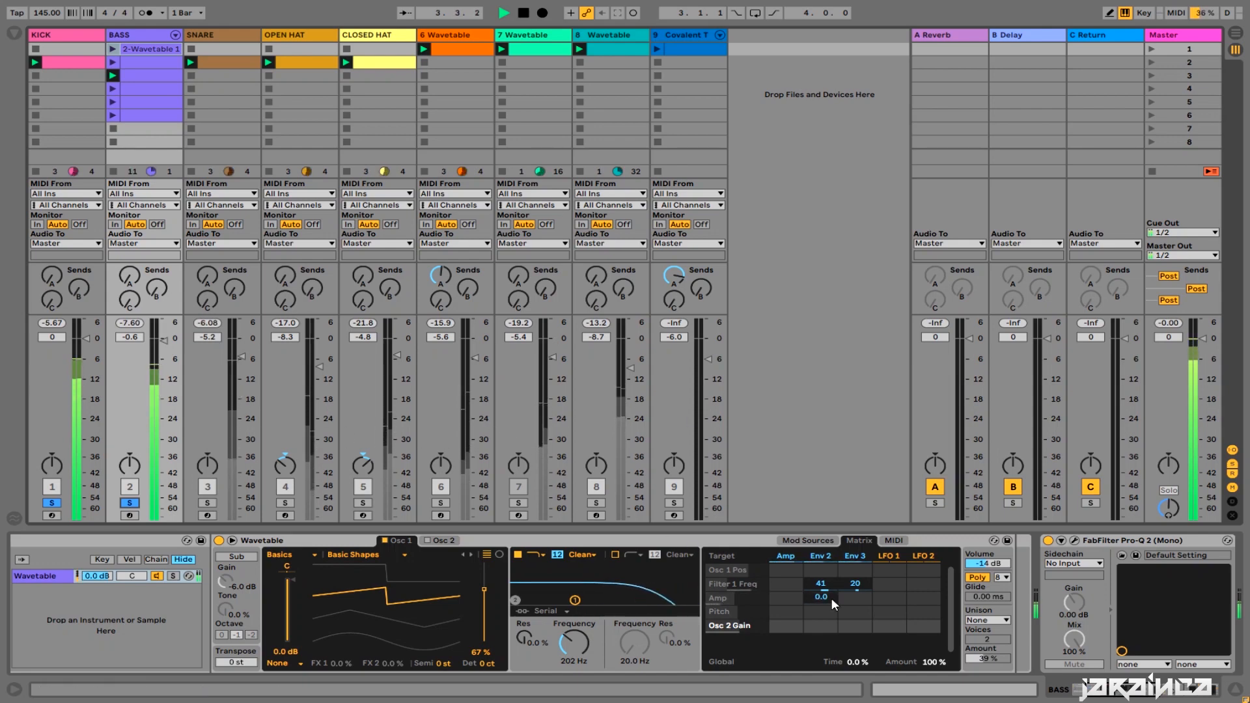
{"action": "double_click", "coordinate": [164, 340]}
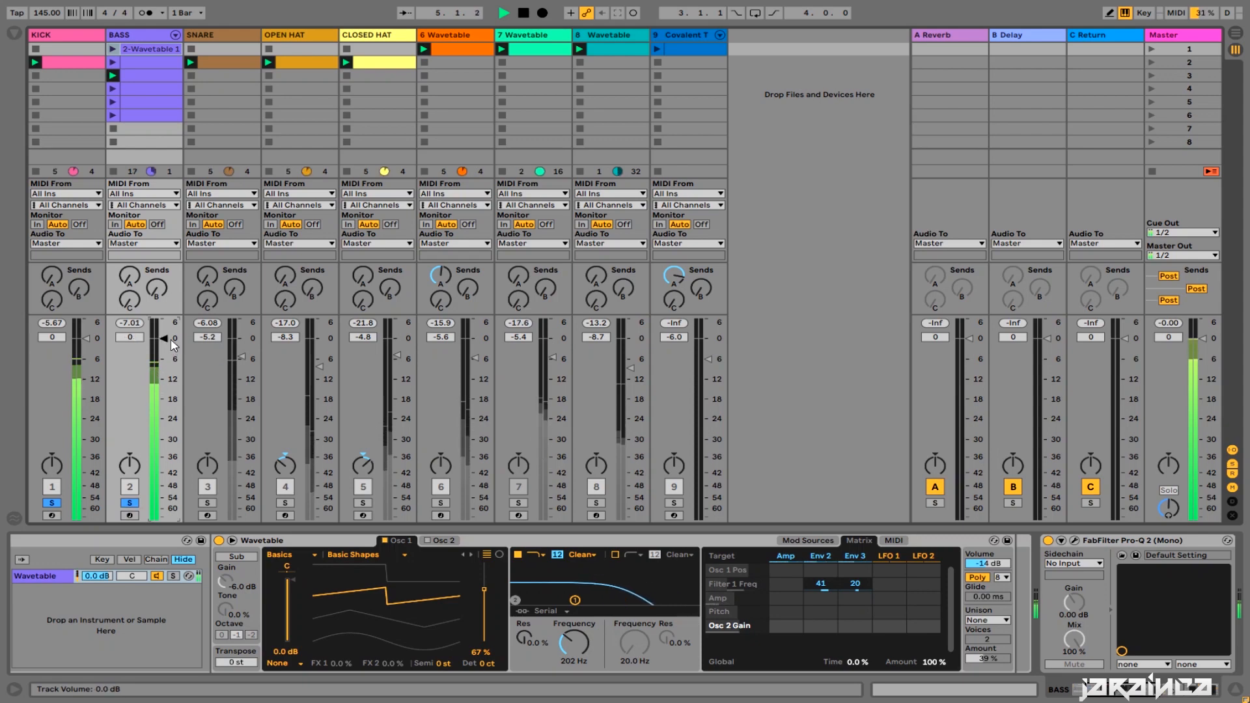
- Audition the SNARE, OPEN HAT and CLOSED HAT tracks by adding them to the solo, and clear all solos
{"action": "left_click", "coordinate": [212, 502]}
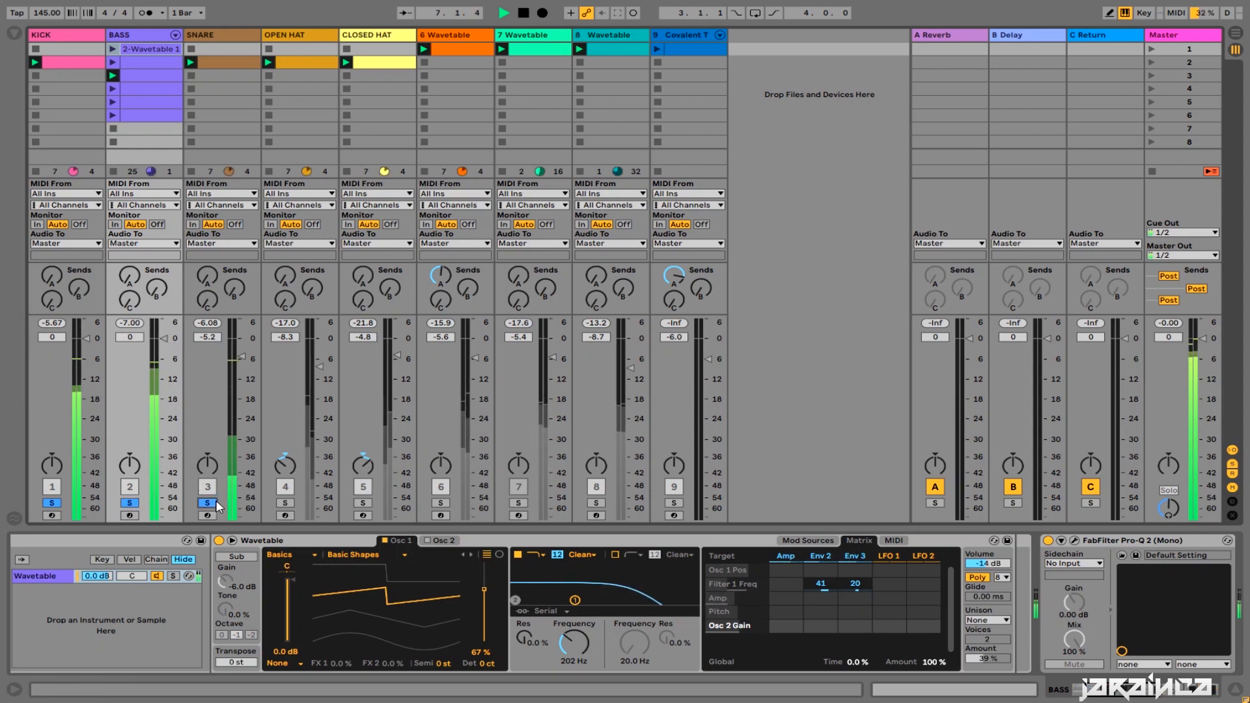
{"action": "left_click", "coordinate": [286, 504]}
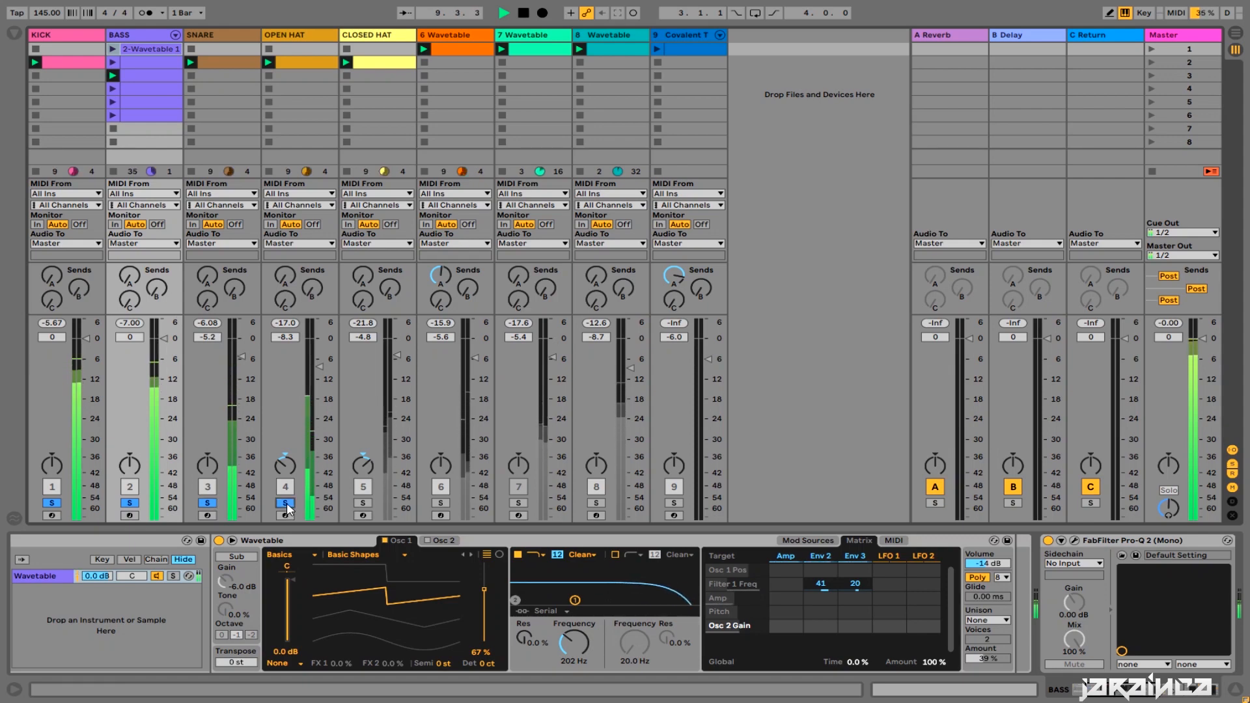
{"action": "left_click", "coordinate": [364, 505]}
{"action": "left_click", "coordinate": [364, 506]}
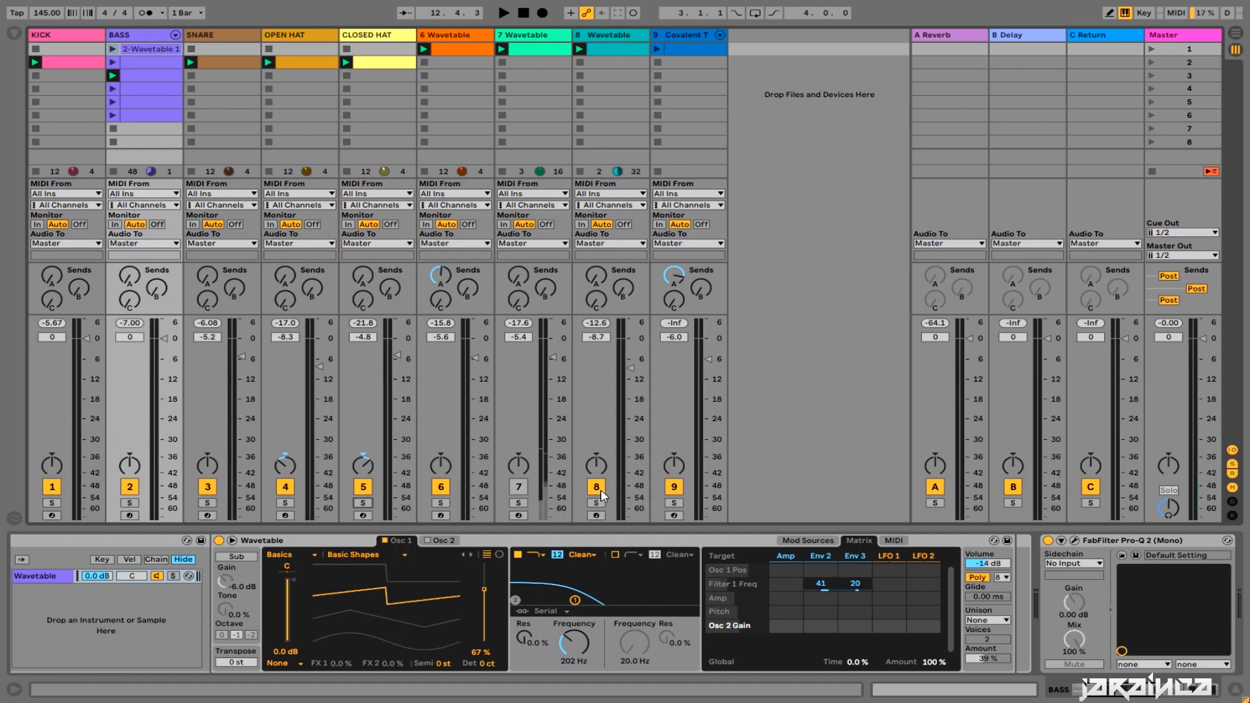
- Insert a MIDI track after BASS and load the Wavetable instrument onto it from the browser
{"action": "right_click", "coordinate": [135, 37]}
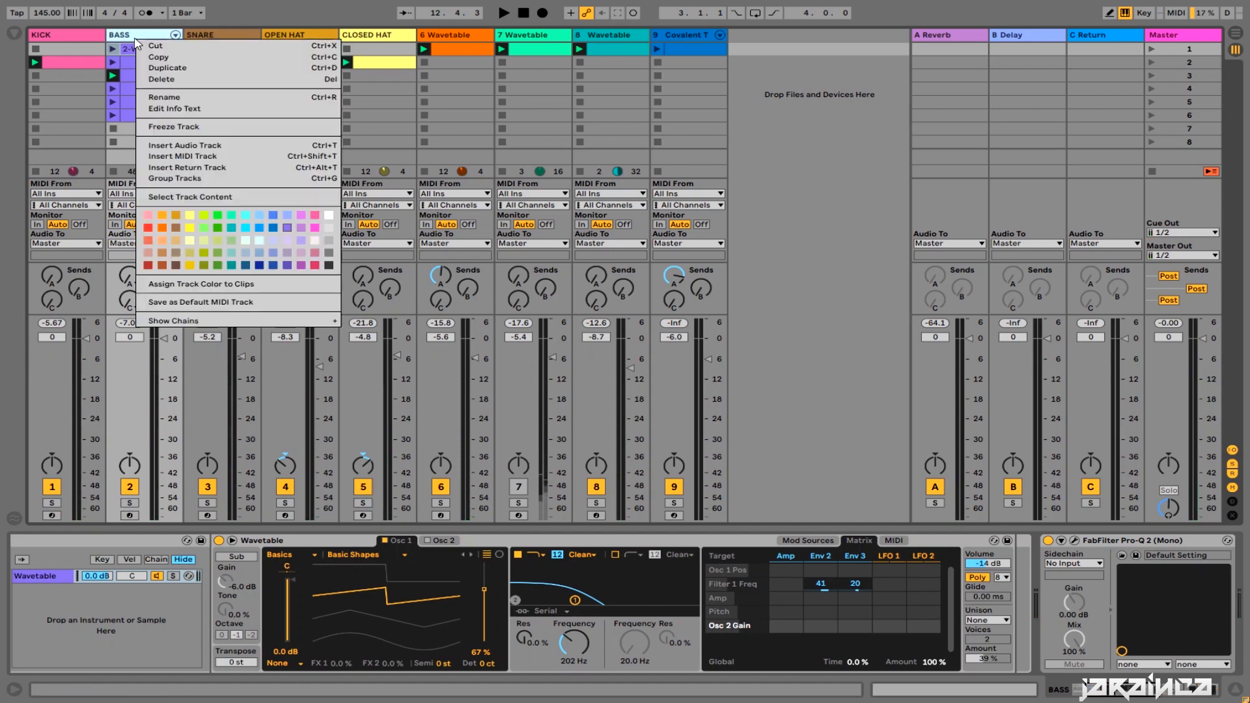
{"action": "left_click", "coordinate": [187, 157]}
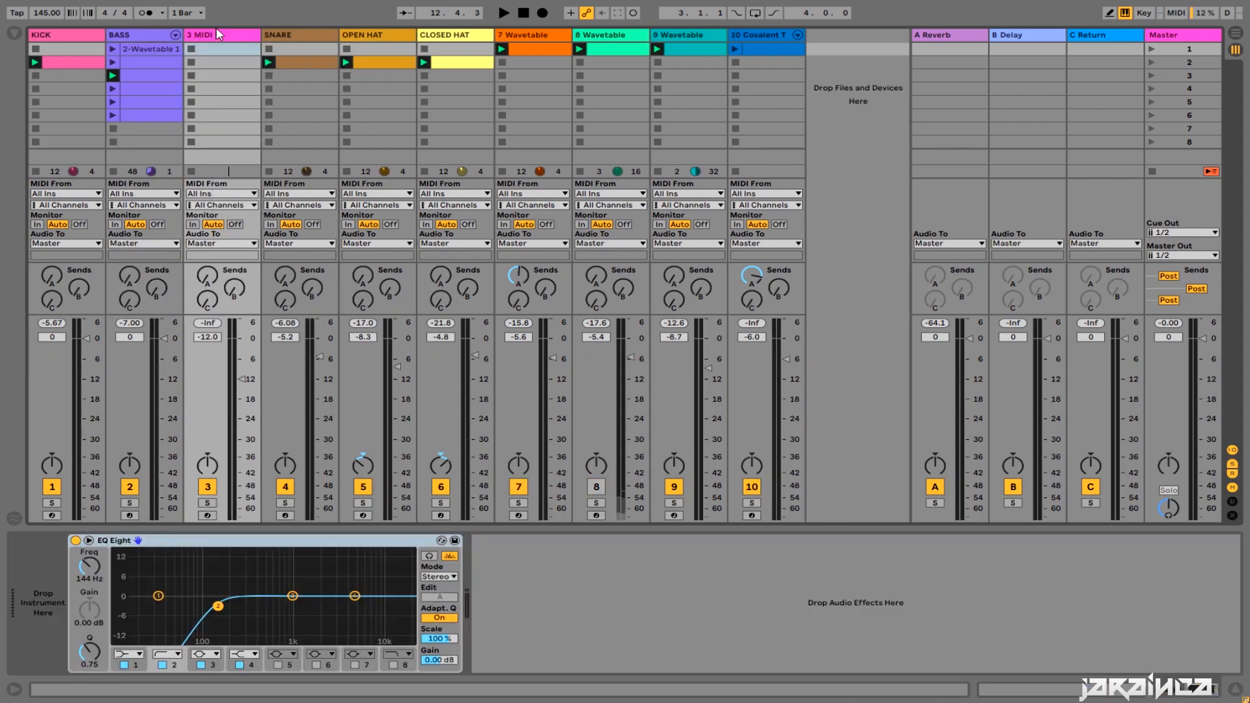
{"action": "left_click", "coordinate": [14, 33]}
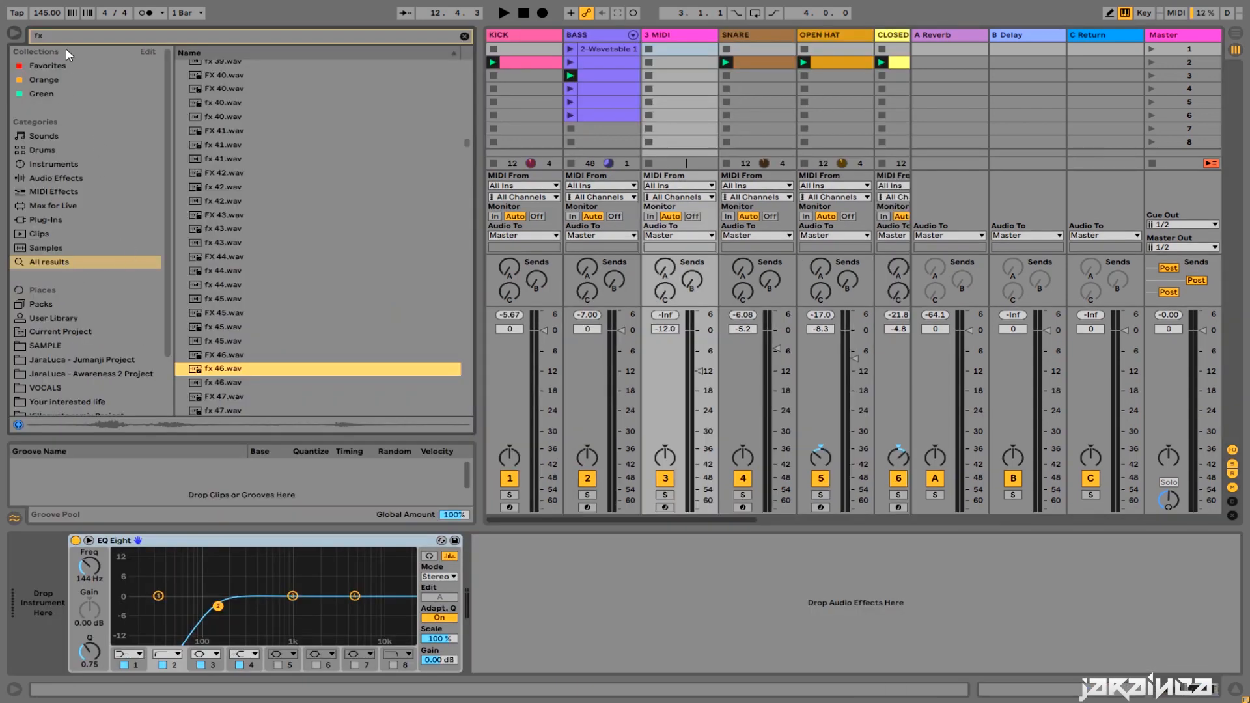
{"action": "left_click_drag", "start_coordinate": [54, 37], "coordinate": [4, 28]}
{"action": "key", "text": "BackSpace"}
{"action": "left_click", "coordinate": [59, 164]}
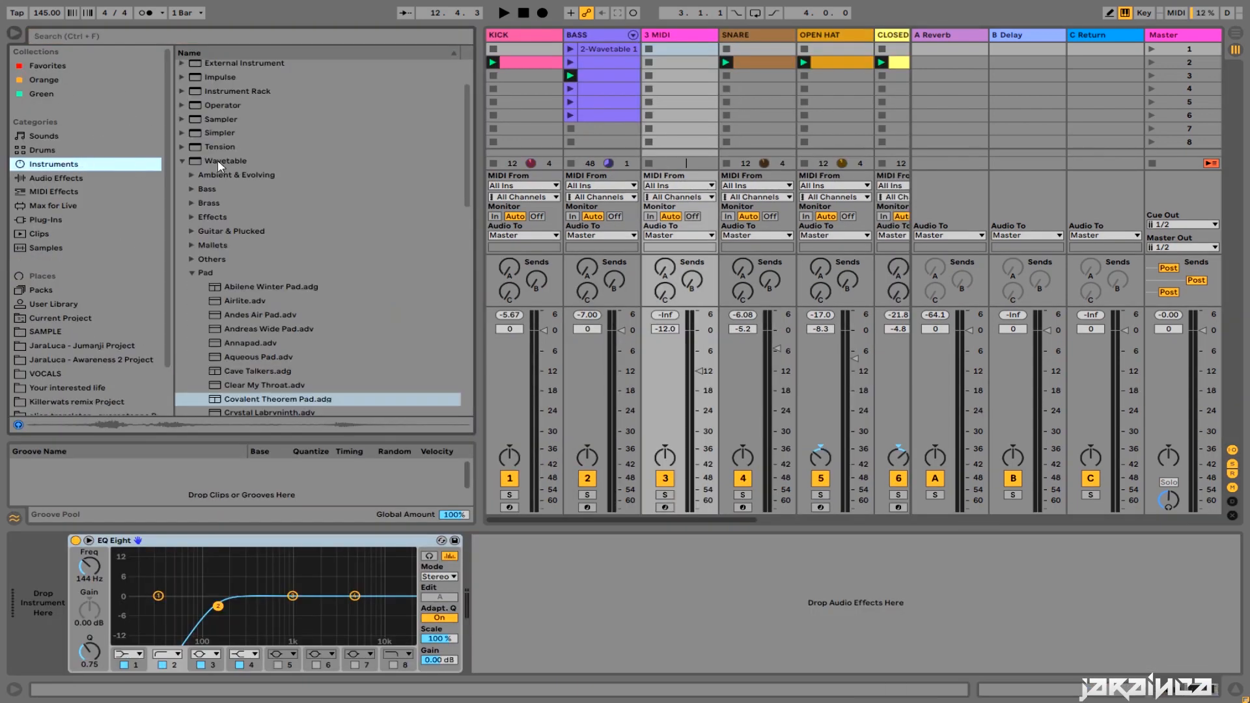
{"action": "left_click", "coordinate": [215, 160]}
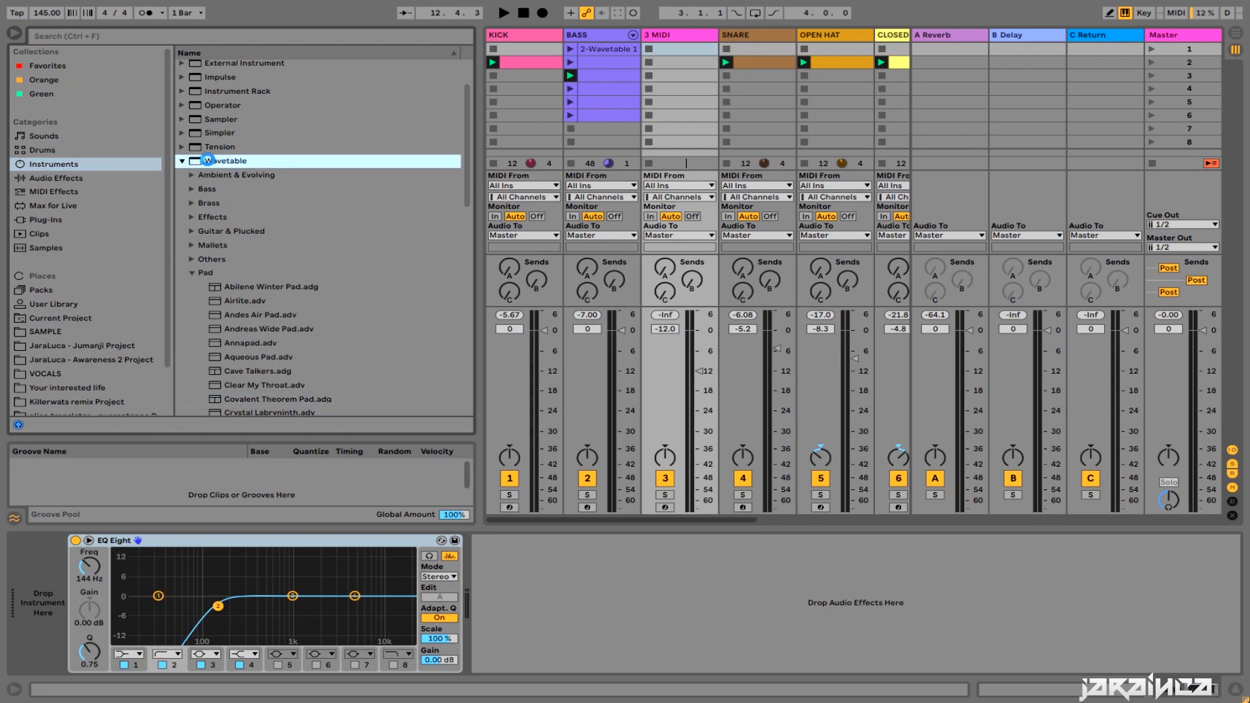
{"action": "left_click_drag", "start_coordinate": [210, 161], "coordinate": [667, 45]}
- Copy the BASS clips to the new Wavetable track and delete all notes after 1.2 in the third clip, keeping the F#0 notes
{"action": "left_click", "coordinate": [669, 75]}
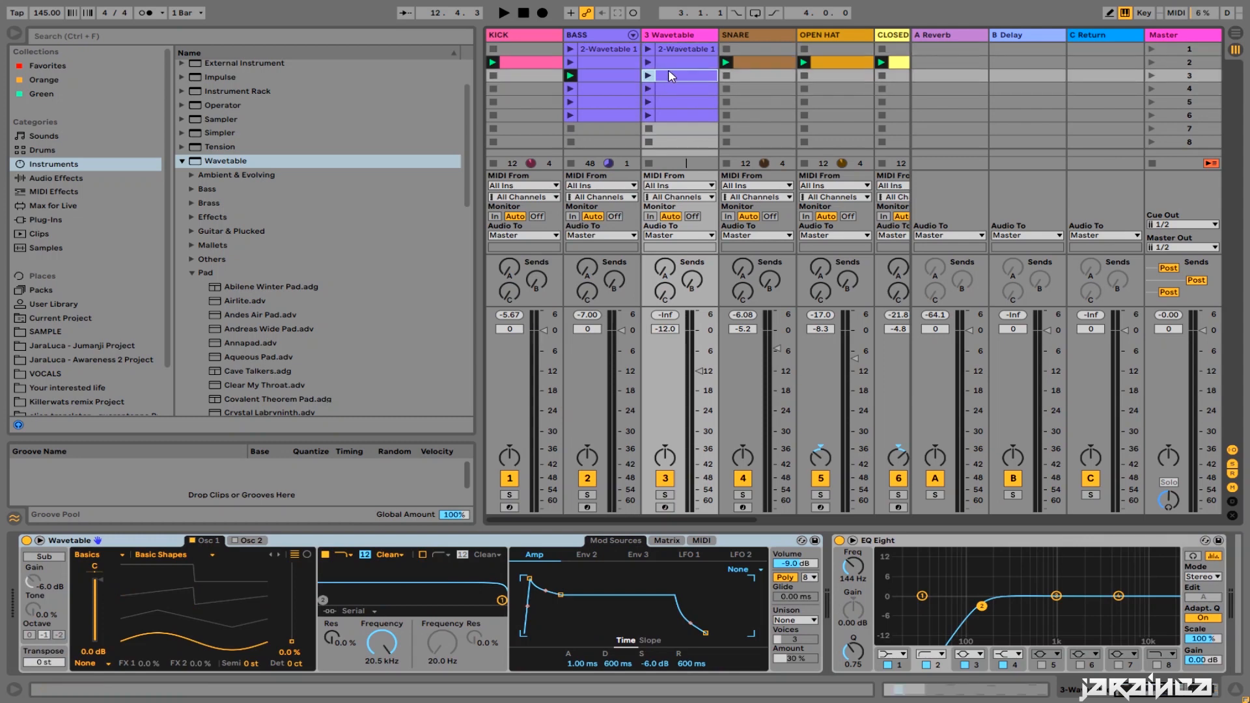
{"action": "double_click", "coordinate": [670, 74]}
{"action": "left_click", "coordinate": [610, 329]}
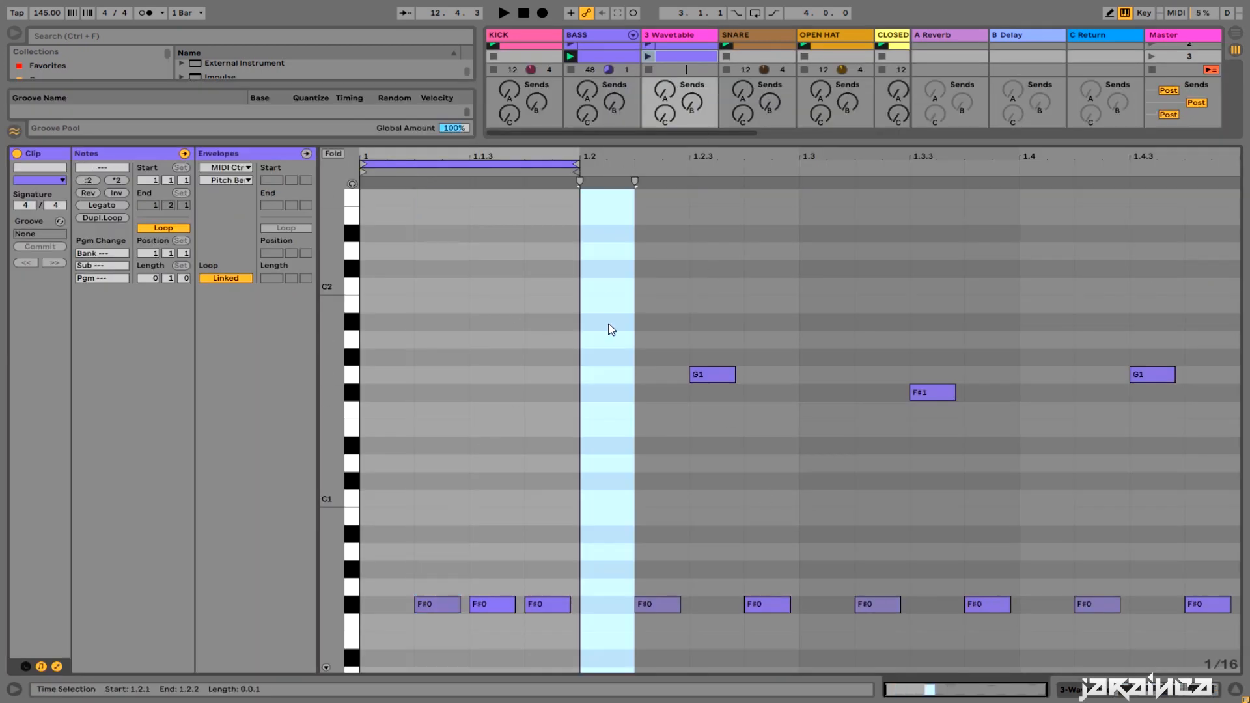
{"action": "left_click_drag", "start_coordinate": [611, 329], "coordinate": [1231, 658]}
{"action": "key", "text": "Delete"}
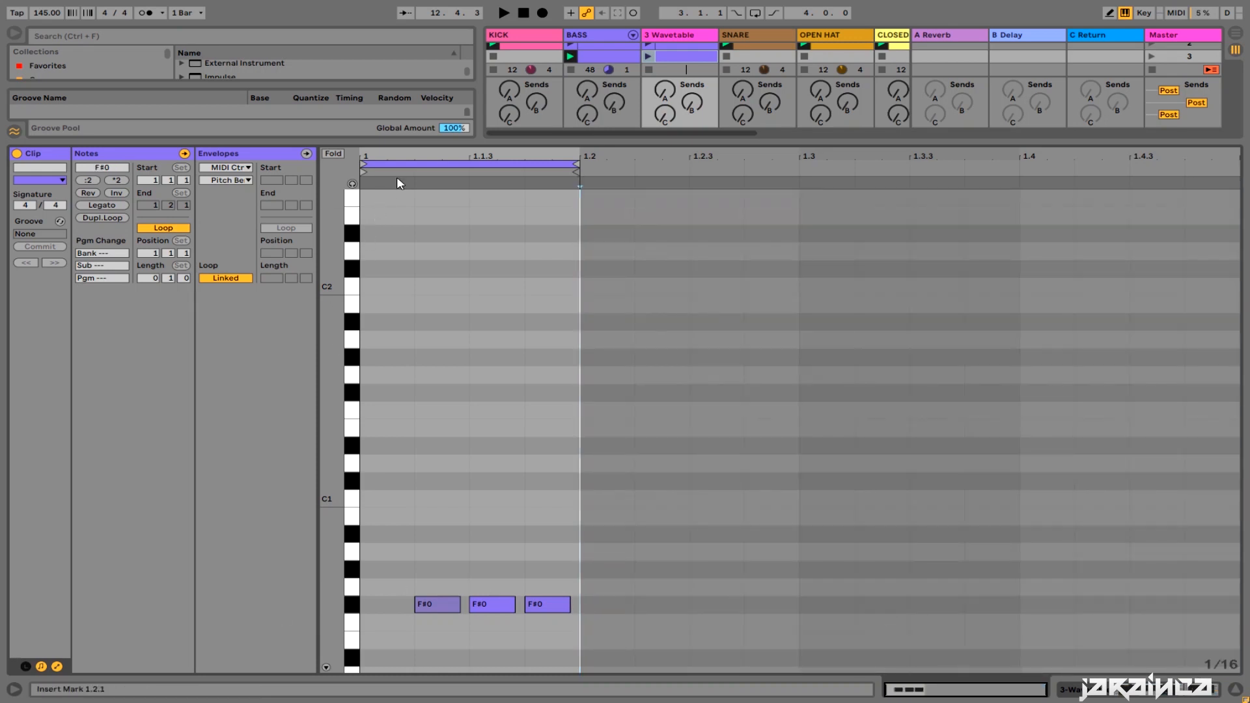
{"action": "left_click_drag", "start_coordinate": [423, 157], "coordinate": [486, 209]}
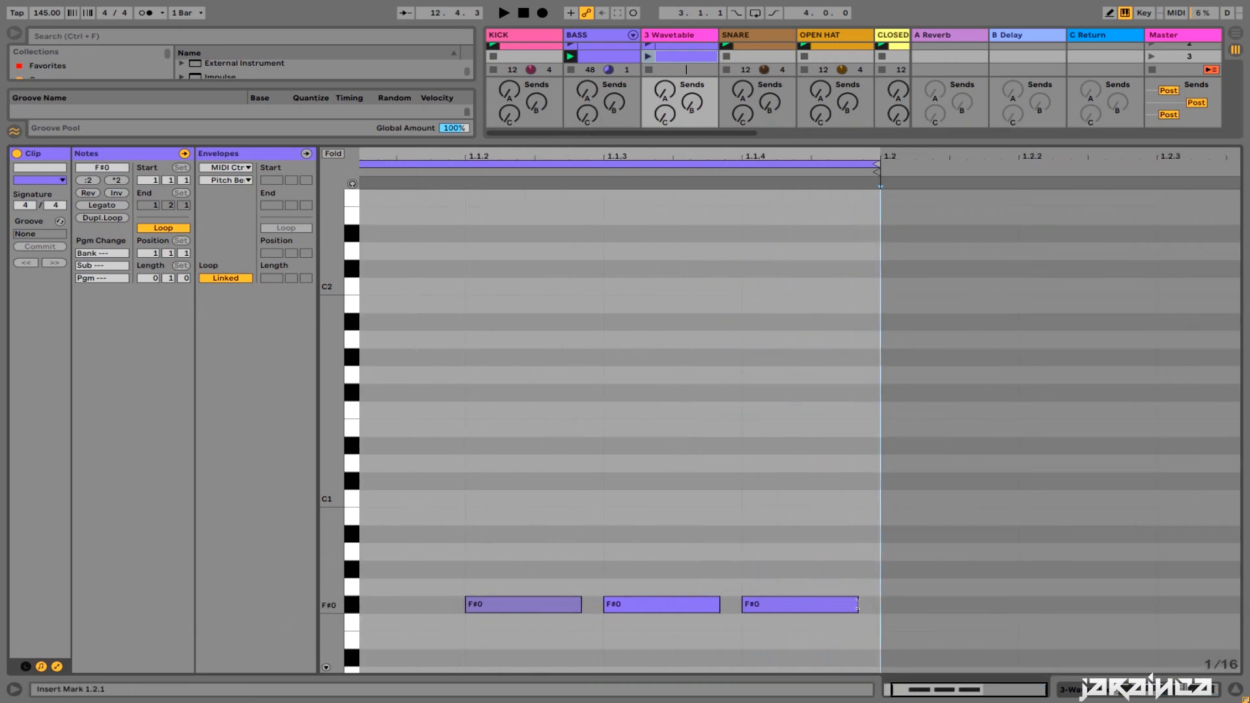
{"action": "left_click", "coordinate": [731, 140]}
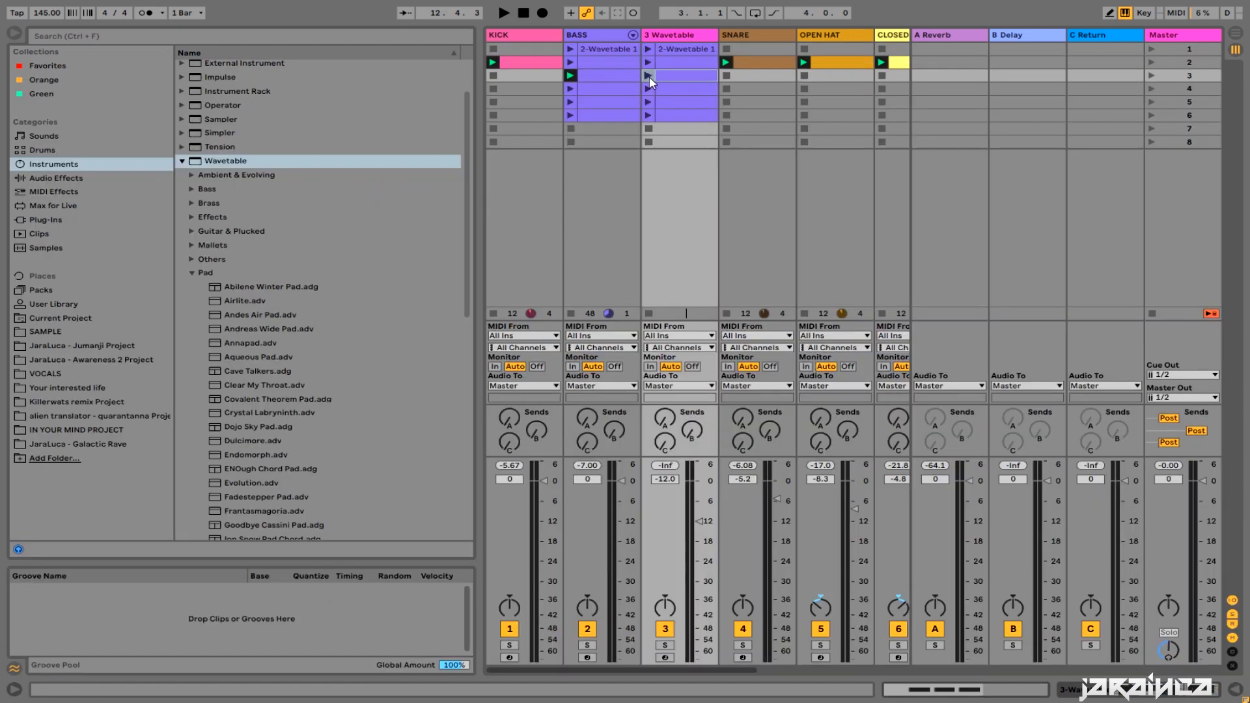
- Solo track 3 Wavetable, launch its third clip and check the notes during playback
{"action": "left_click", "coordinate": [665, 645]}
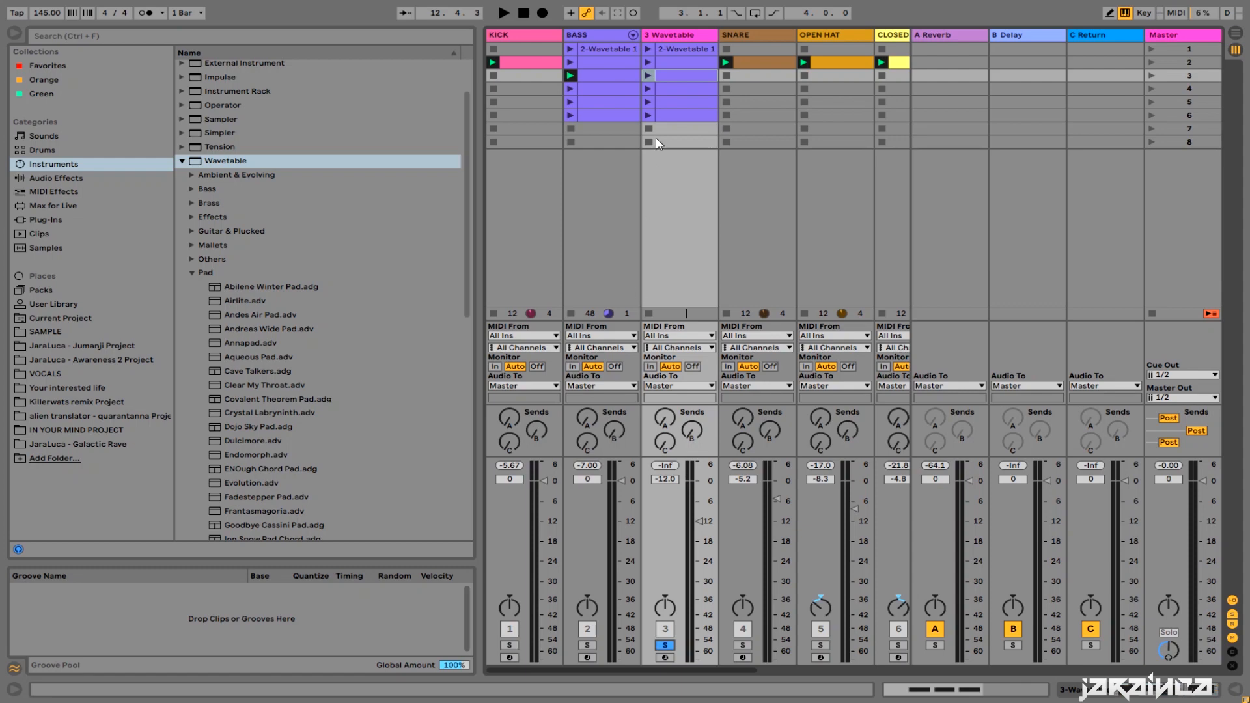
{"action": "left_click", "coordinate": [648, 76]}
{"action": "double_click", "coordinate": [679, 76]}
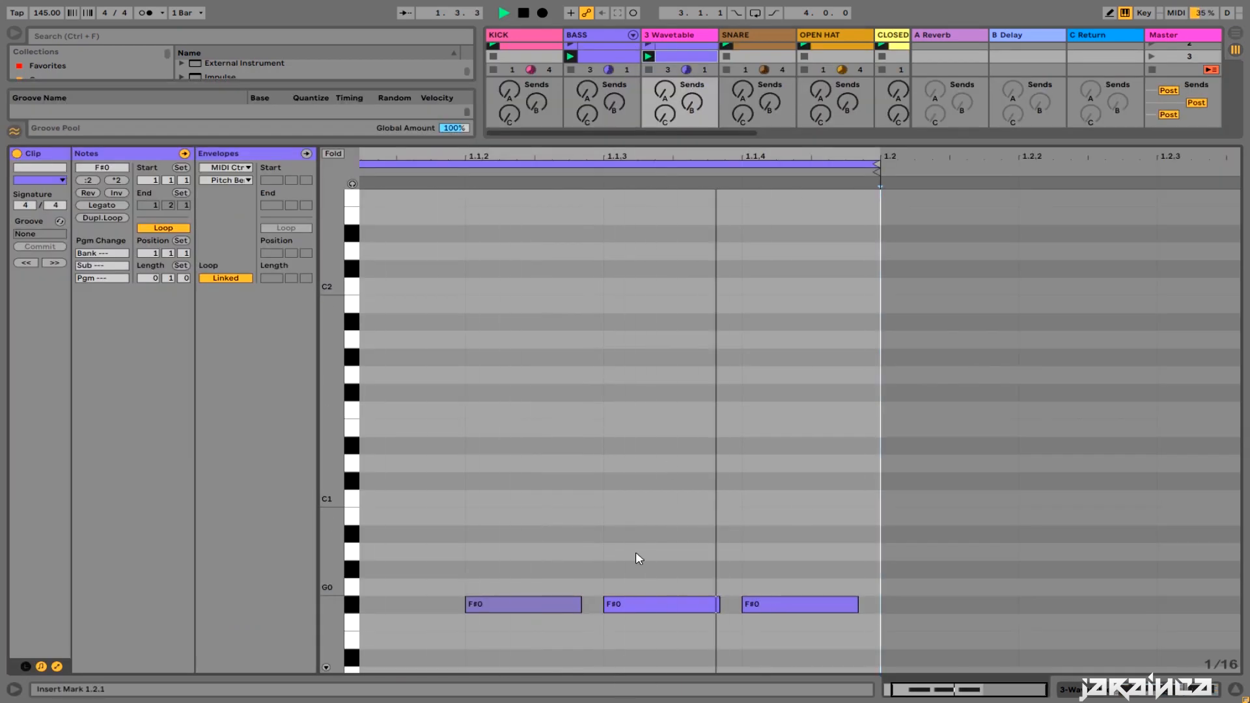
{"action": "left_click", "coordinate": [790, 141]}
{"action": "left_click", "coordinate": [688, 35]}
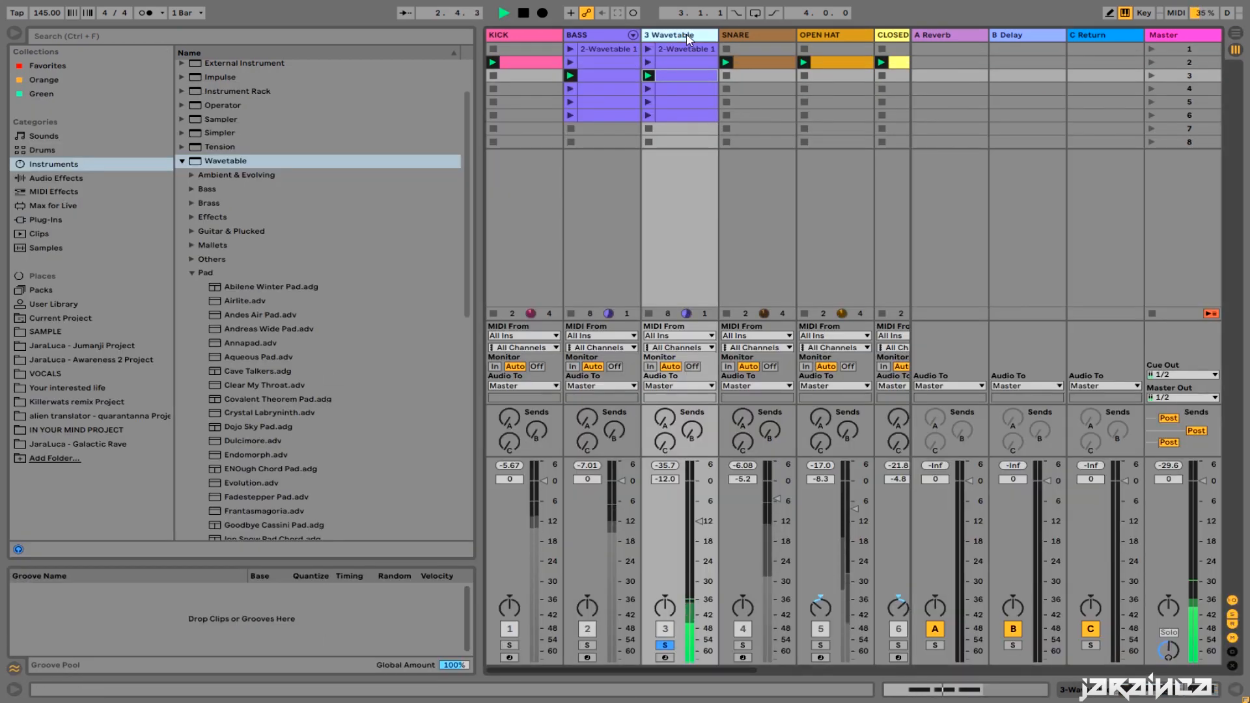
- Hide the browser, remove EQ Eight from the 3 Wavetable track and stop playback
{"action": "left_click", "coordinate": [16, 33]}
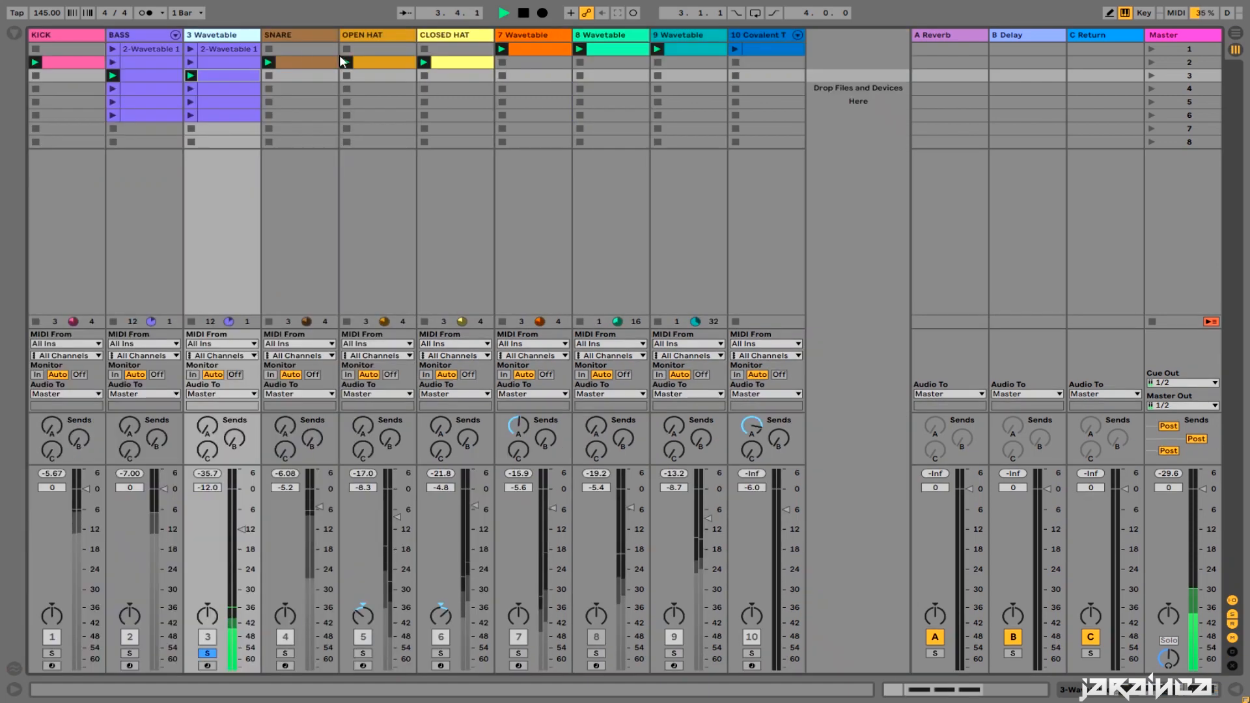
{"action": "double_click", "coordinate": [225, 41]}
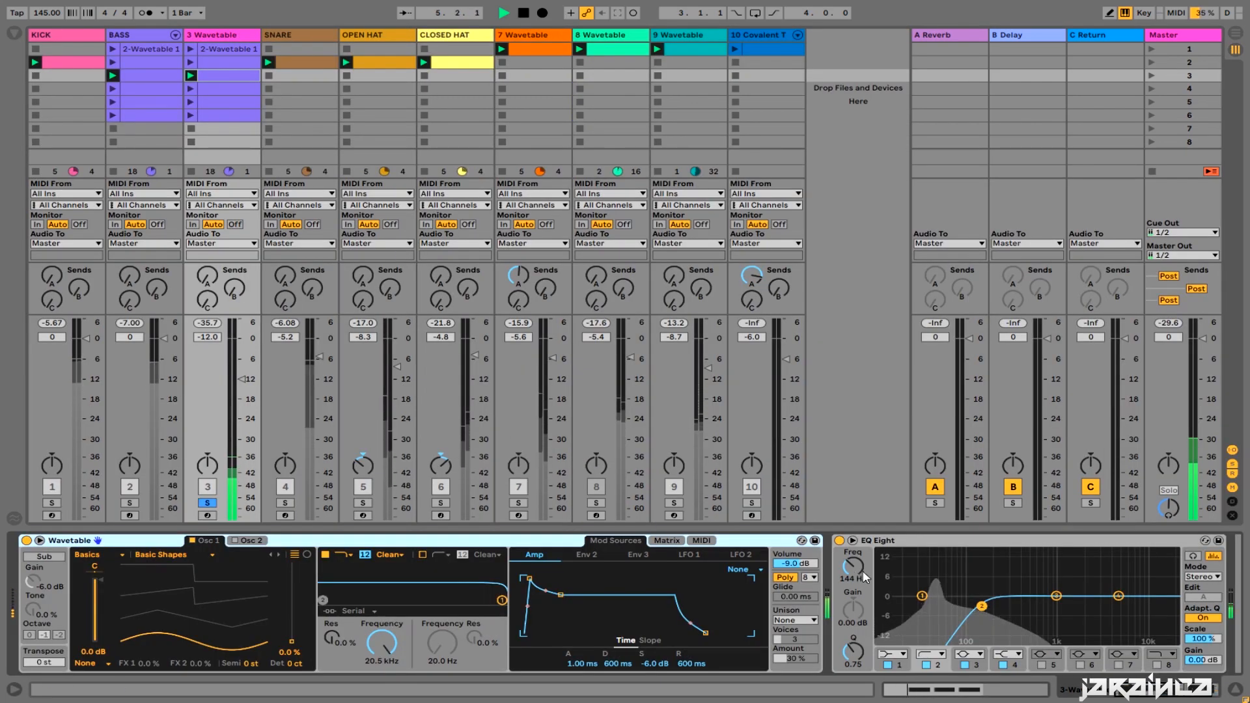
{"action": "left_click", "coordinate": [849, 546]}
{"action": "key", "text": "Delete"}
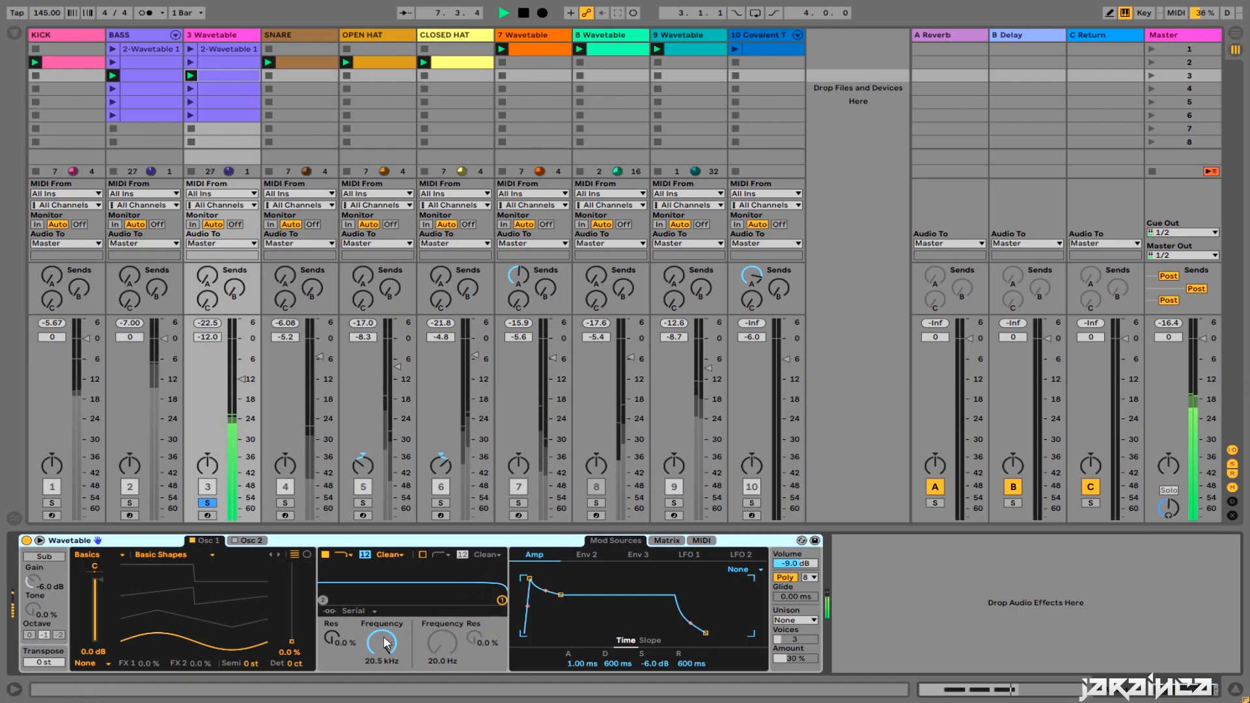
{"action": "key", "text": "space"}
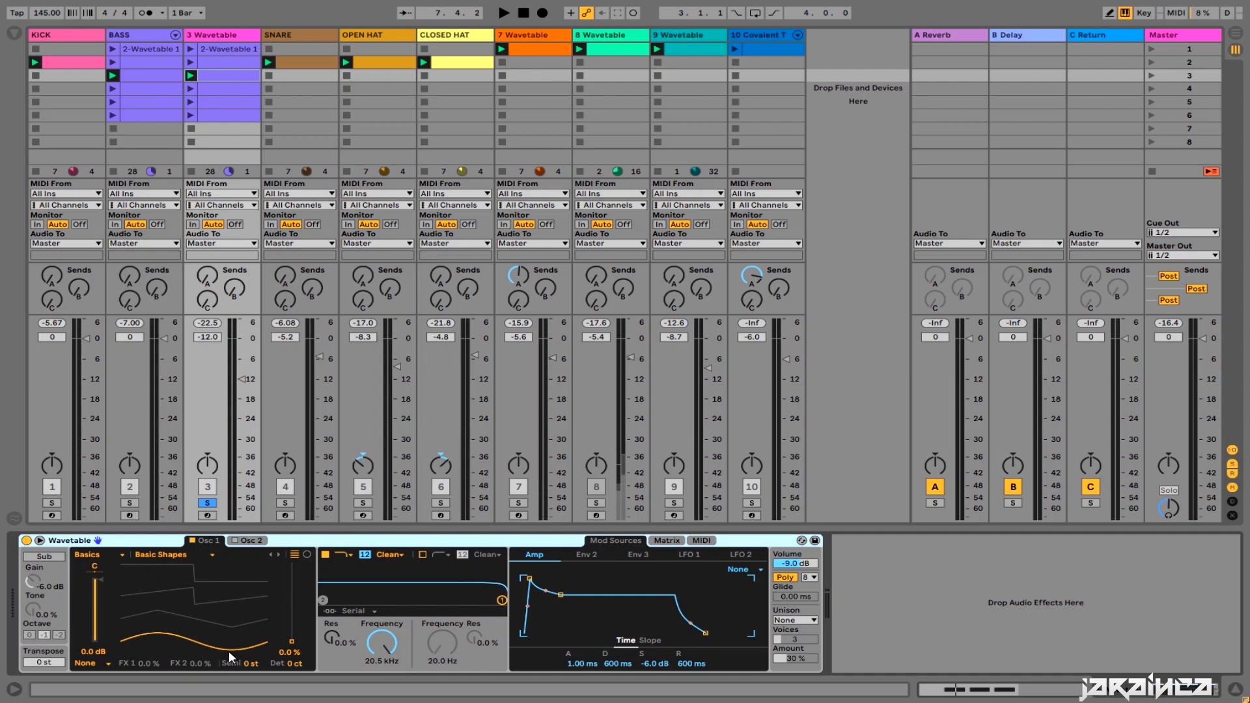
- Set Wavetable's Osc 1 position to 67% for a saw shape and the first filter's frequency to 202 Hz
{"action": "left_click_drag", "start_coordinate": [220, 657], "coordinate": [220, 651]}
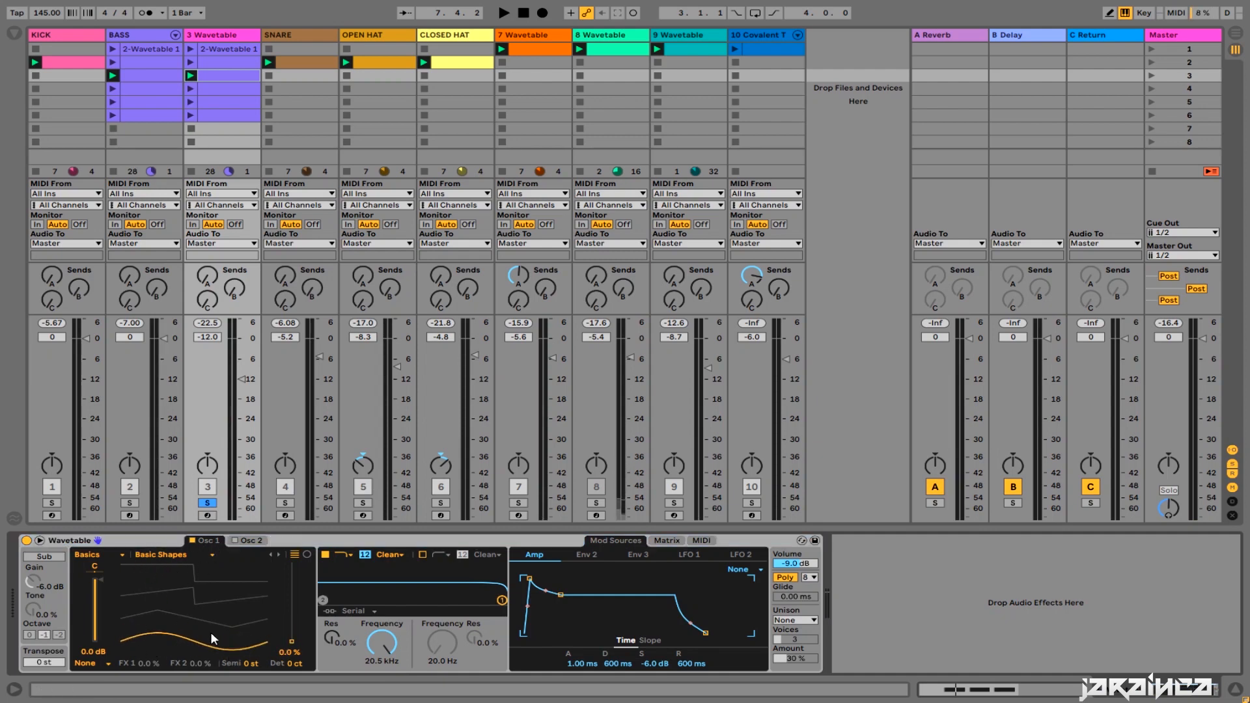
{"action": "left_click_drag", "start_coordinate": [225, 639], "coordinate": [225, 592]}
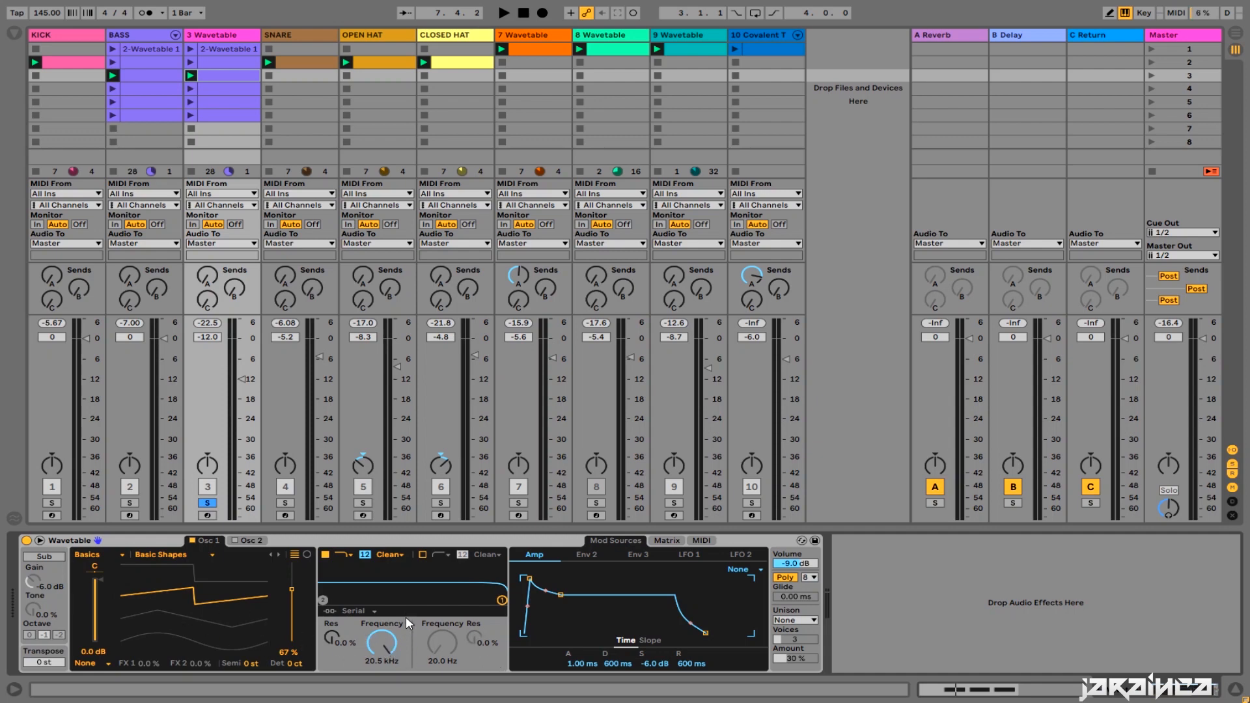
{"action": "left_click_drag", "start_coordinate": [381, 644], "coordinate": [381, 671]}
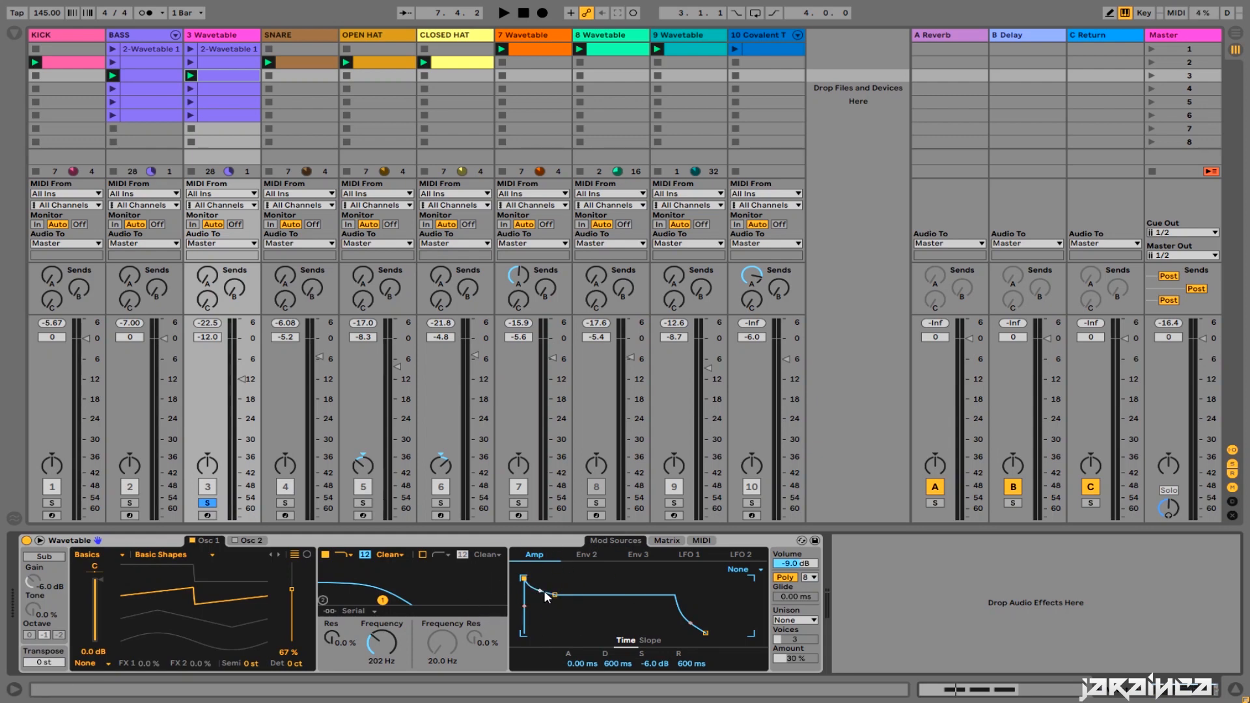
- Shape the Amp envelope with 0.00 ms attack, 259 ms decay and -inf dB sustain, comparing its Time and Slope values
{"action": "left_click_drag", "start_coordinate": [555, 595], "coordinate": [550, 633]}
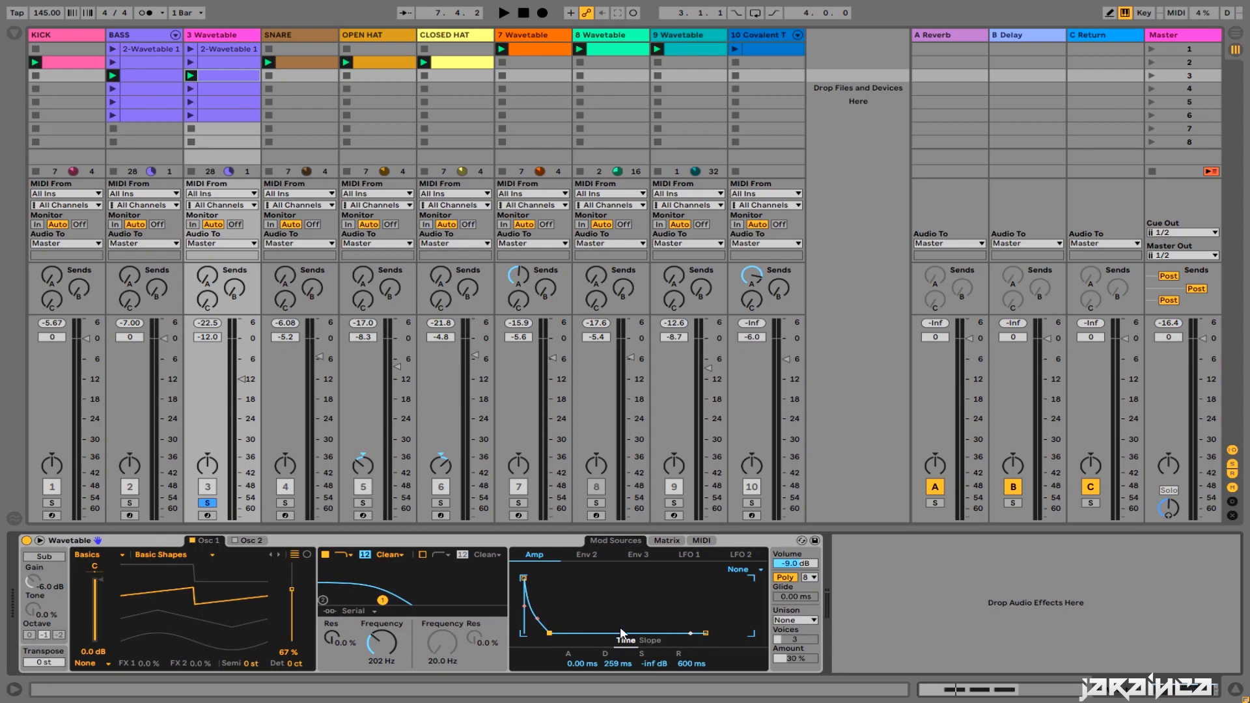
{"action": "left_click", "coordinate": [648, 641]}
{"action": "left_click", "coordinate": [627, 640]}
{"action": "left_click", "coordinate": [651, 640]}
{"action": "left_click", "coordinate": [629, 640]}
- Raise the 3 Wavetable track's volume to -0.1 dB during playback and set the Amp envelope's loop mode to Trigger
{"action": "key", "text": "space"}
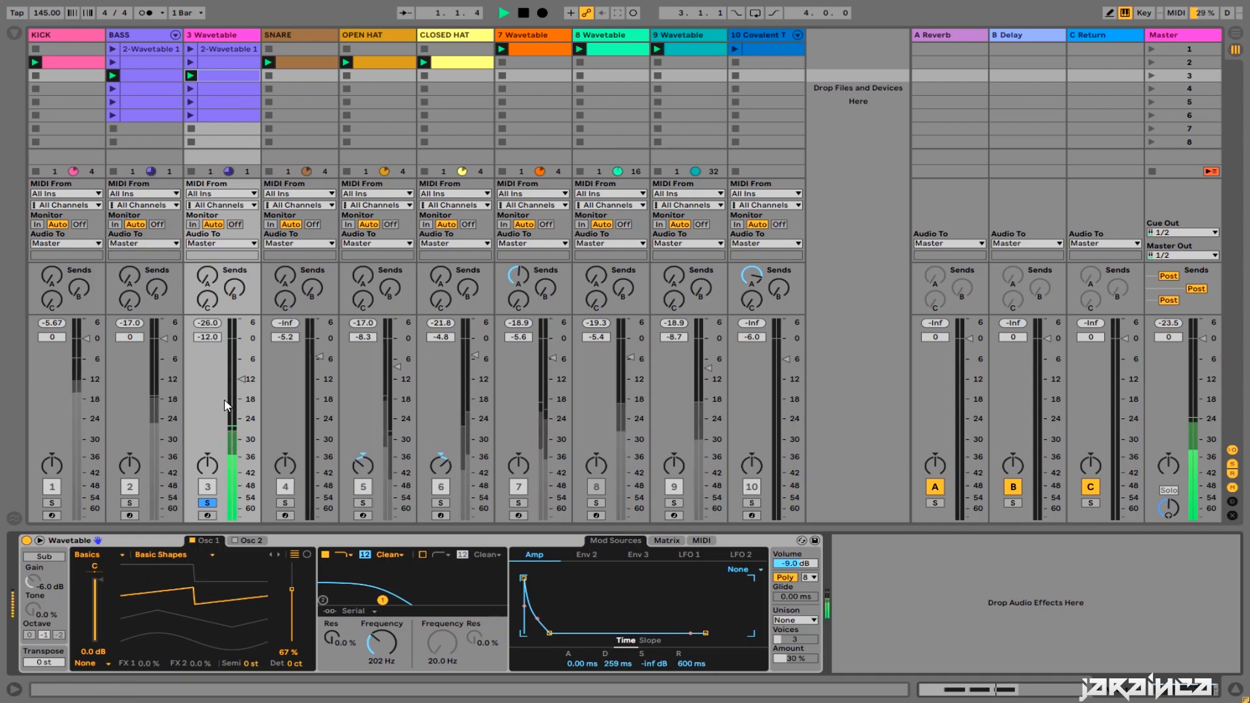
{"action": "left_click_drag", "start_coordinate": [242, 379], "coordinate": [242, 339]}
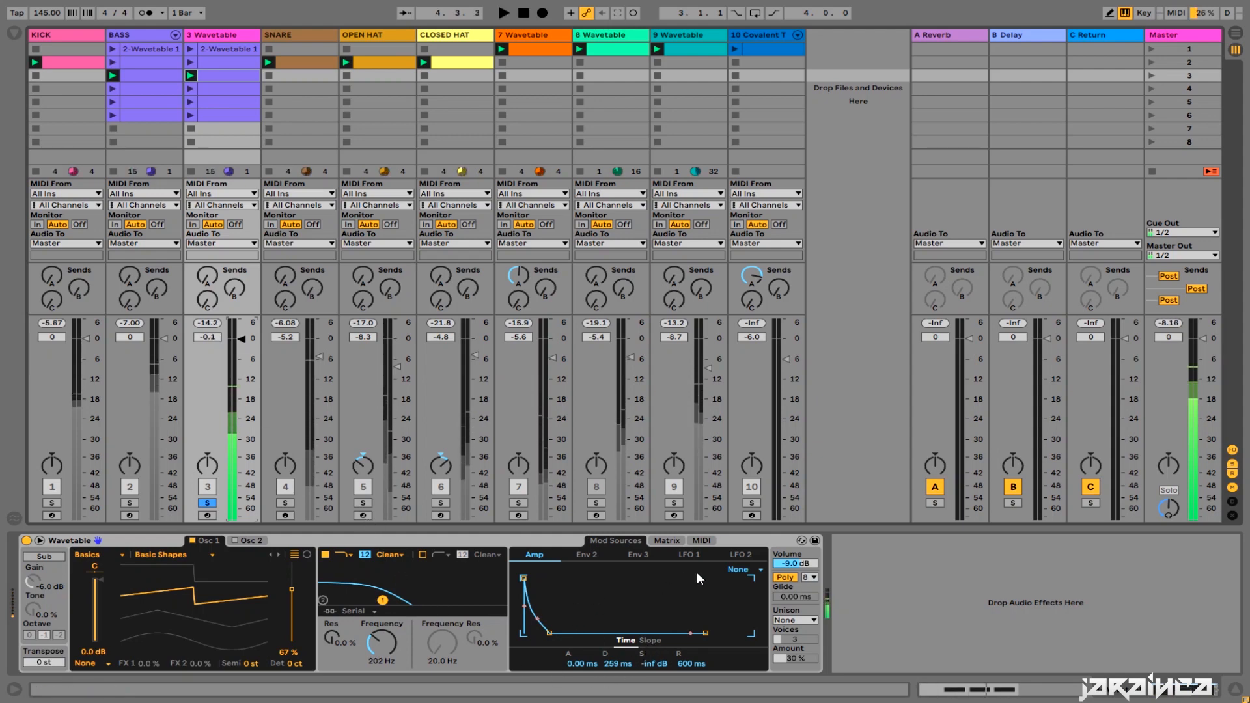
{"action": "left_click", "coordinate": [743, 571]}
{"action": "left_click", "coordinate": [743, 592]}
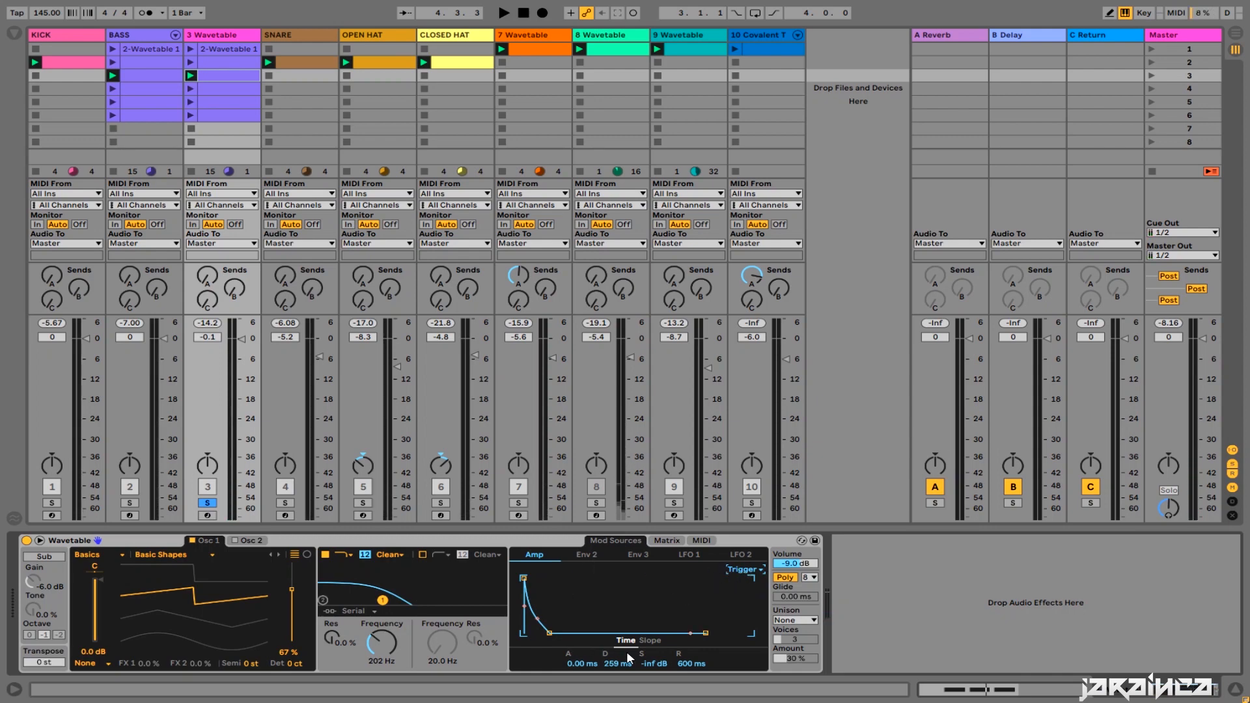
- Shape Env 2 with 0.00 ms attack, 173 ms decay and 0.0% sustain
{"action": "left_click", "coordinate": [581, 556]}
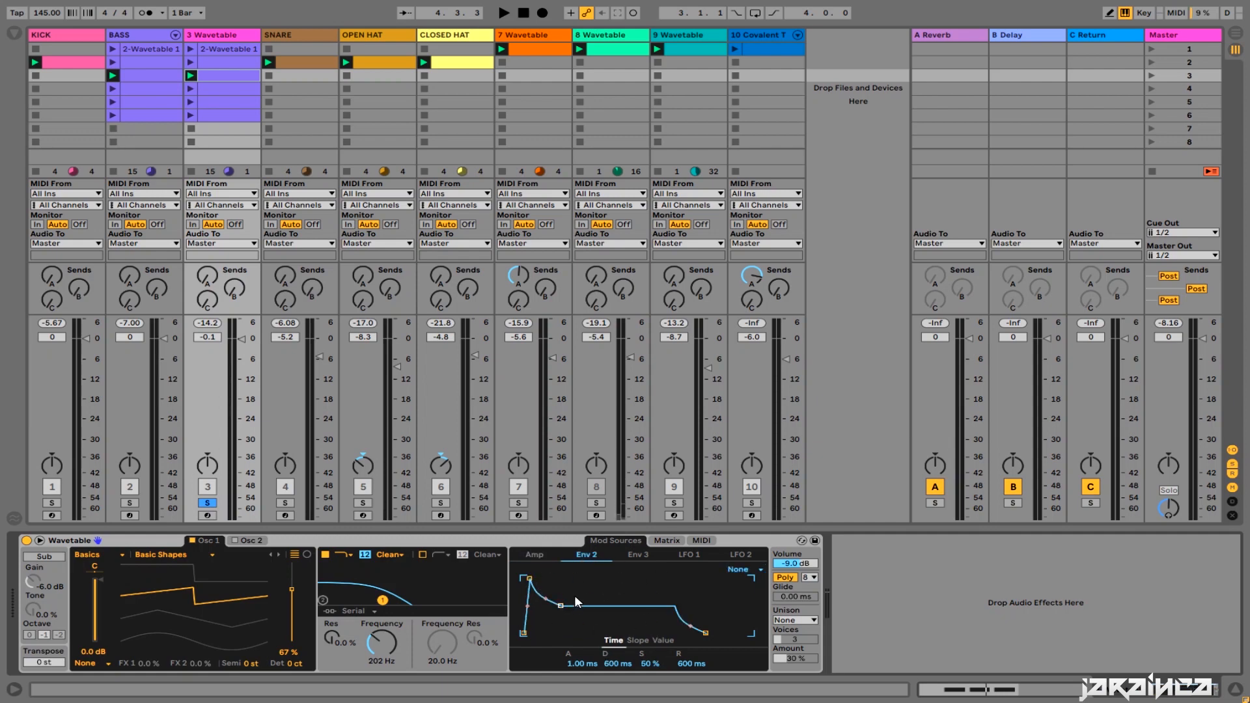
{"action": "left_click_drag", "start_coordinate": [529, 578], "coordinate": [523, 578]}
{"action": "left_click_drag", "start_coordinate": [555, 606], "coordinate": [546, 633]}
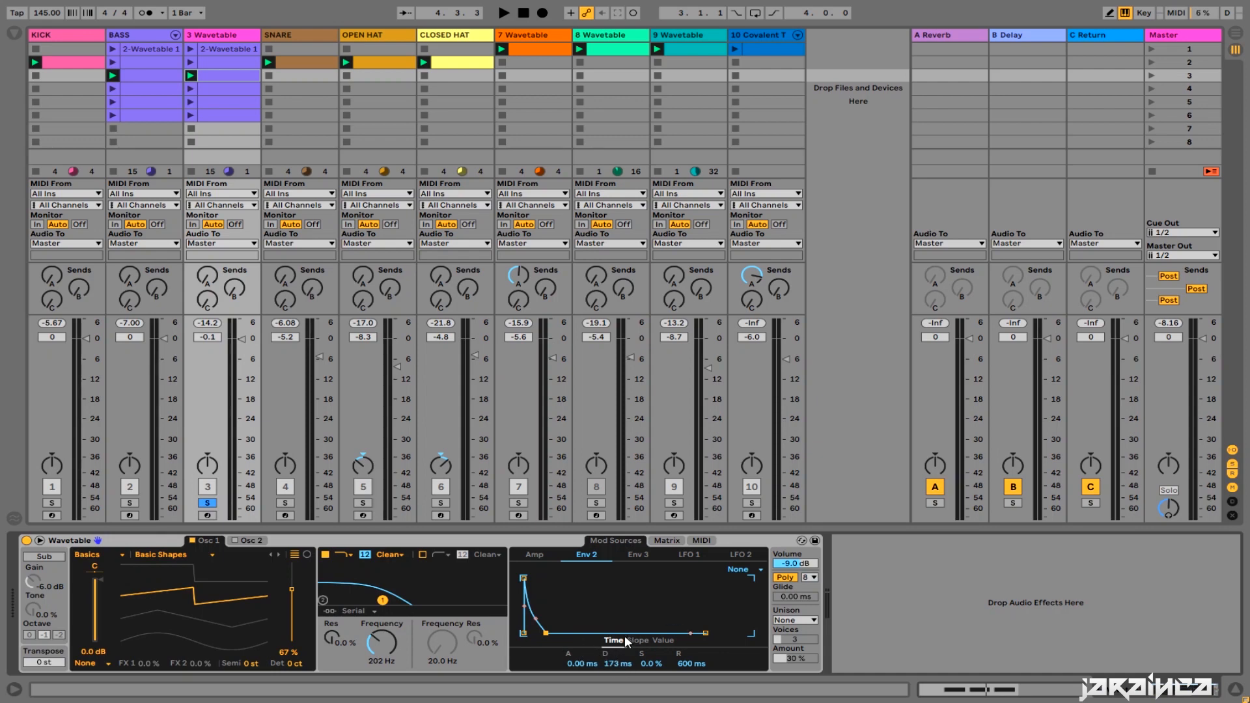
- Set Env 2's loop mode to Trigger
{"action": "left_click", "coordinate": [741, 570]}
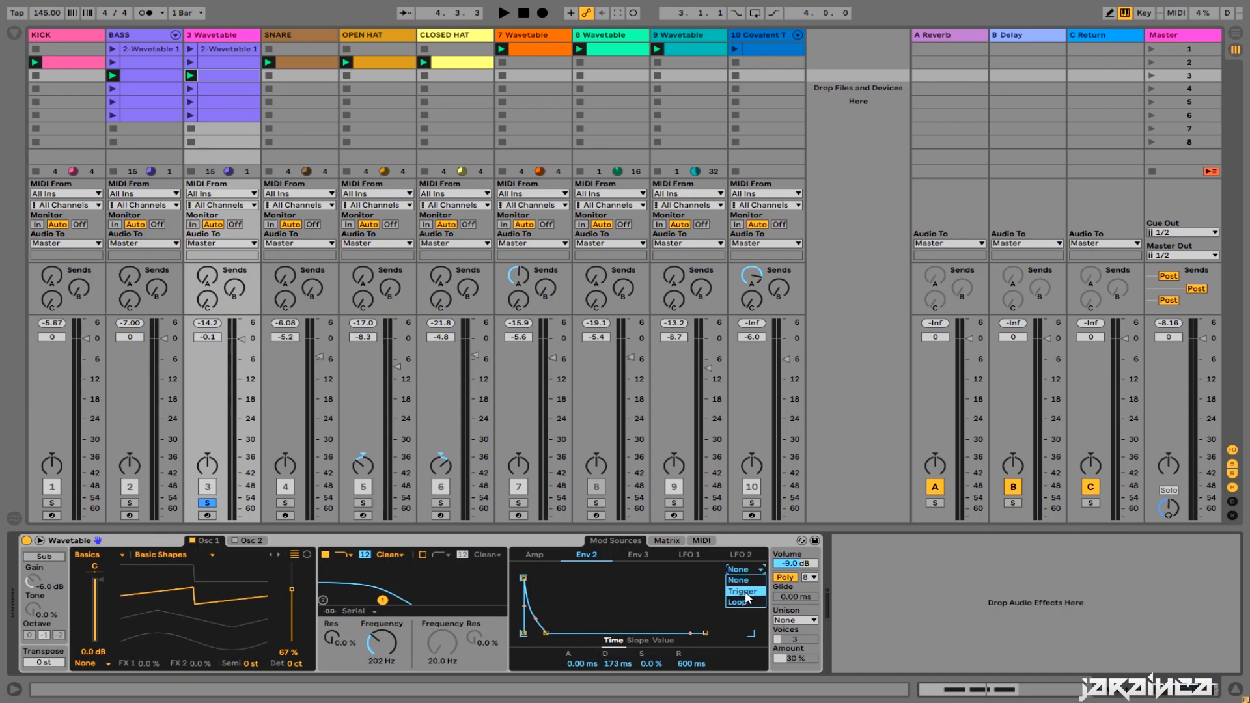
{"action": "left_click", "coordinate": [728, 598]}
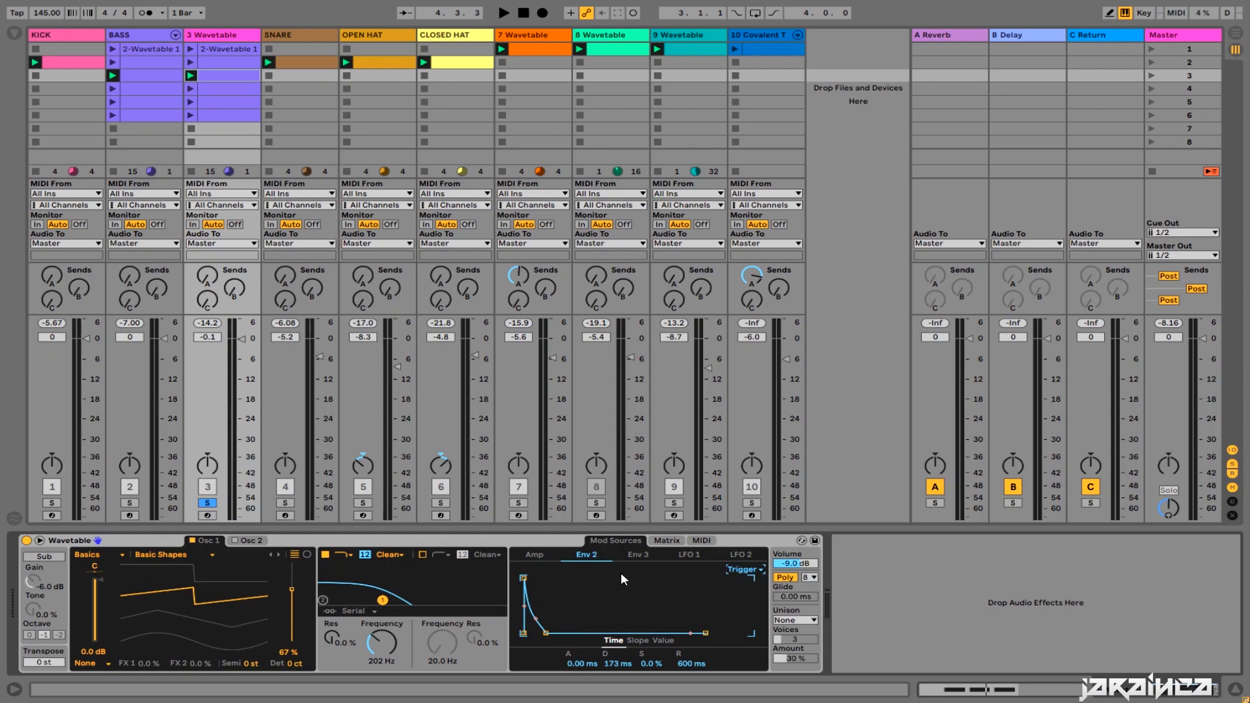
- Shape Env 3 with 0.00 ms attack, 199 ms decay, 0.0% sustain and Trigger loop mode, and play the bass briefly
{"action": "left_click", "coordinate": [638, 556]}
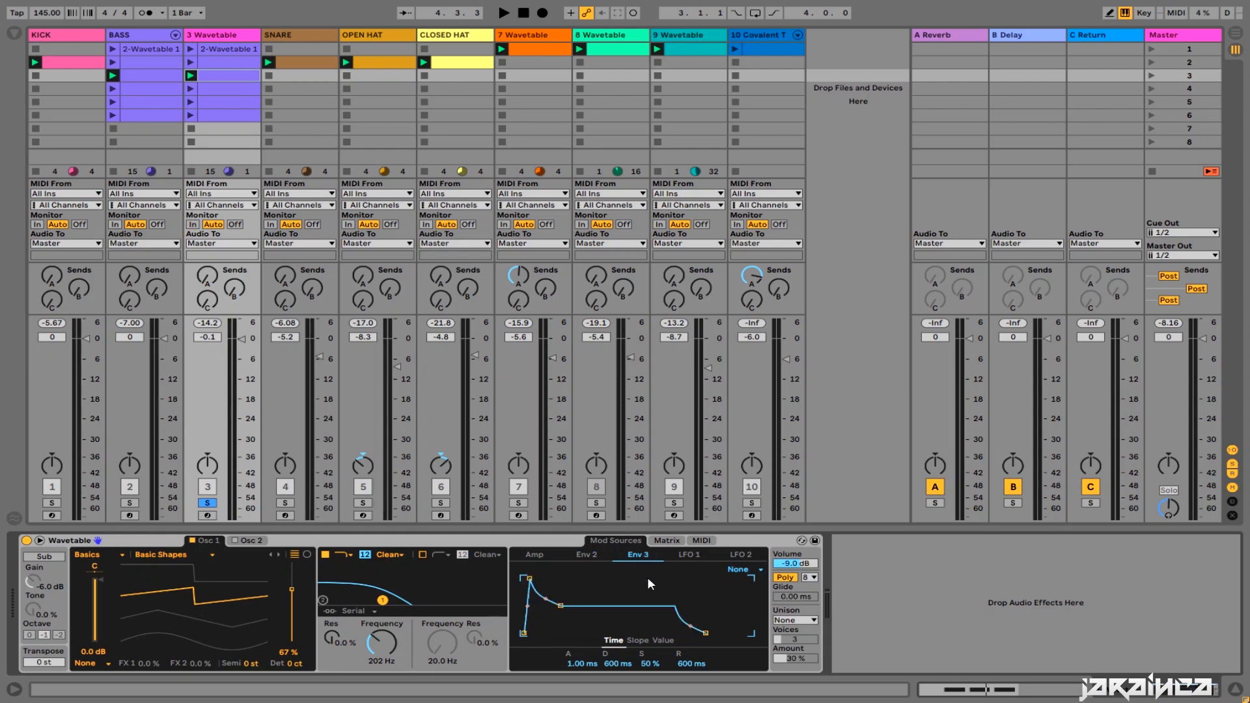
{"action": "left_click_drag", "start_coordinate": [533, 581], "coordinate": [553, 633]}
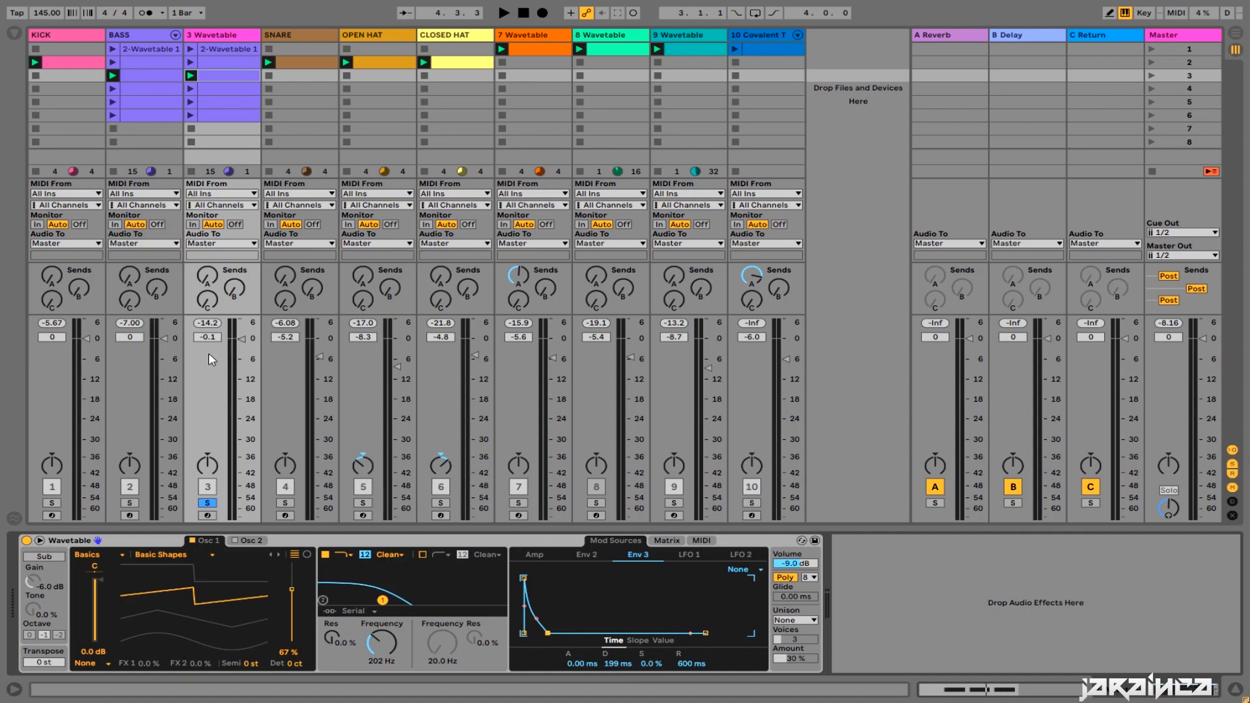
{"action": "left_click", "coordinate": [739, 570]}
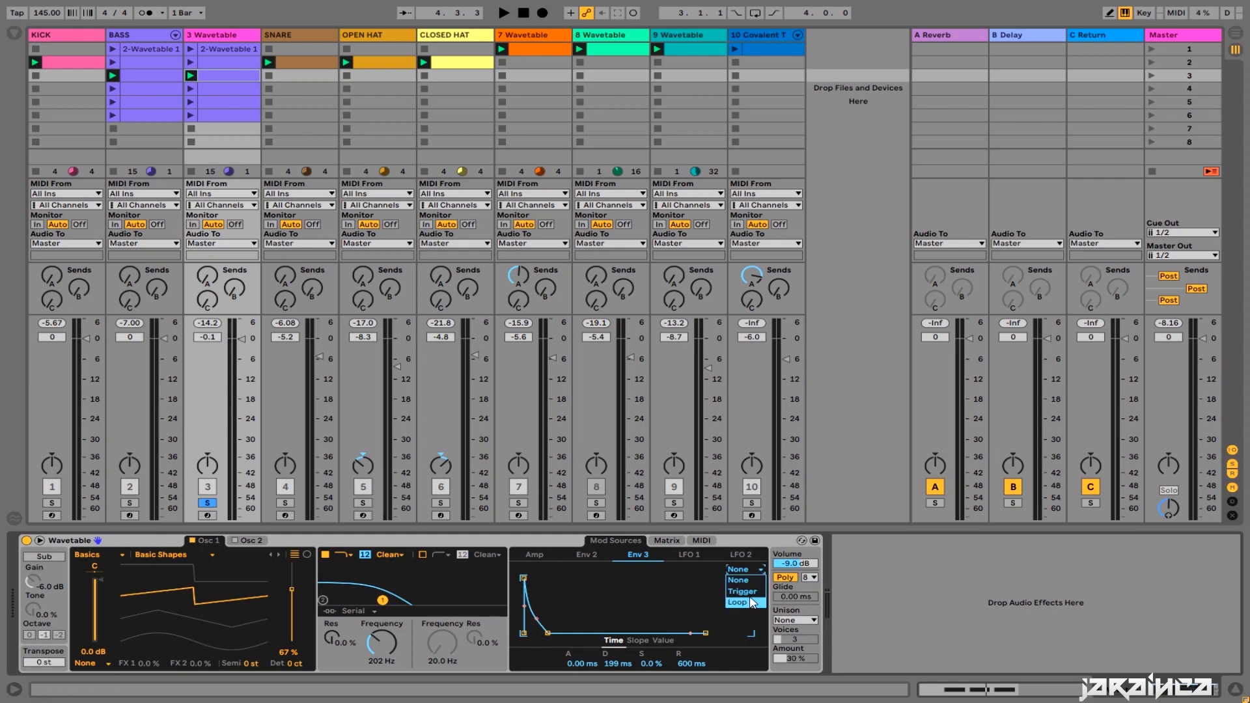
{"action": "left_click", "coordinate": [734, 585]}
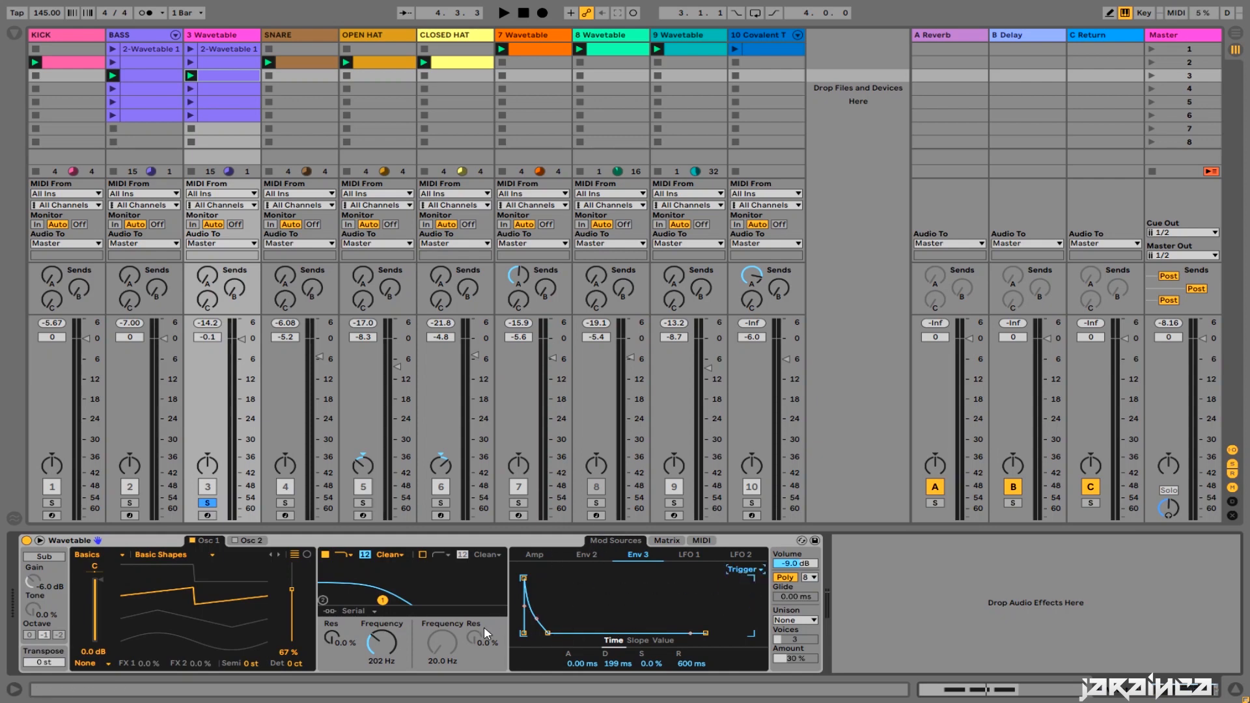
{"action": "key", "text": "space"}
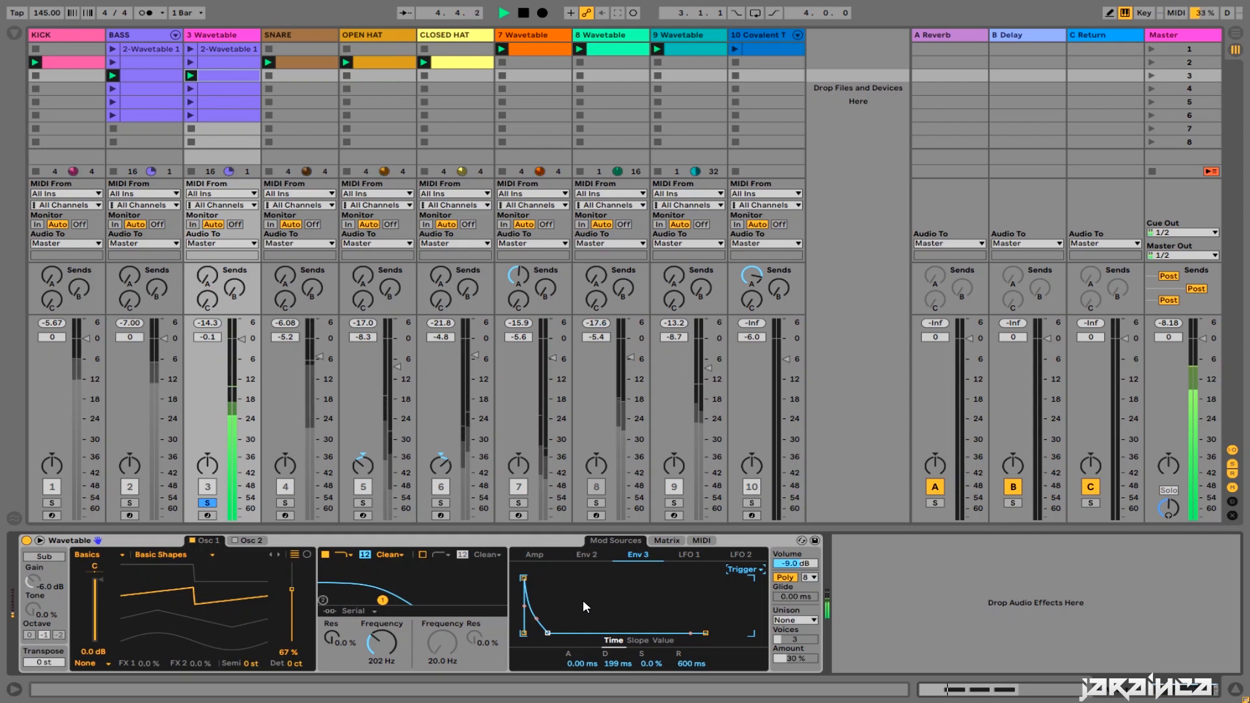
{"action": "key", "text": "space"}
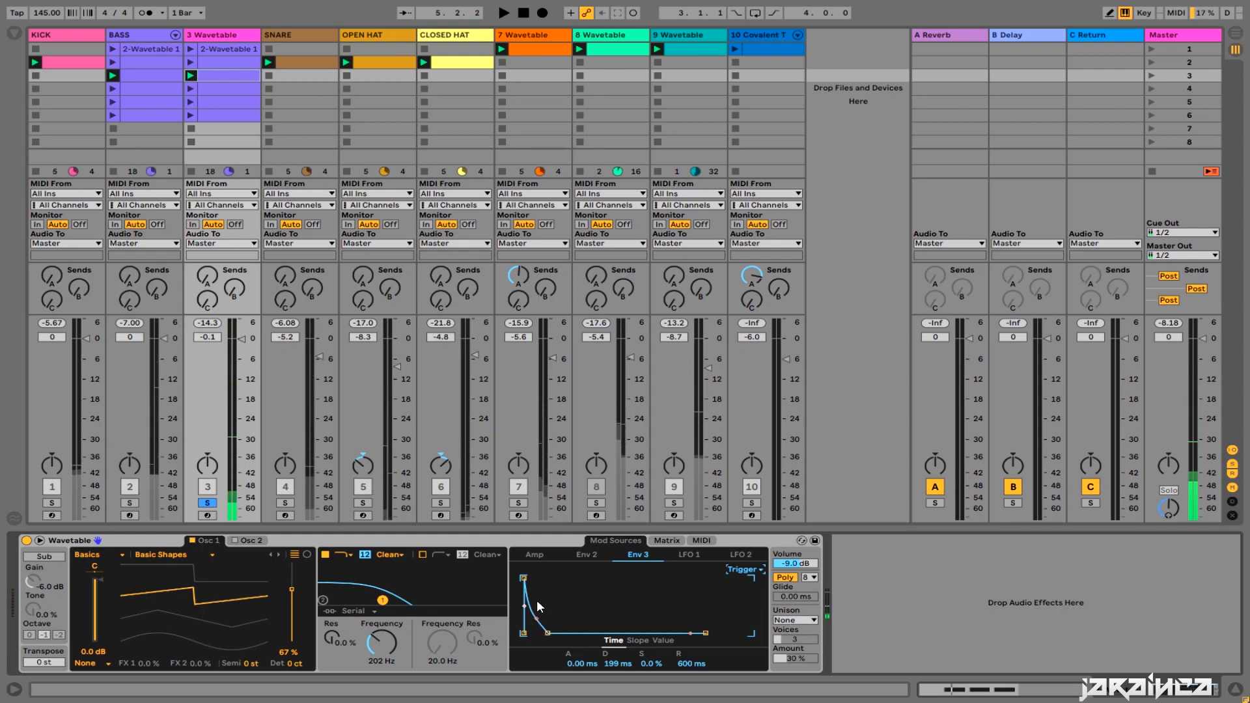
- Set Env 2's modulation amount on Filter 1 Freq to 44 in the modulation matrix during playback
{"action": "left_click", "coordinate": [667, 541]}
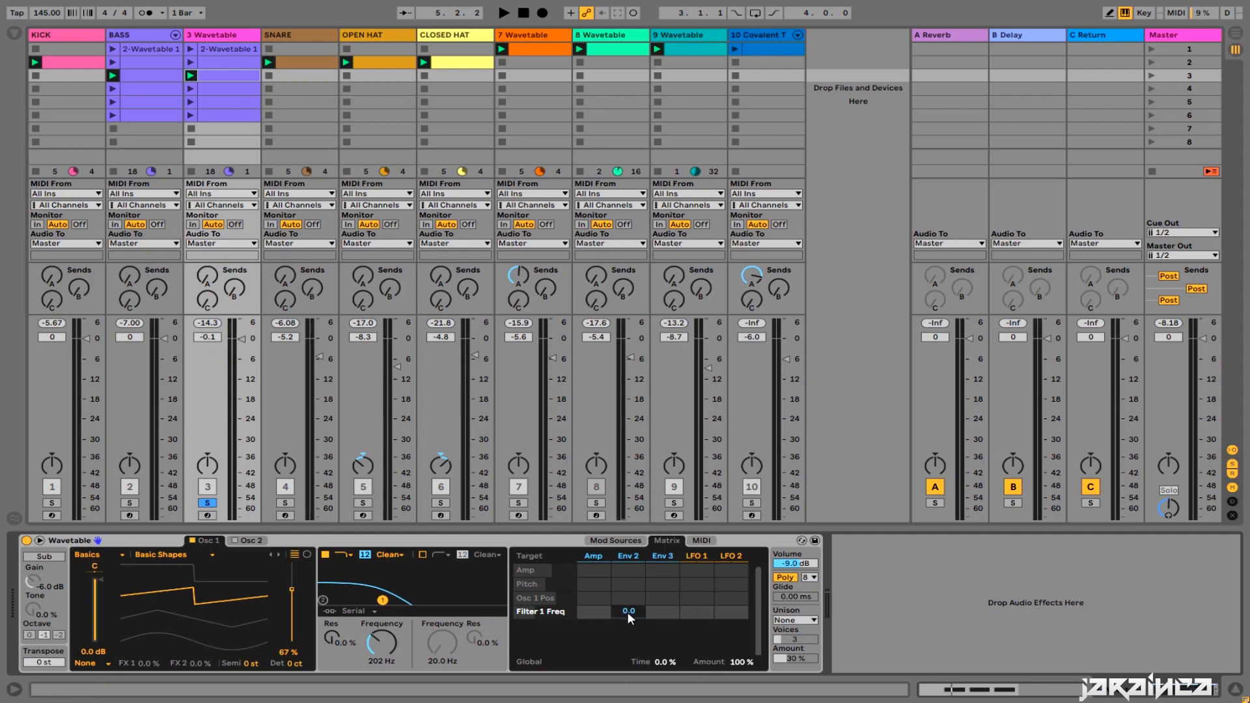
{"action": "key", "text": "space"}
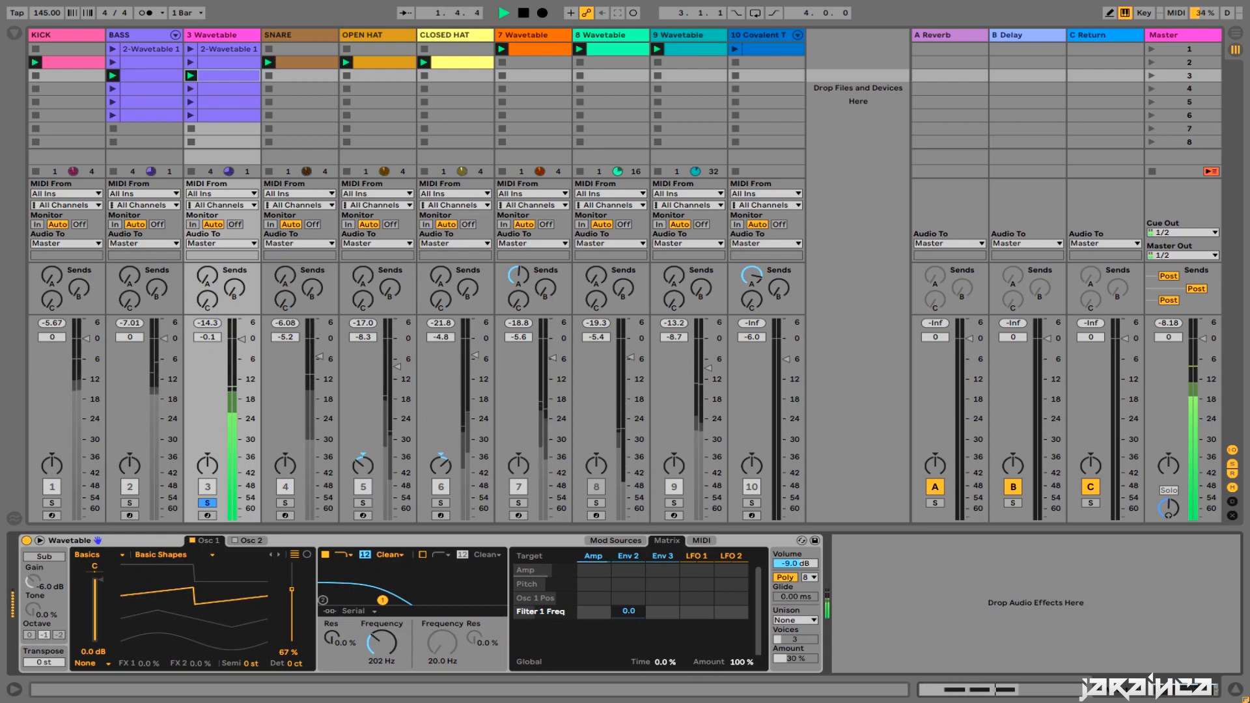
{"action": "left_click_drag", "start_coordinate": [629, 611], "coordinate": [629, 583]}
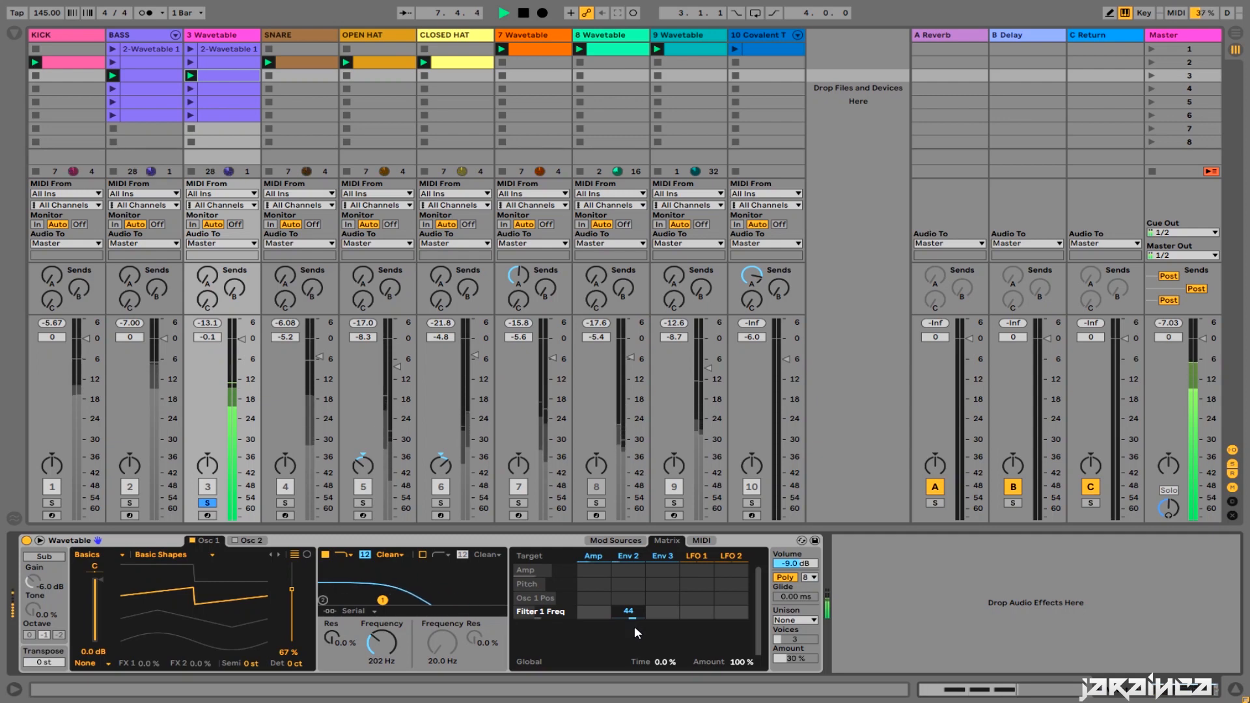
{"action": "key", "text": "space"}
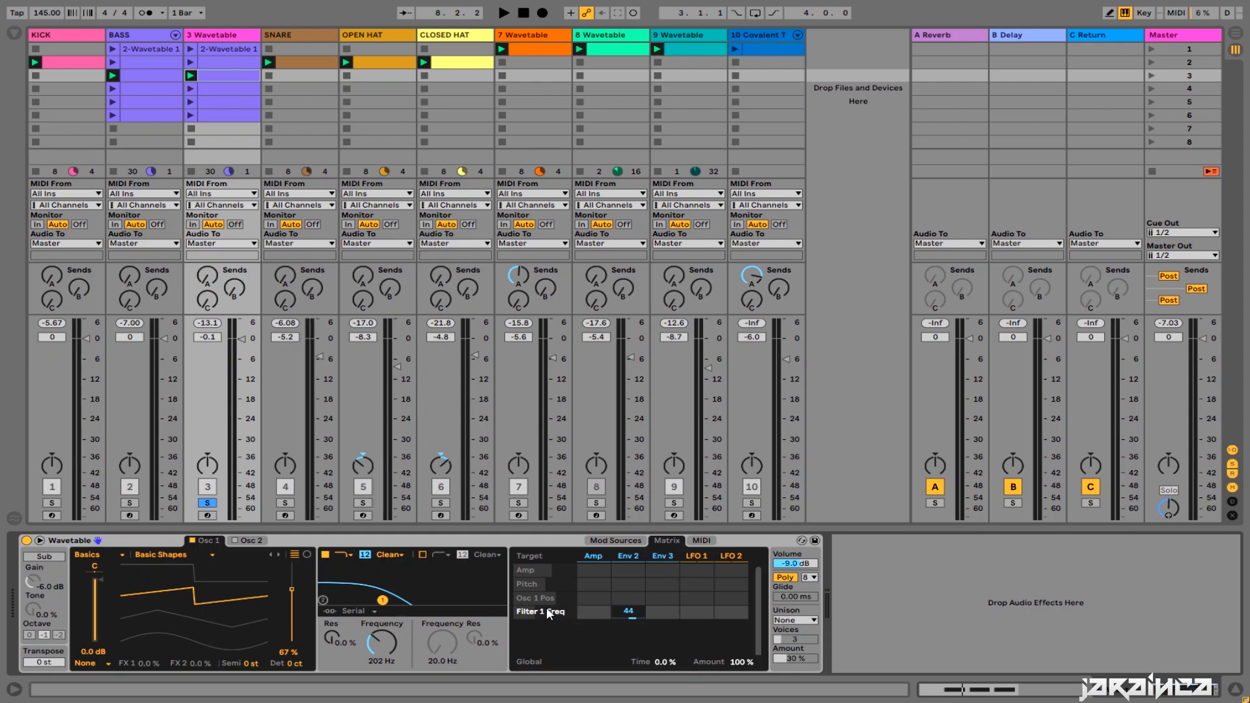
- Set Env 3's modulation amount on Filter 1 Freq to 23, auditioning the bass during the adjustment
{"action": "left_click", "coordinate": [375, 643]}
{"action": "key", "text": "space"}
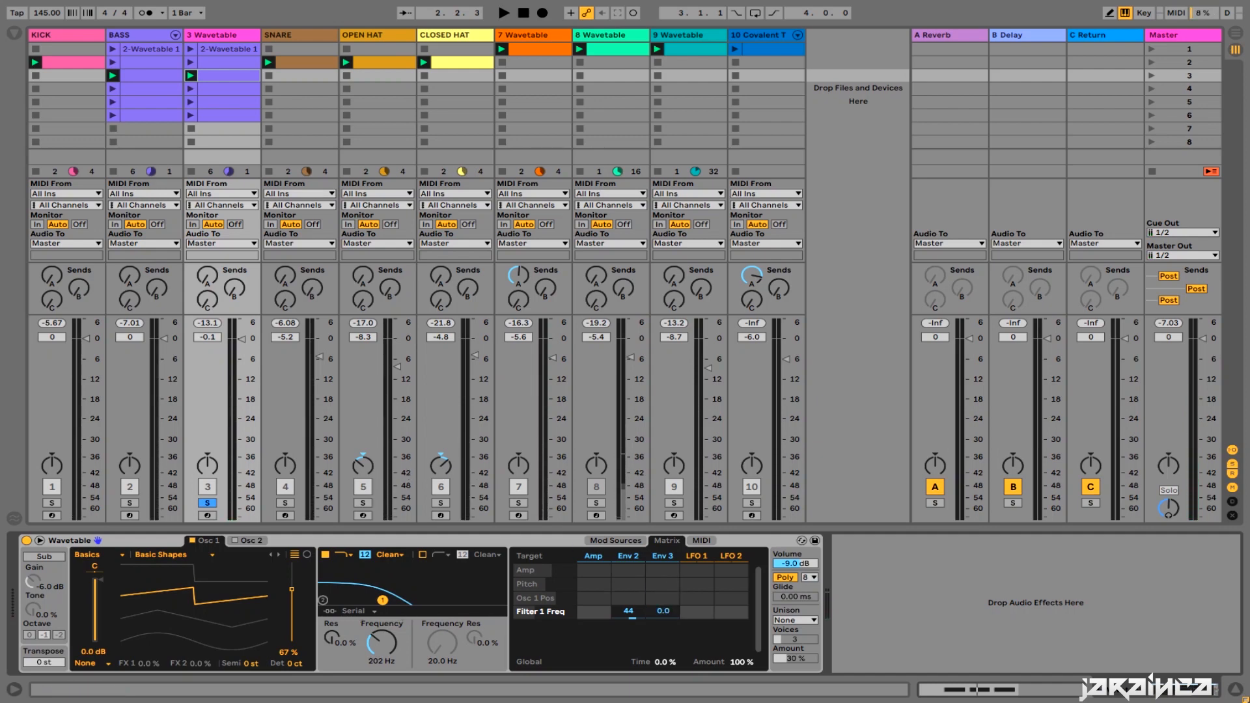
{"action": "key", "text": "space"}
{"action": "left_click_drag", "start_coordinate": [663, 612], "coordinate": [663, 595]}
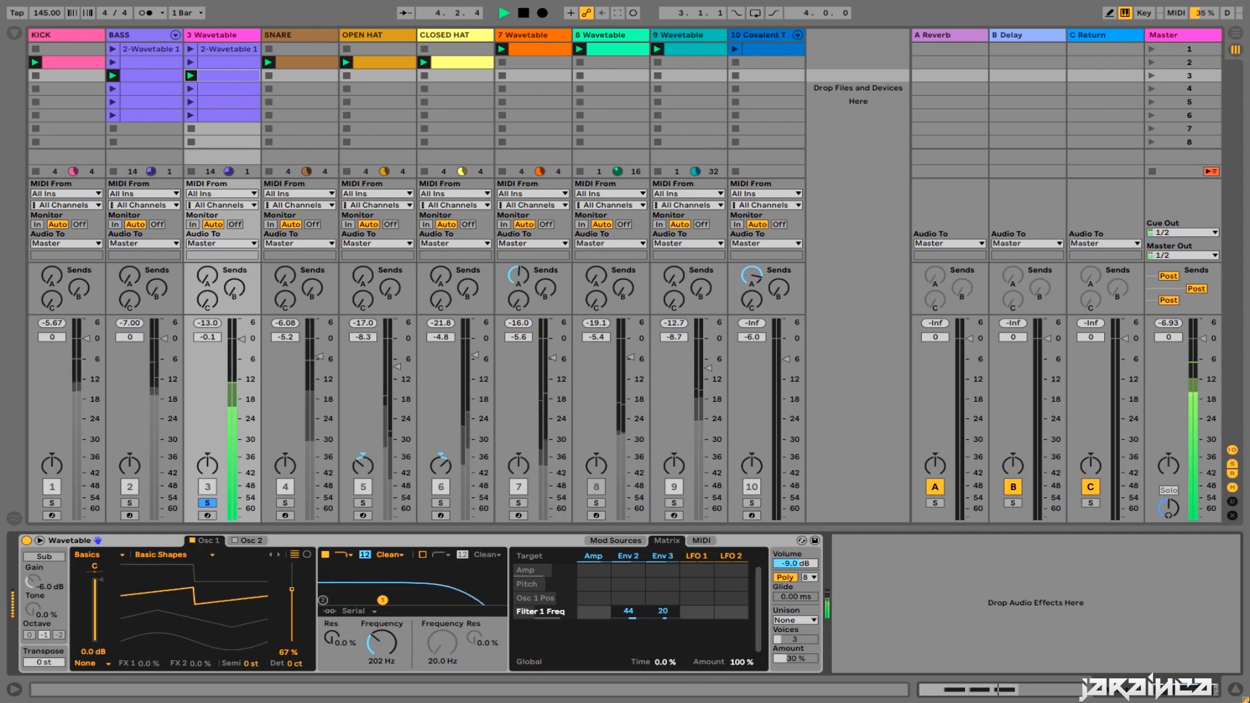
{"action": "key", "text": "space"}
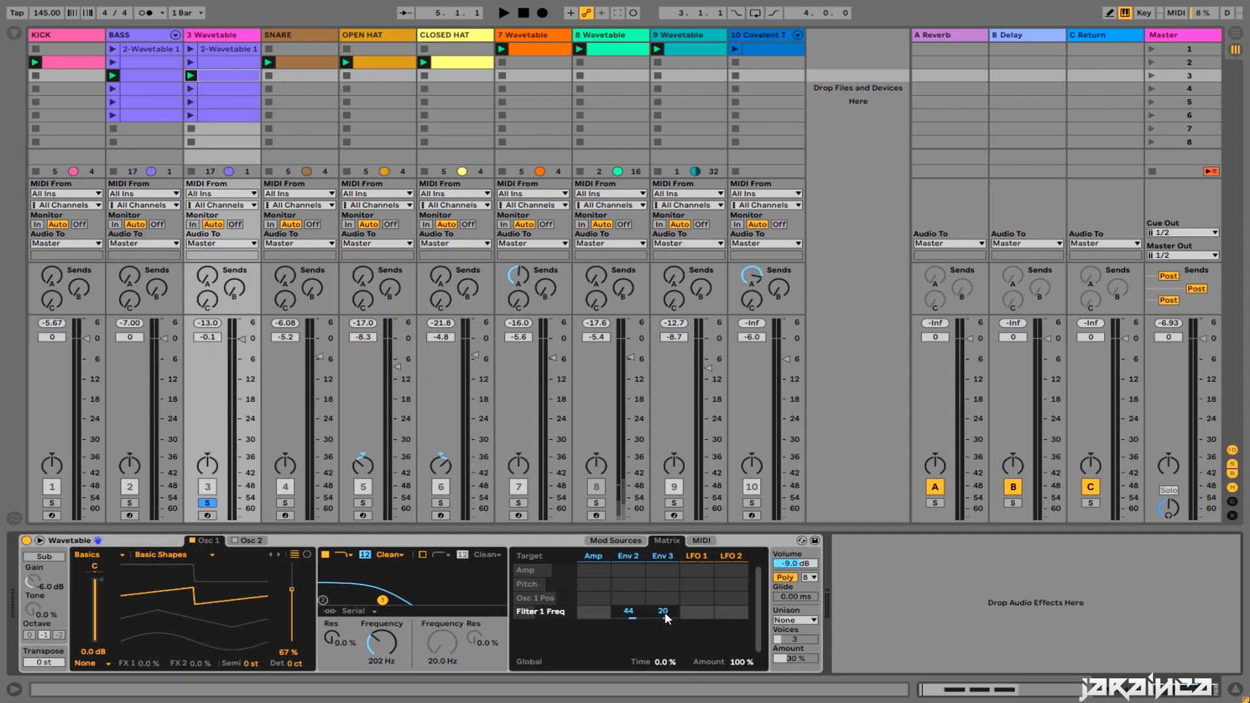
{"action": "left_click_drag", "start_coordinate": [663, 620], "coordinate": [663, 616]}
{"action": "key", "text": "space"}
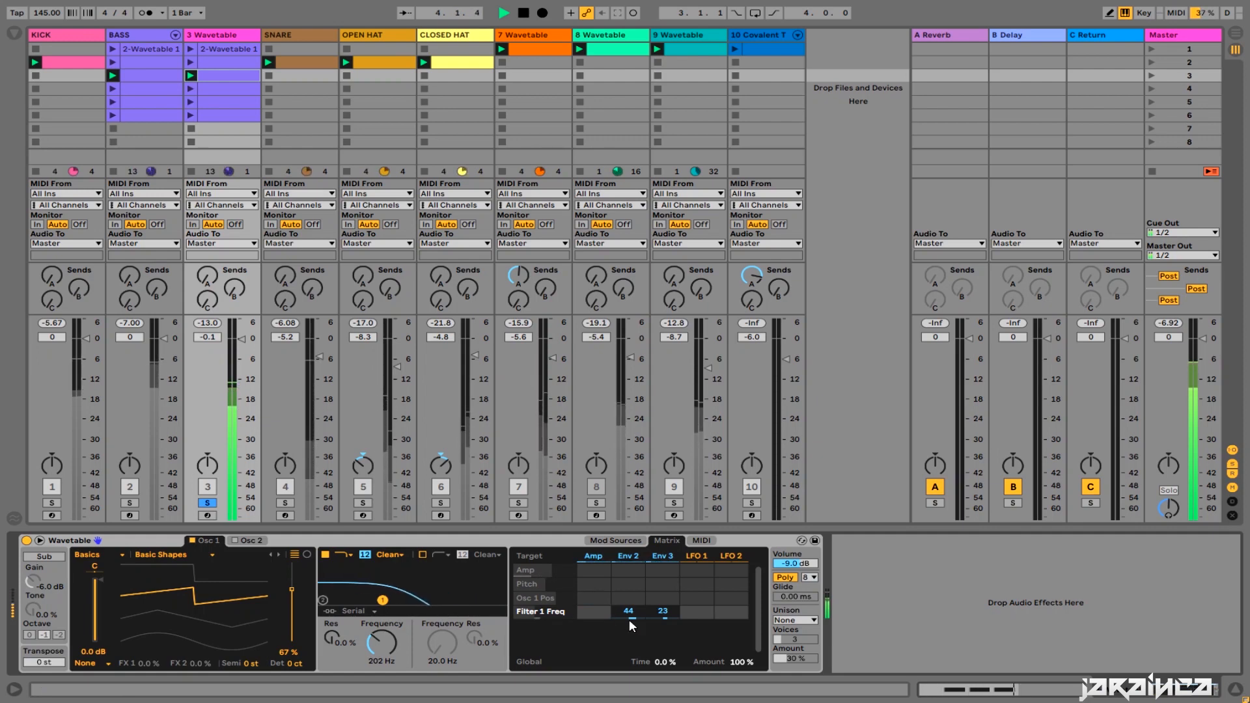
{"action": "key", "text": "space"}
- Find the Utility audio effect with the search UTI, add it after Wavetable, enable Mono and audition the bass
{"action": "left_click", "coordinate": [15, 33]}
{"action": "left_click", "coordinate": [85, 35]}
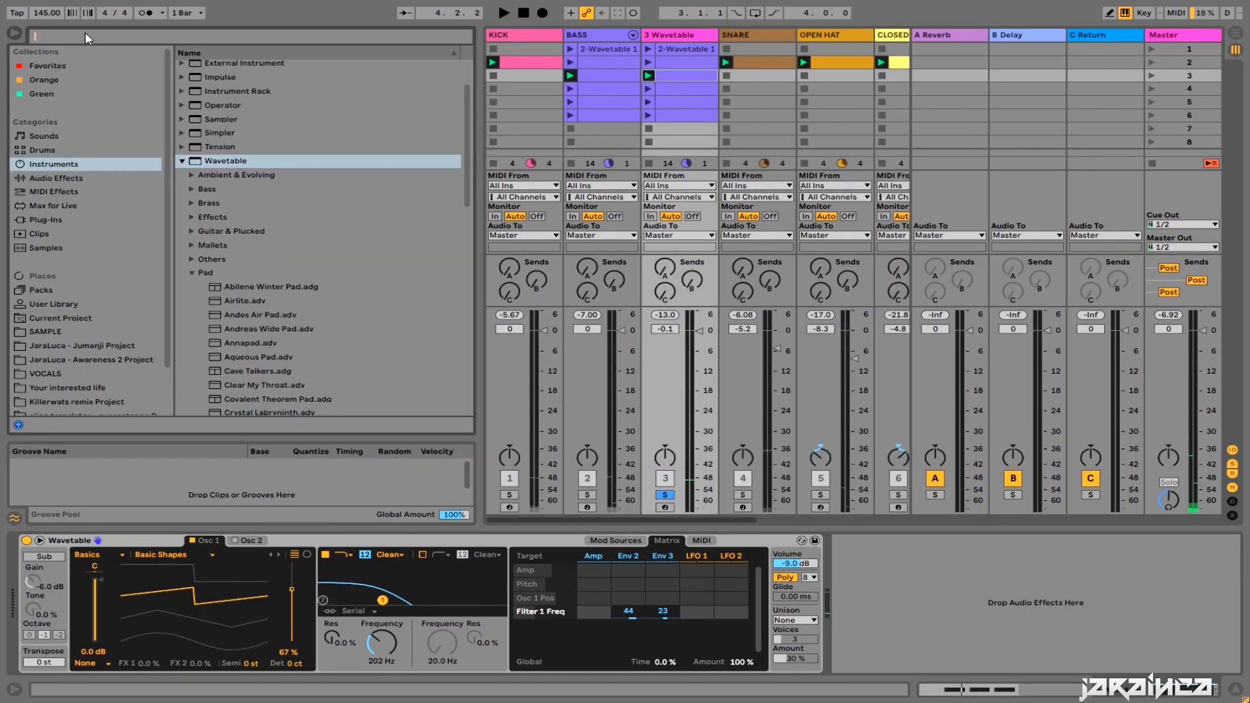
{"action": "type", "text": "UTI"}
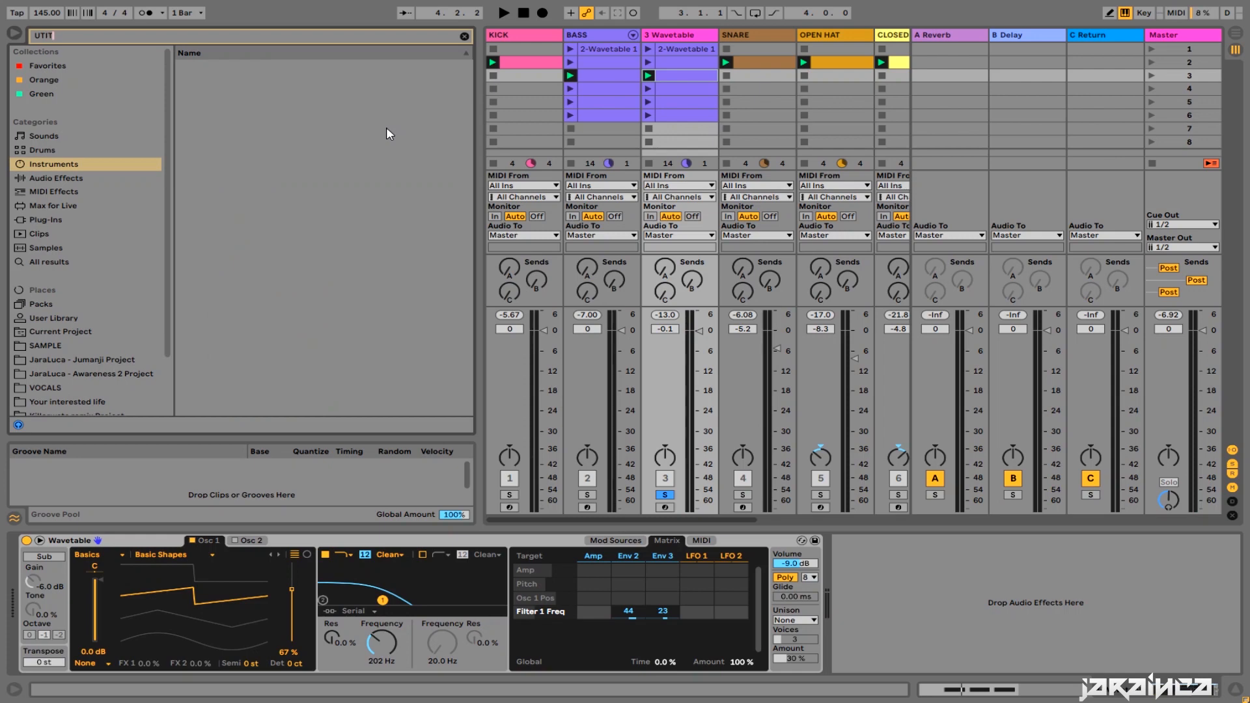
{"action": "left_click", "coordinate": [67, 173]}
{"action": "double_click", "coordinate": [198, 65]}
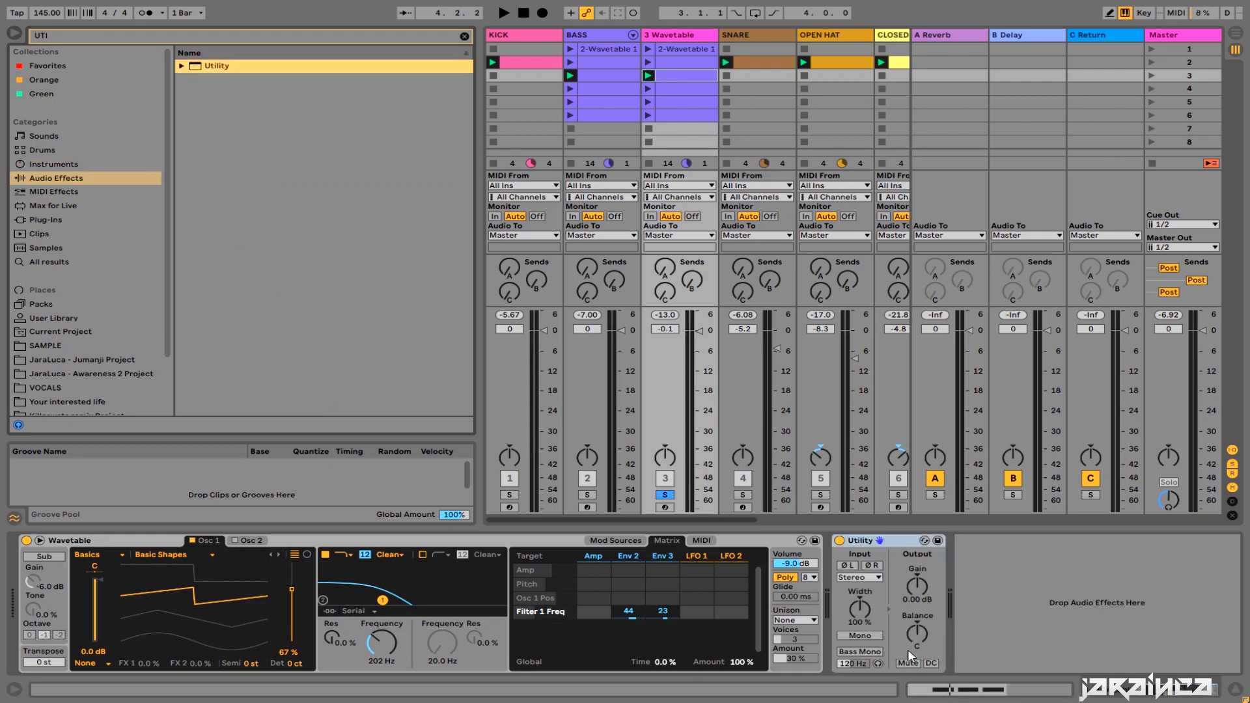
{"action": "left_click", "coordinate": [861, 636]}
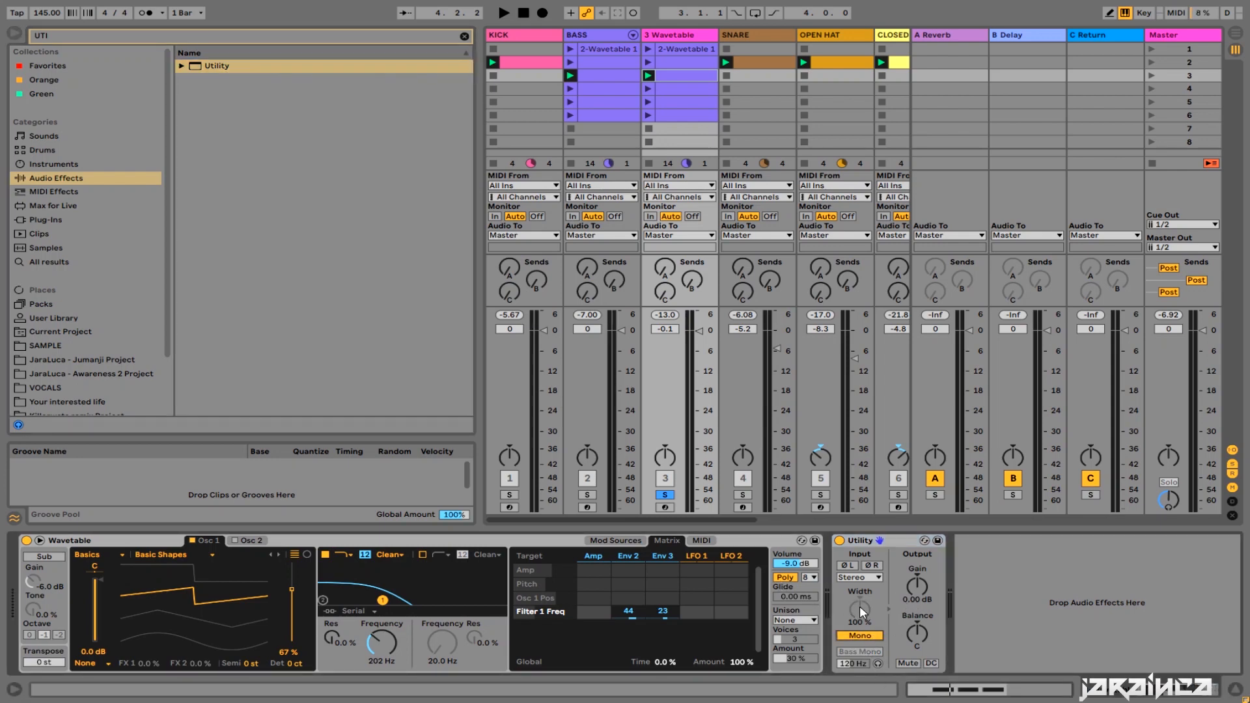
{"action": "key", "text": "space"}
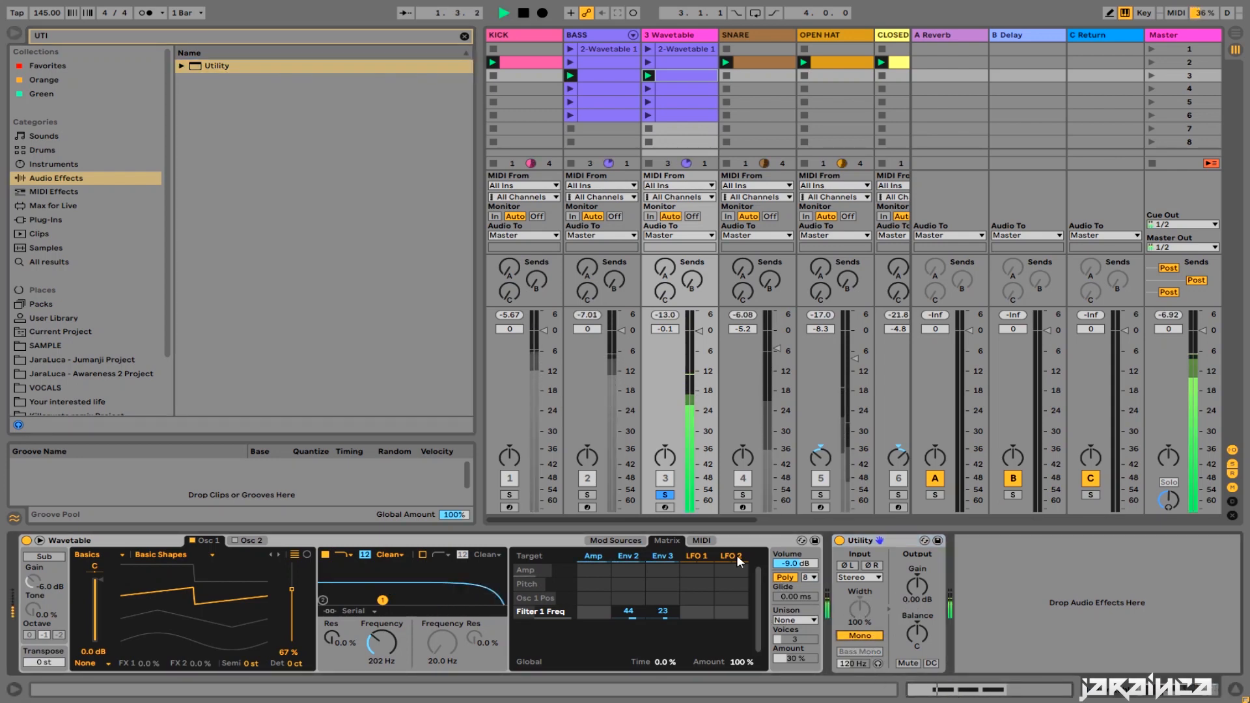
{"action": "key", "text": "space"}
- Search all browser content for LIM and add Color Limiter.amxd after Utility on the 3 Wavetable track
{"action": "left_click_drag", "start_coordinate": [52, 37], "coordinate": [30, 33]}
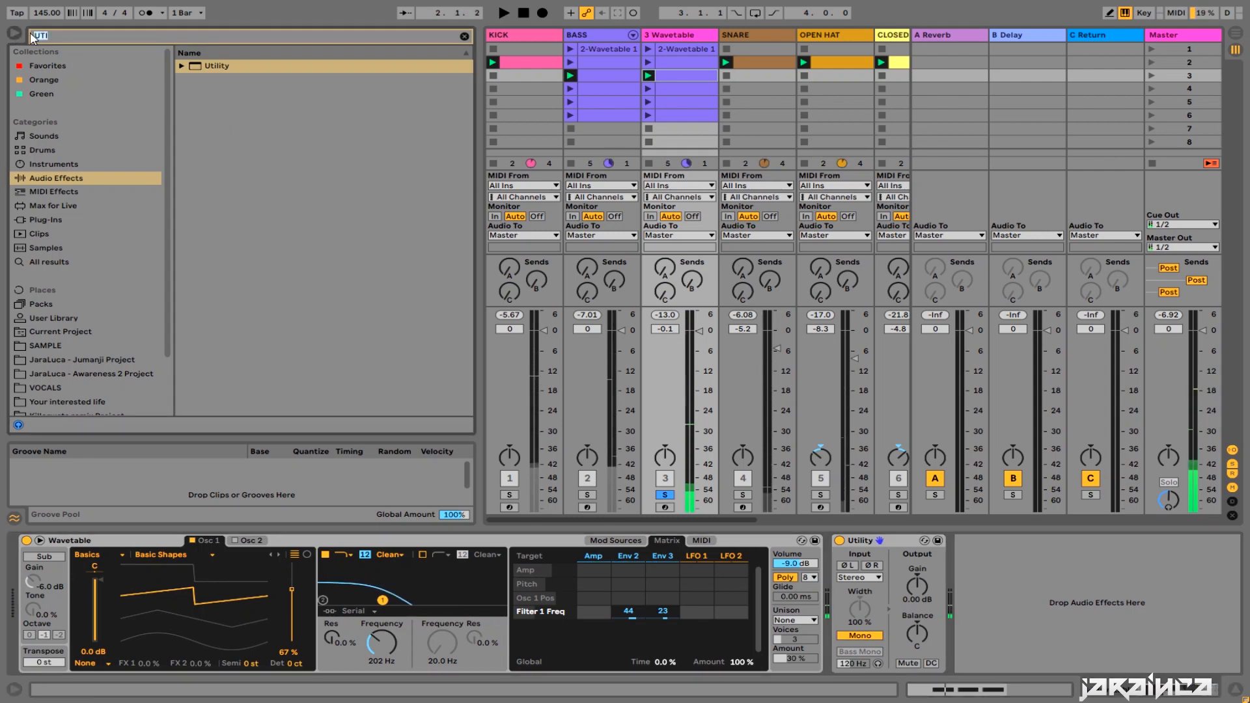
{"action": "type", "text": "LIME"}
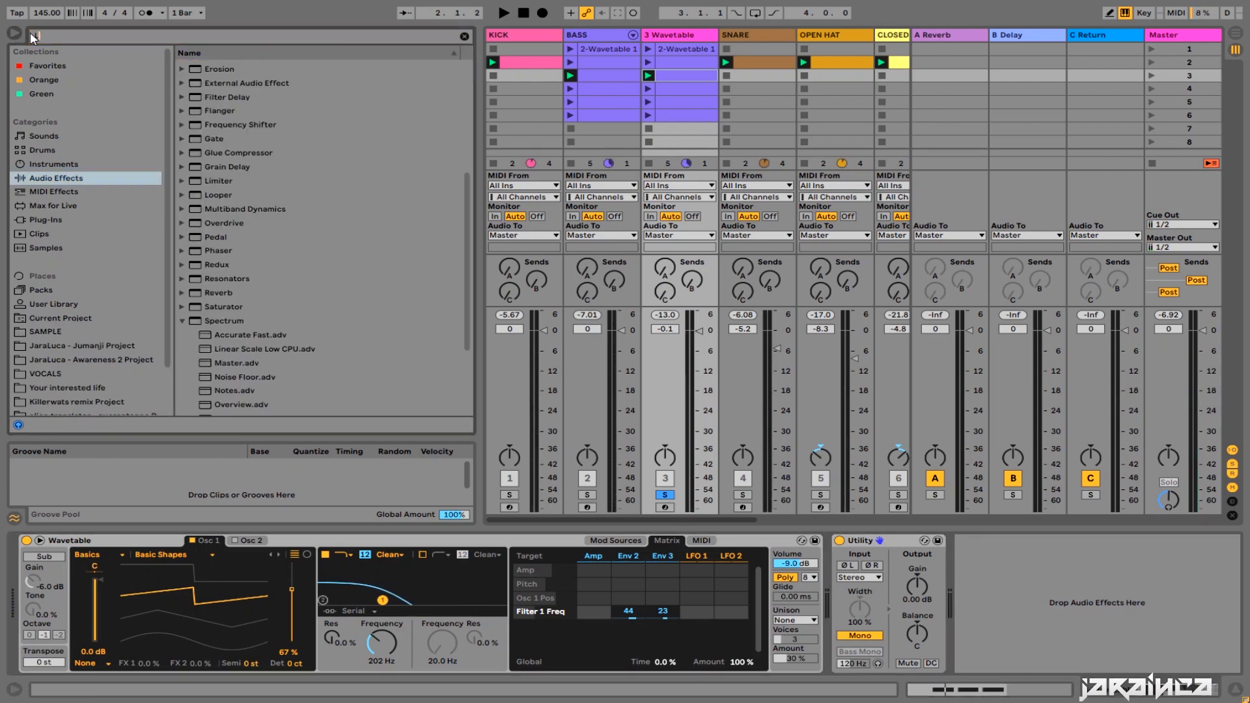
{"action": "key", "text": "BackSpace"}
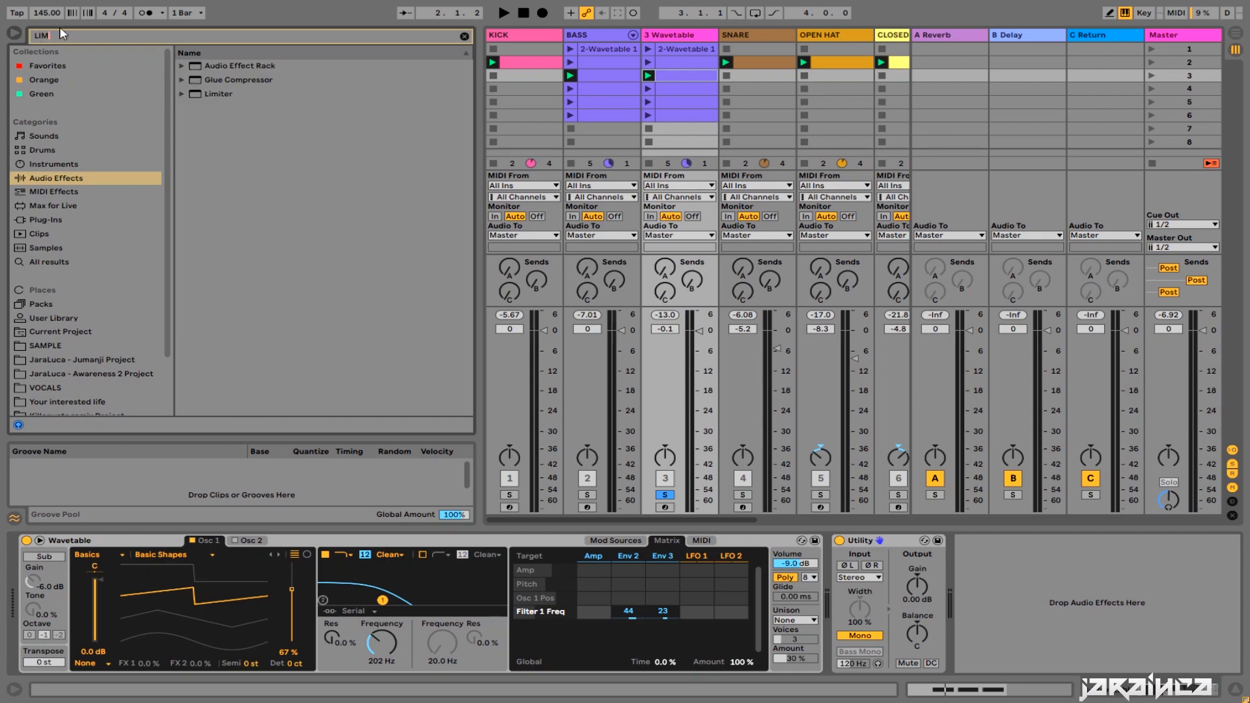
{"action": "left_click", "coordinate": [21, 259]}
{"action": "left_click", "coordinate": [262, 95]}
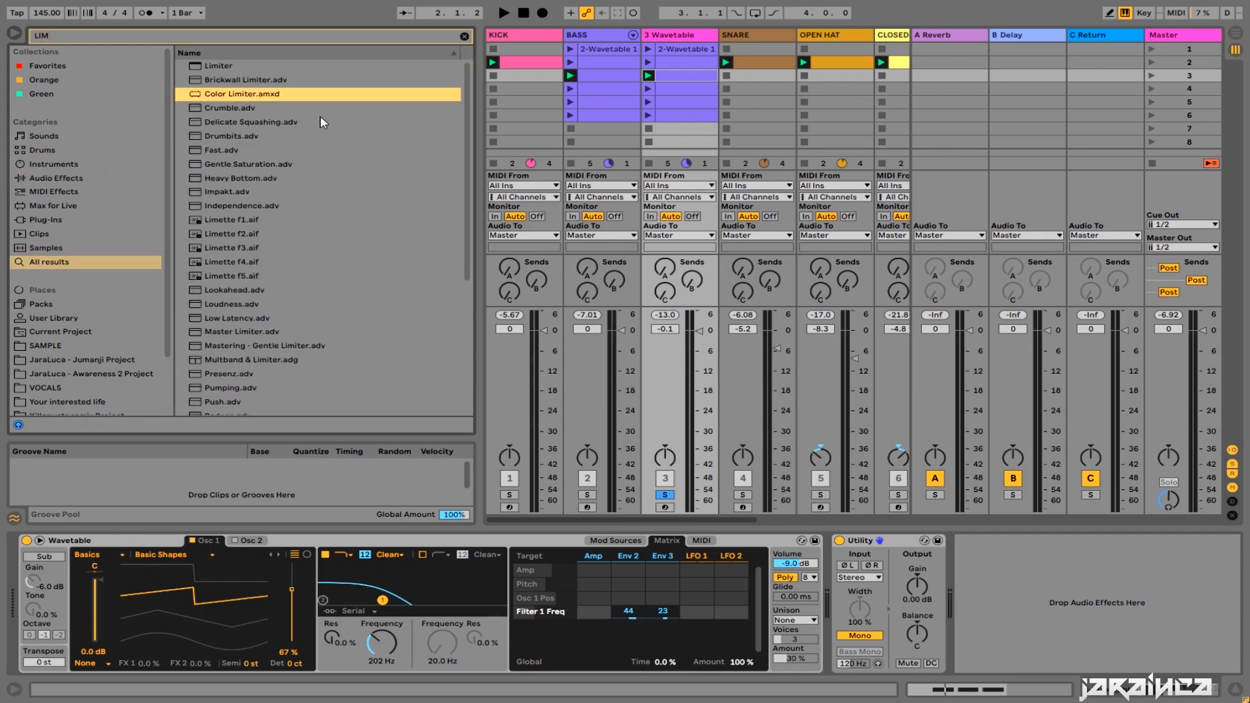
{"action": "left_click_drag", "start_coordinate": [573, 329], "coordinate": [1008, 622]}
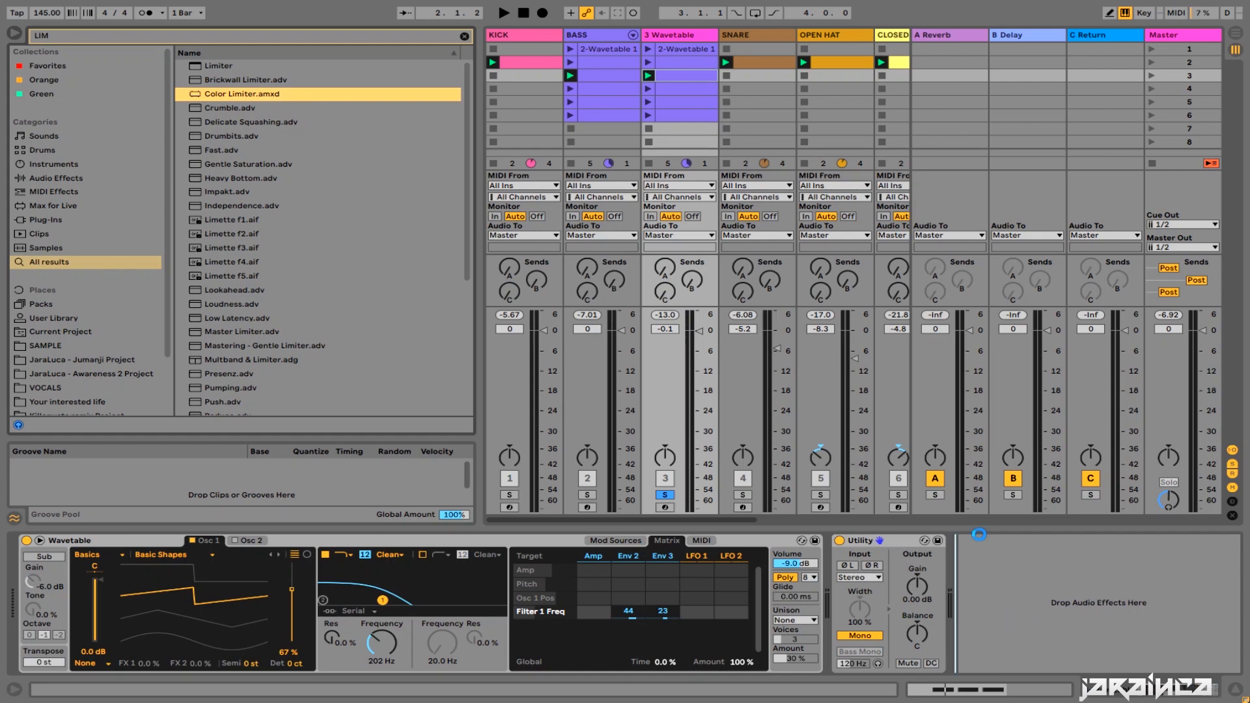
{"action": "left_click_drag", "start_coordinate": [979, 535], "coordinate": [977, 541]}
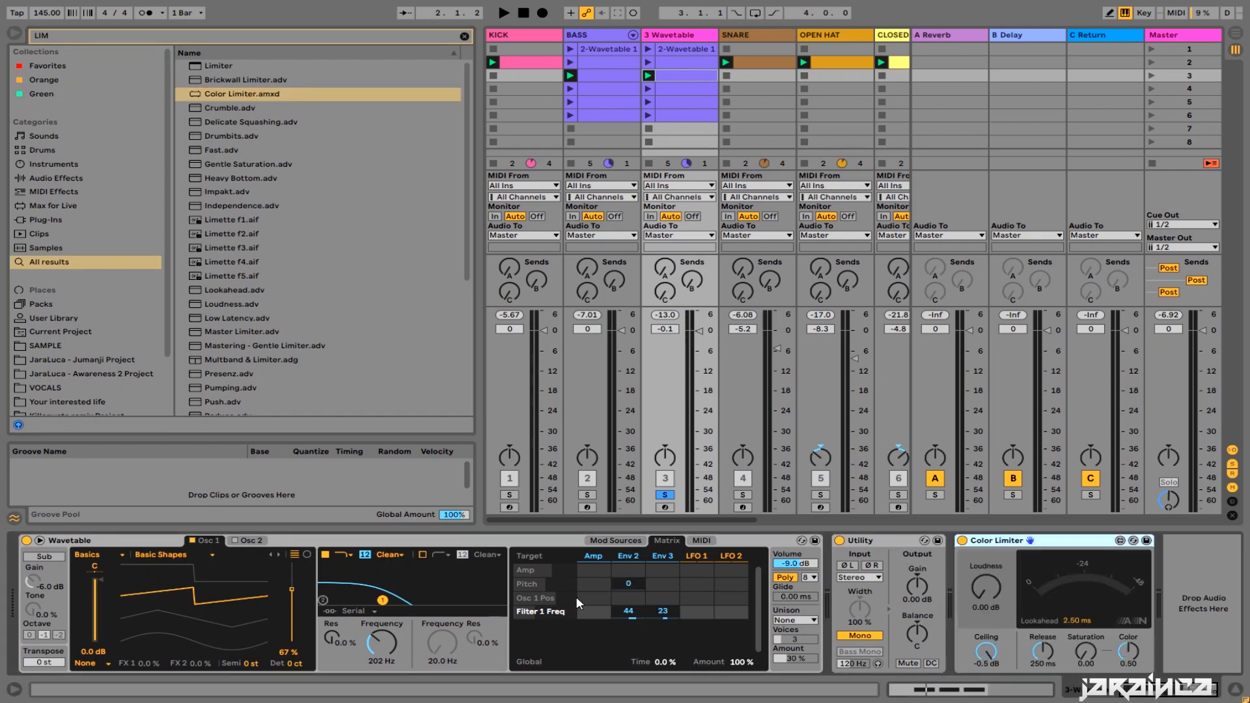
- Set Color Limiter's Loudness to 3.78 dB and Saturation to 0.21 during playback
{"action": "key", "text": "space"}
{"action": "mouse_move", "coordinate": [994, 603]}
{"action": "left_mouse_down"}
{"action": "mouse_move", "coordinate": [995, 566]}
{"action": "mouse_move", "coordinate": [994, 582]}
{"action": "left_mouse_up"}
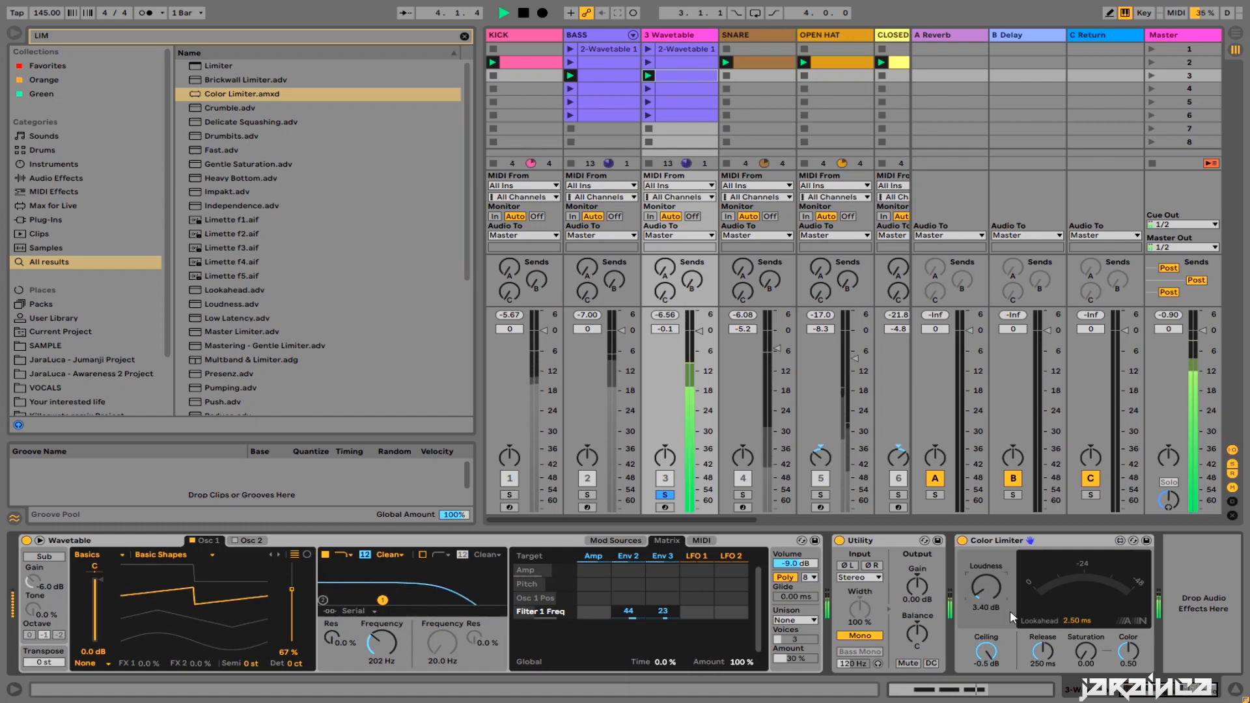
{"action": "left_click_drag", "start_coordinate": [1087, 652], "coordinate": [1086, 639]}
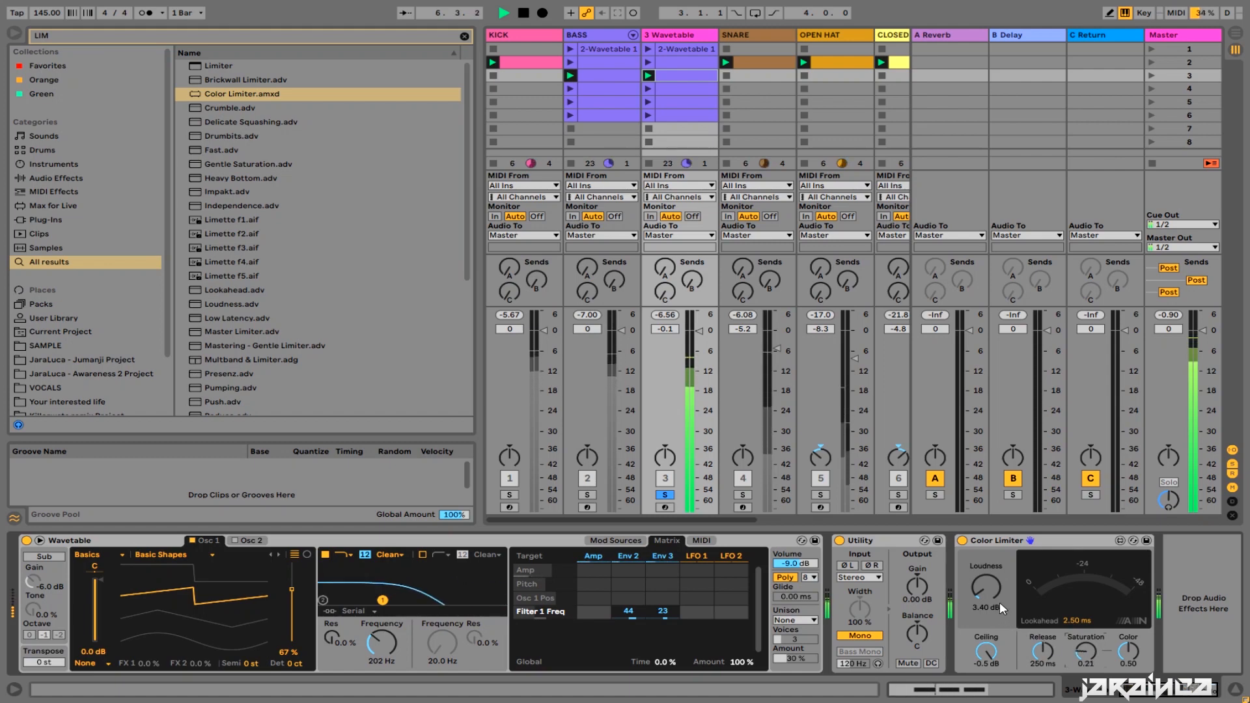
{"action": "left_click_drag", "start_coordinate": [996, 600], "coordinate": [996, 597]}
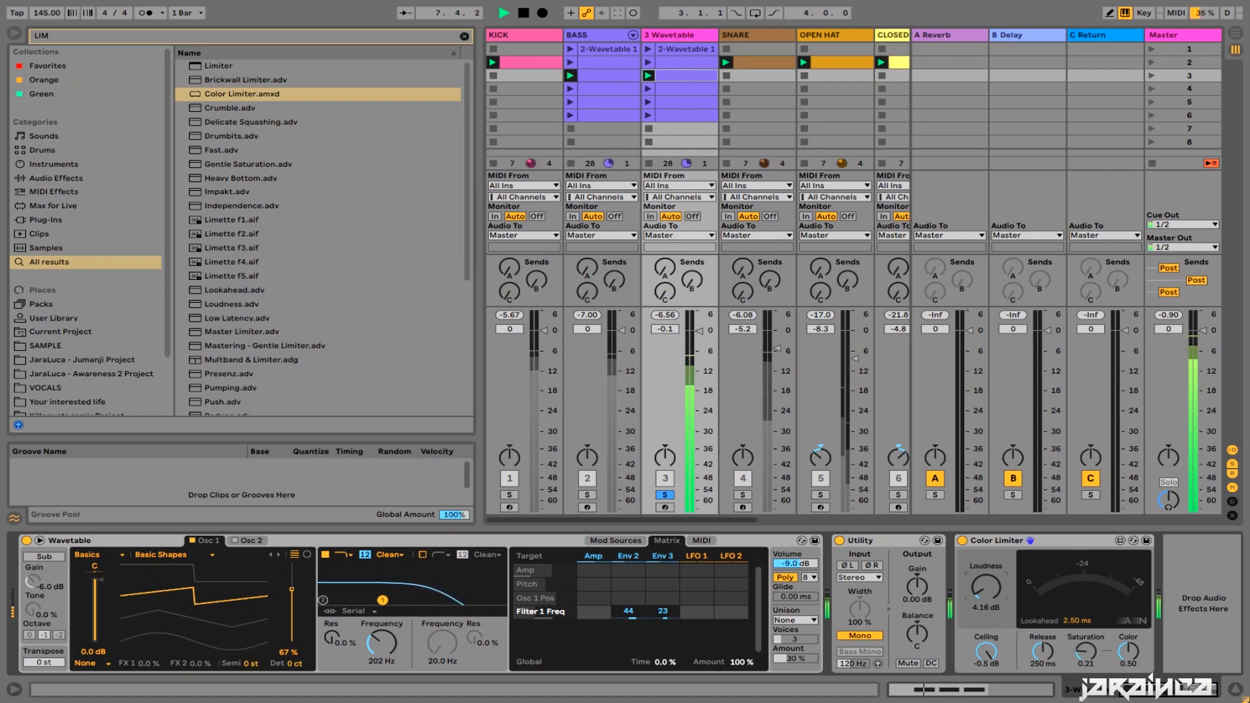
{"action": "key", "text": "space"}
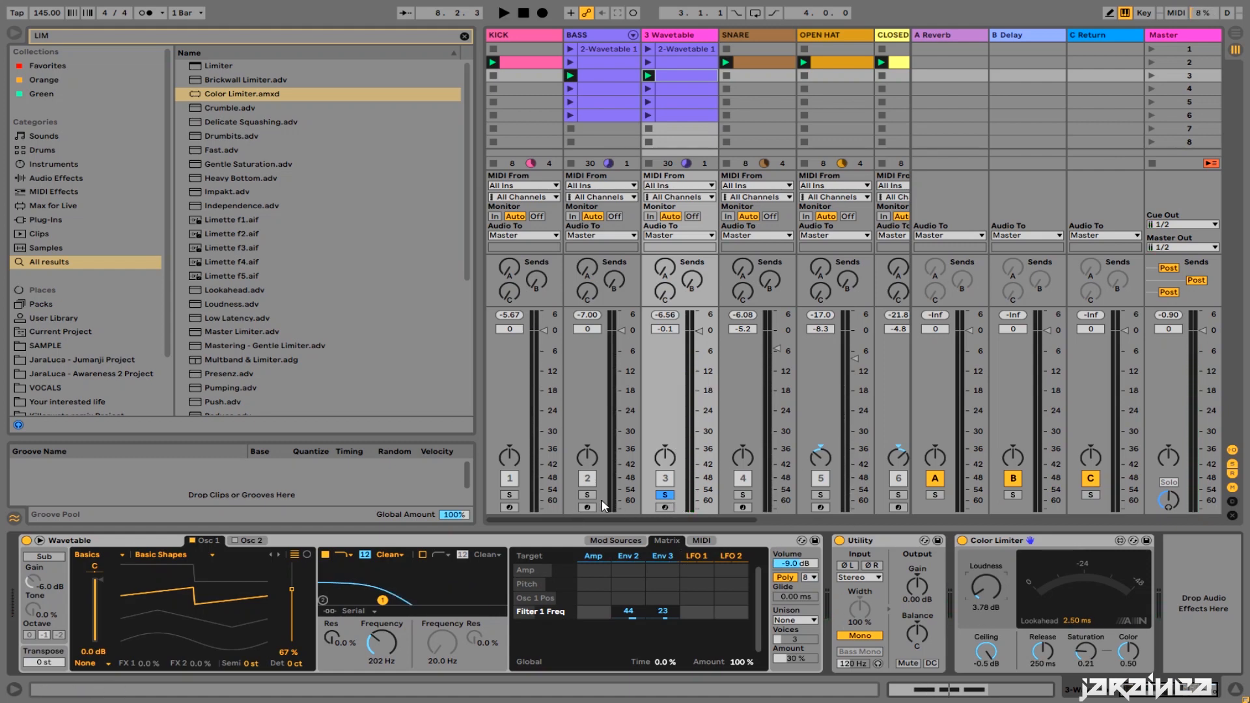
- Solo the KICK track together with the 3 Wavetable track and play both briefly
{"action": "left_click", "coordinate": [509, 495], "text": "ctrl"}
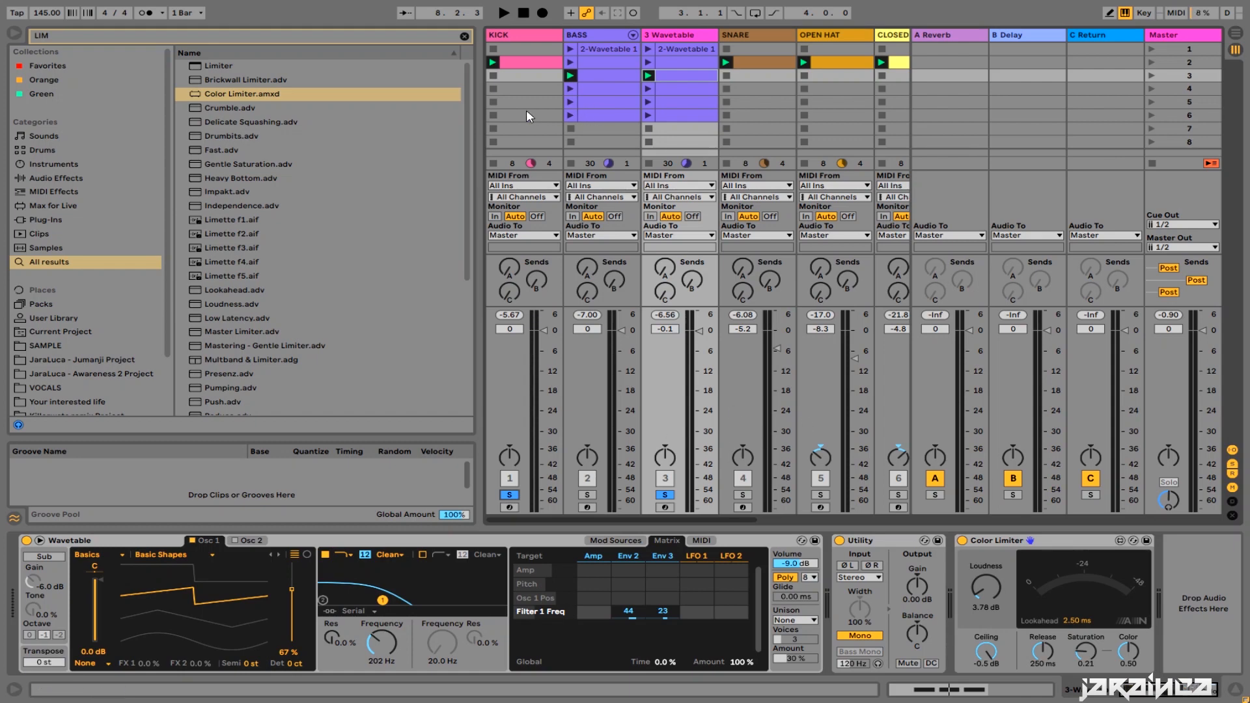
{"action": "key", "text": "space"}
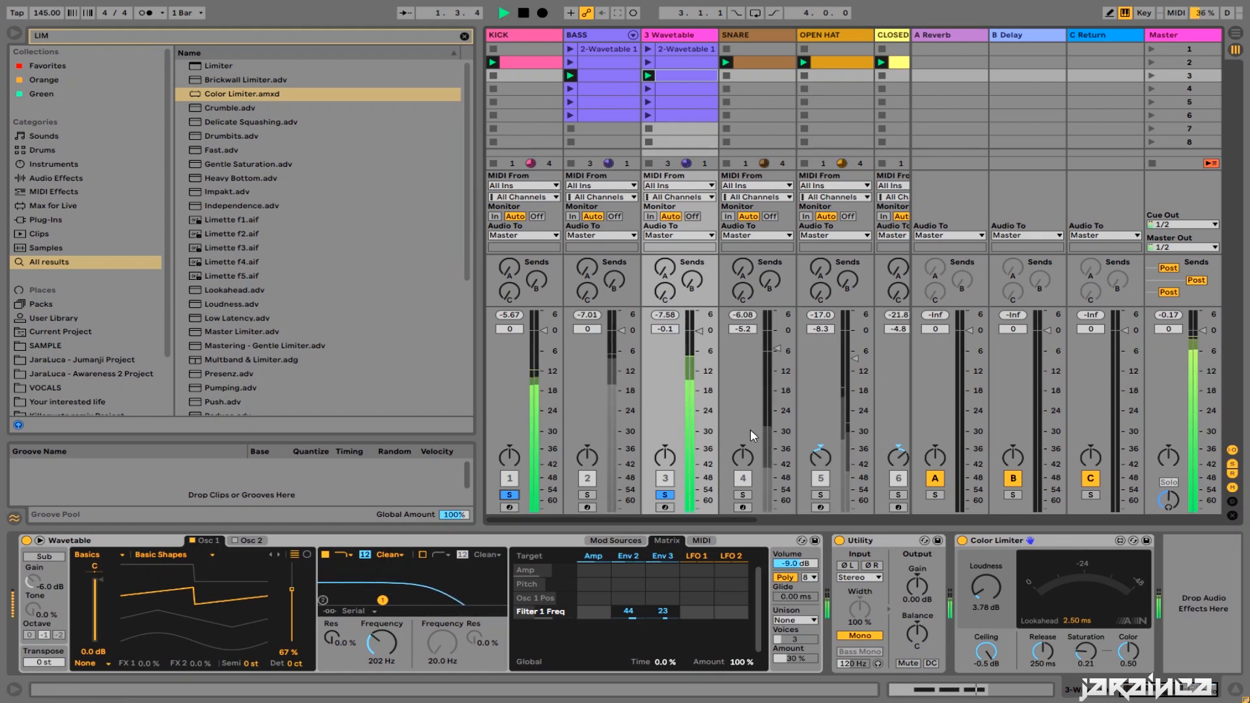
{"action": "key", "text": "space"}
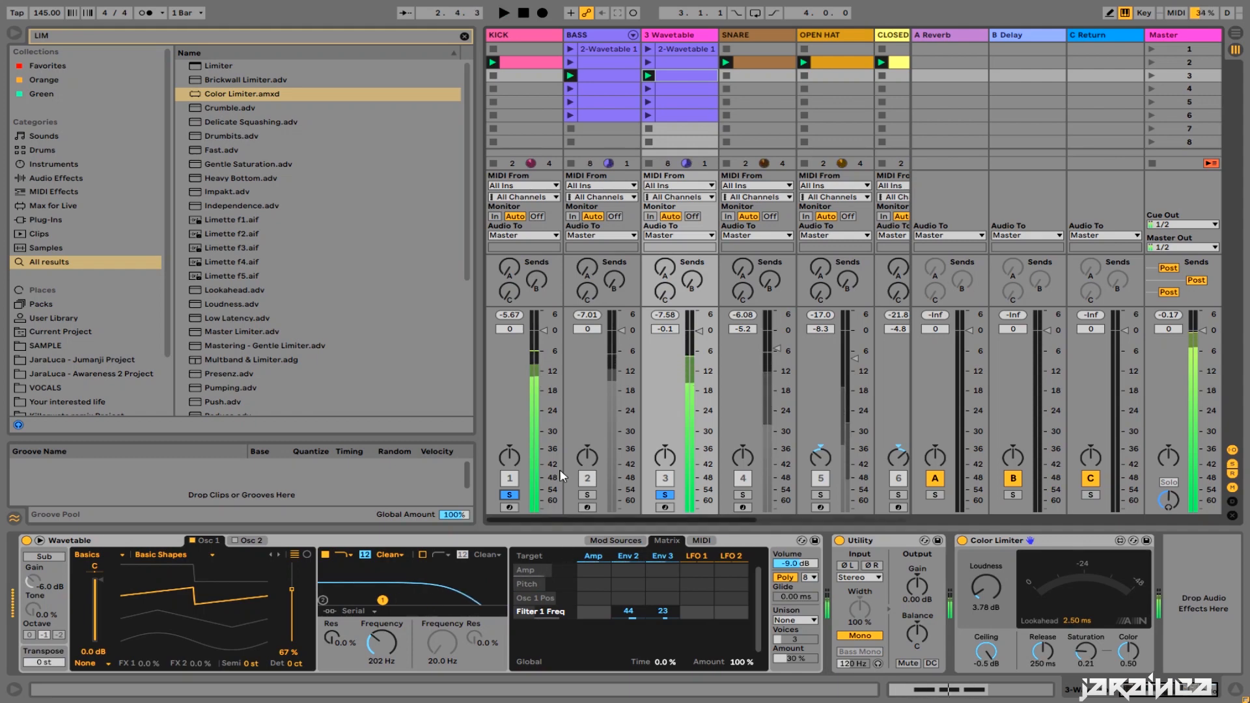
- Find the Compressor with the search COMPR and add it after Color Limiter on the 3 Wavetable track
{"action": "key", "text": "ctrl+f"}
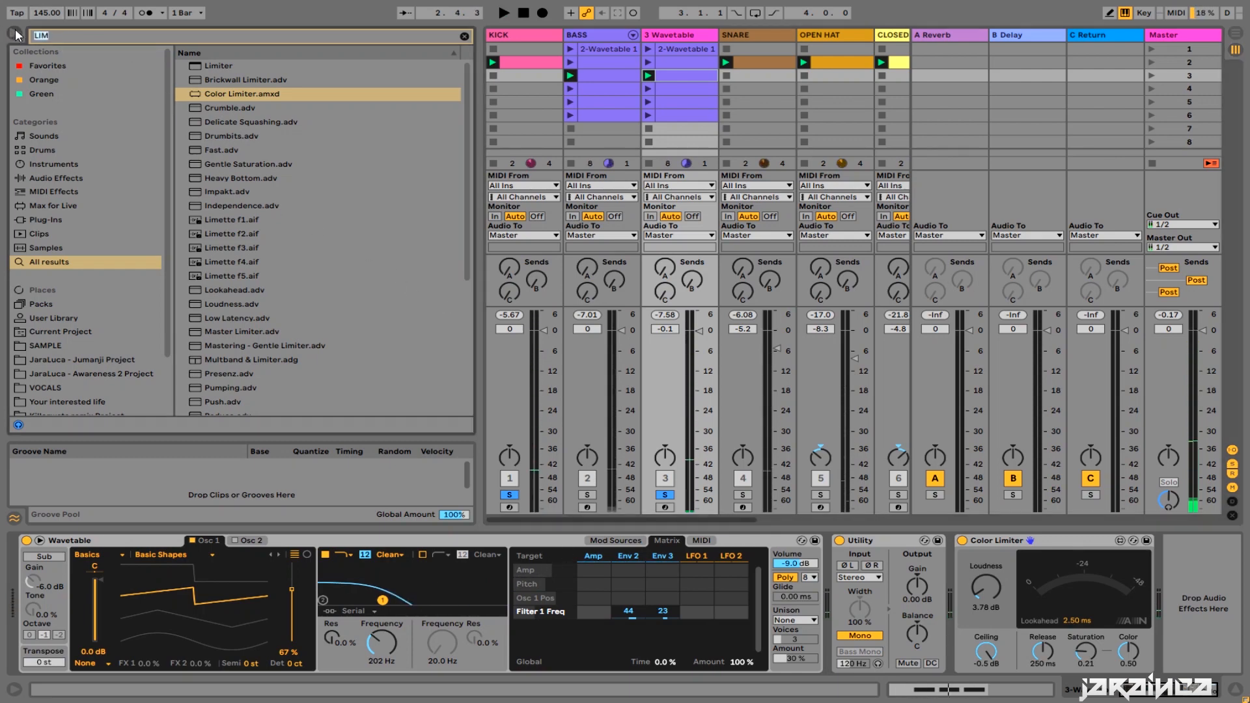
{"action": "type", "text": "COMPR"}
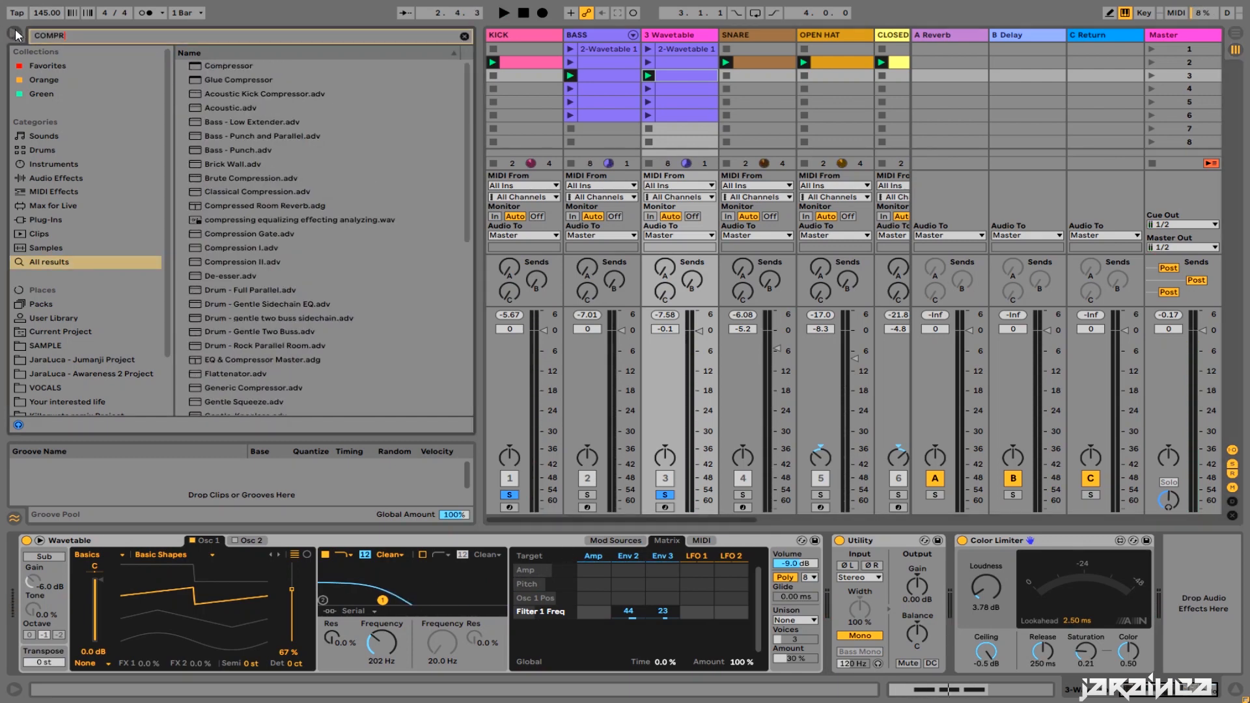
{"action": "key", "text": "Down"}
{"action": "key", "text": "Return"}
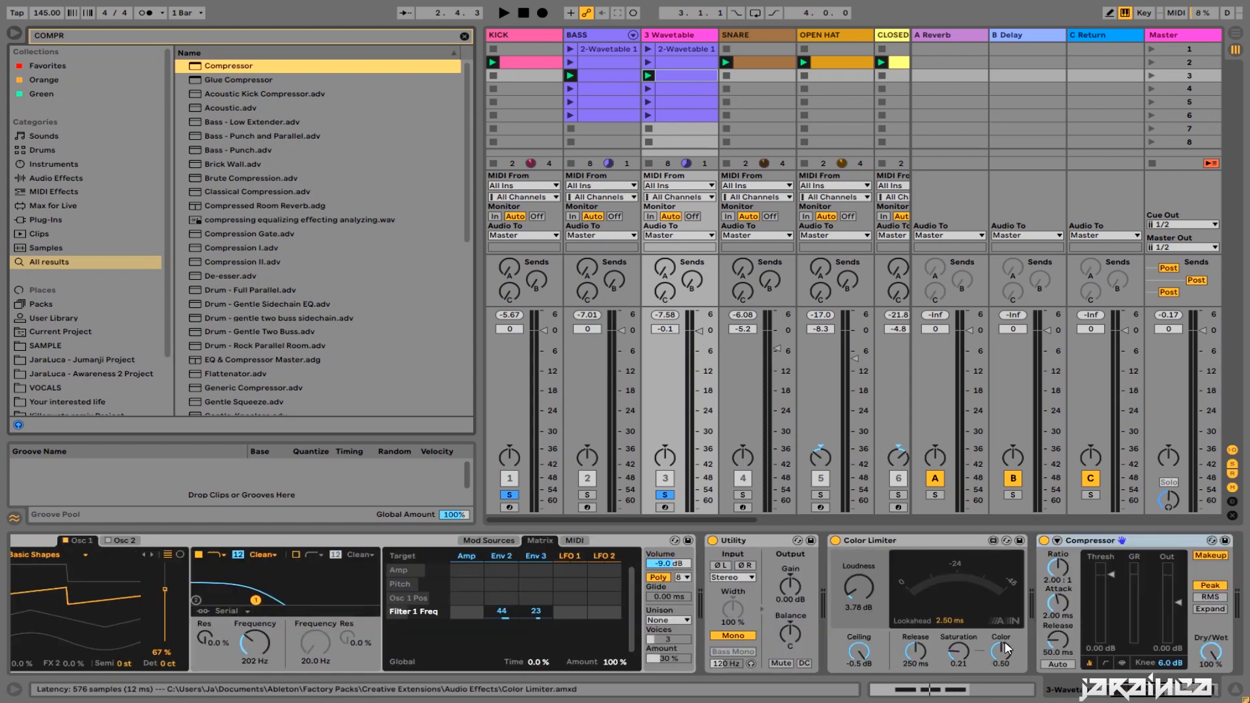
- Enable the Compressor's Sidechain and set its Audio From source to KICK
{"action": "left_click", "coordinate": [1069, 556]}
{"action": "left_click", "coordinate": [1070, 577]}
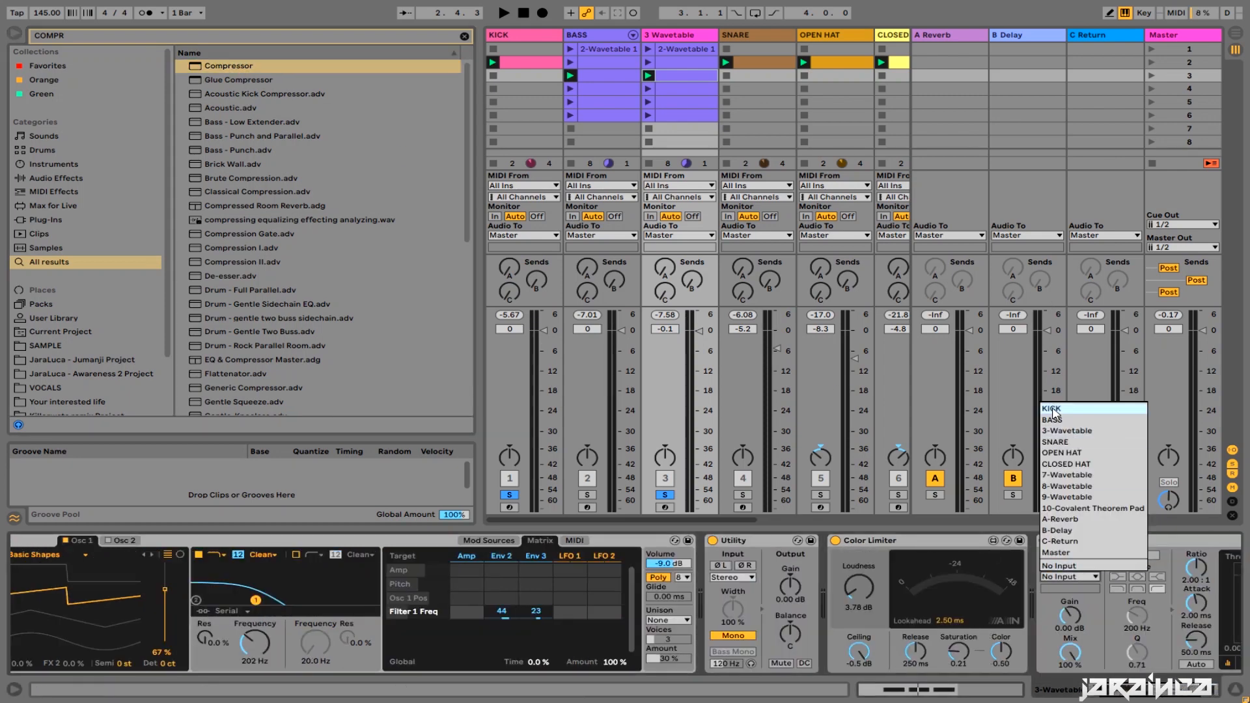
{"action": "left_click", "coordinate": [1068, 412]}
{"action": "left_click_drag", "start_coordinate": [1163, 690], "coordinate": [1188, 690]}
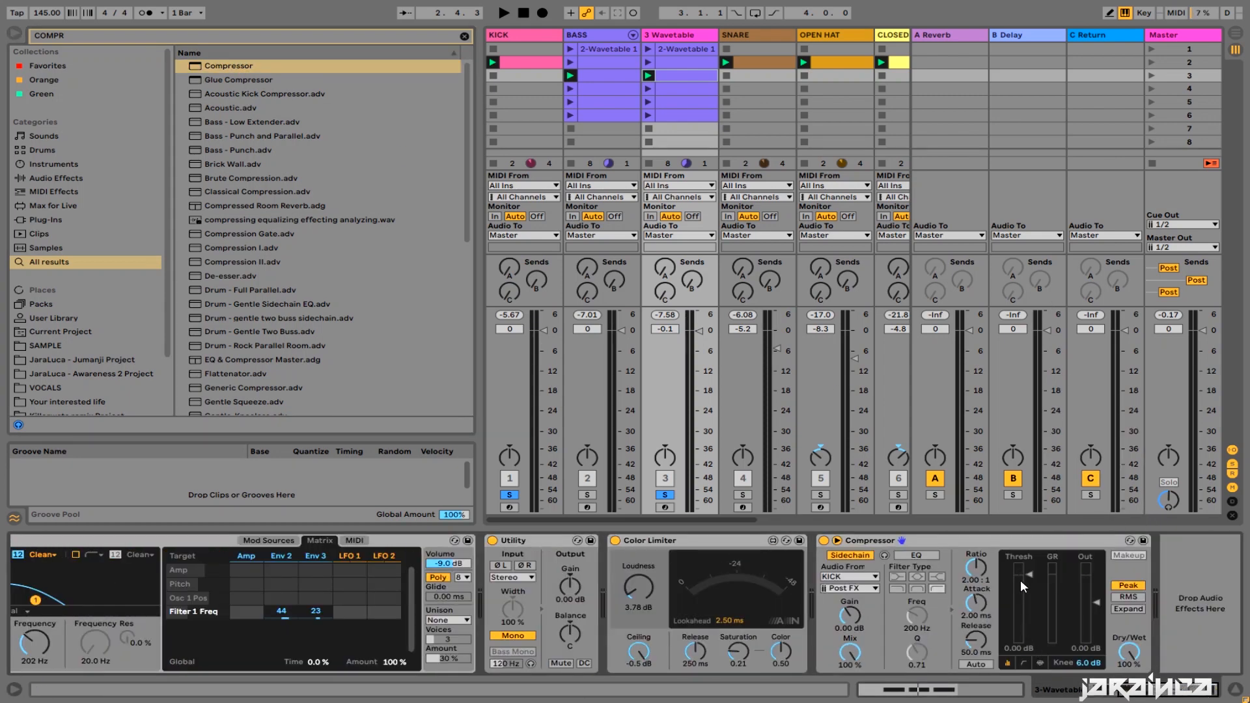
- During playback, set the Compressor's threshold to -22.6 dB and the 3 Wavetable track's volume to 0.3 dB
{"action": "left_click_drag", "start_coordinate": [1022, 586], "coordinate": [1021, 591]}
{"action": "key", "text": "space"}
{"action": "left_click_drag", "start_coordinate": [1030, 642], "coordinate": [1029, 630]}
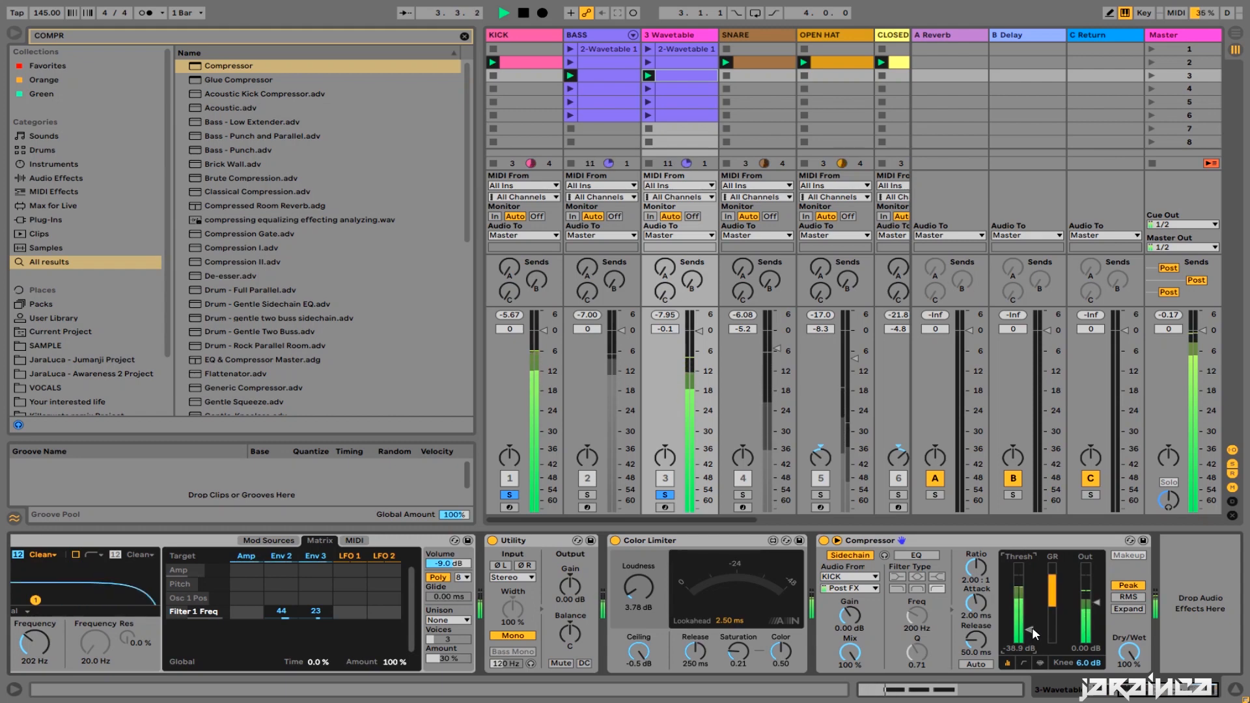
{"action": "left_click_drag", "start_coordinate": [706, 333], "coordinate": [706, 331]}
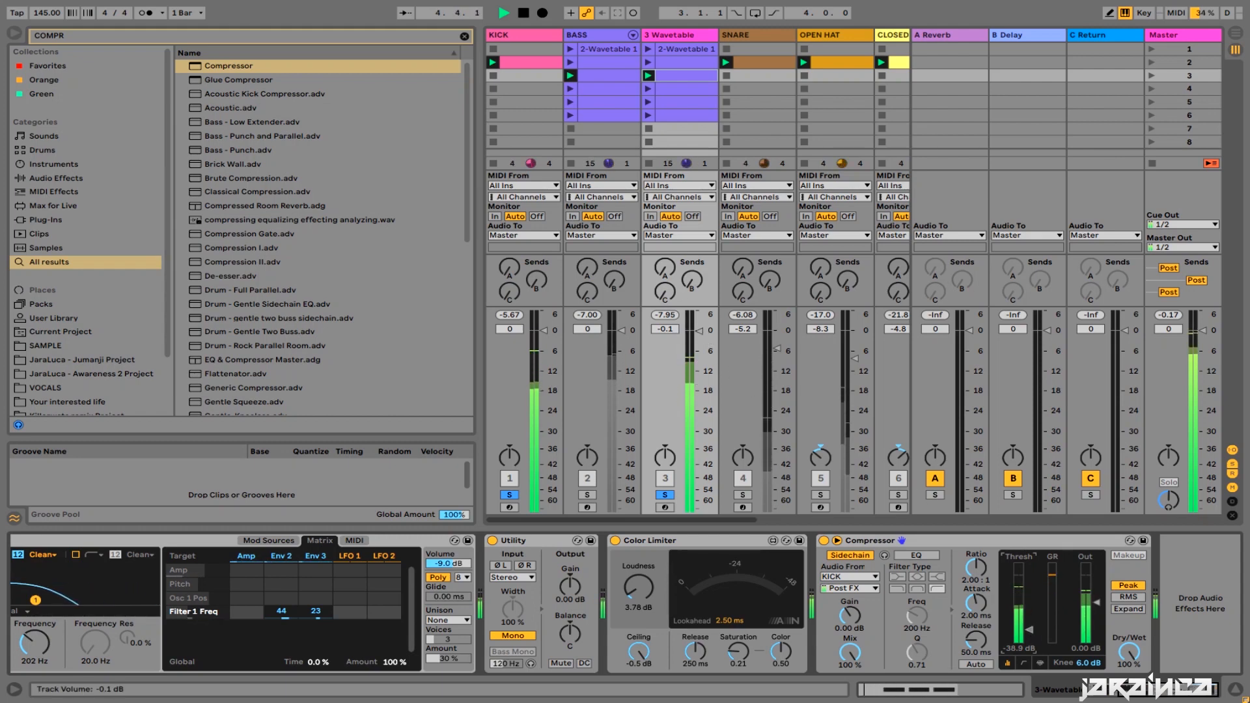
{"action": "left_click_drag", "start_coordinate": [1030, 629], "coordinate": [1020, 621]}
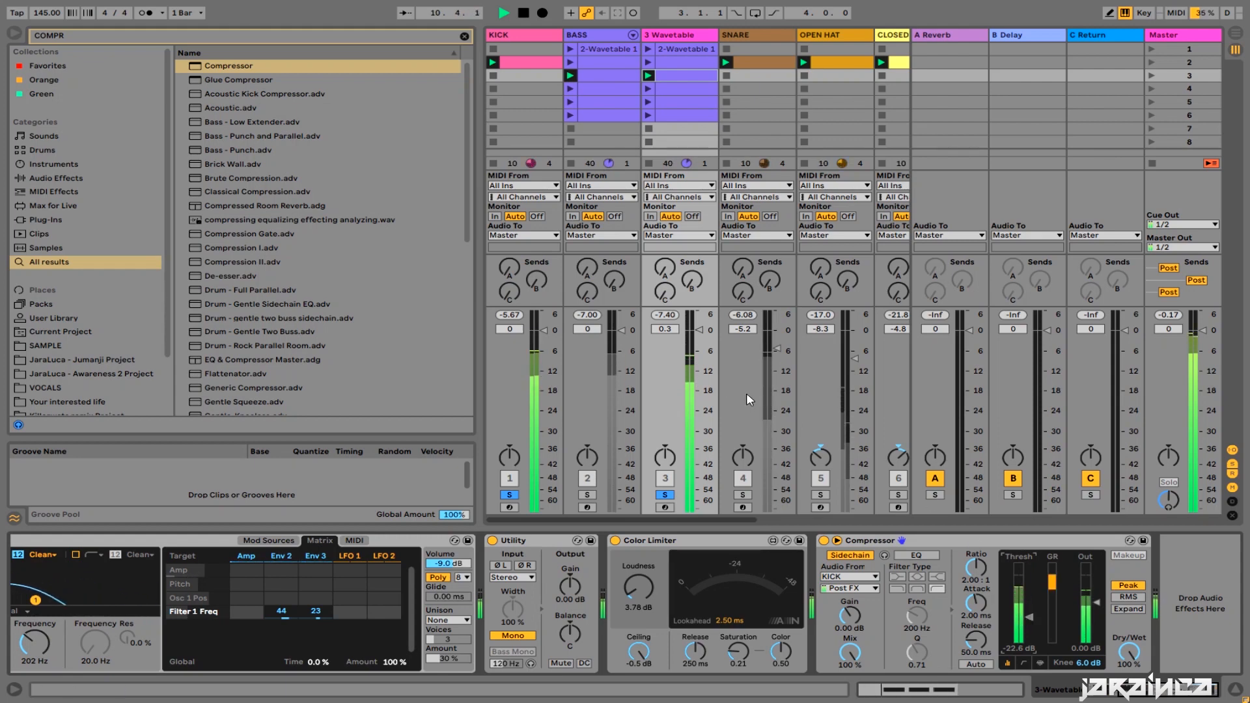
{"action": "key", "text": "space"}
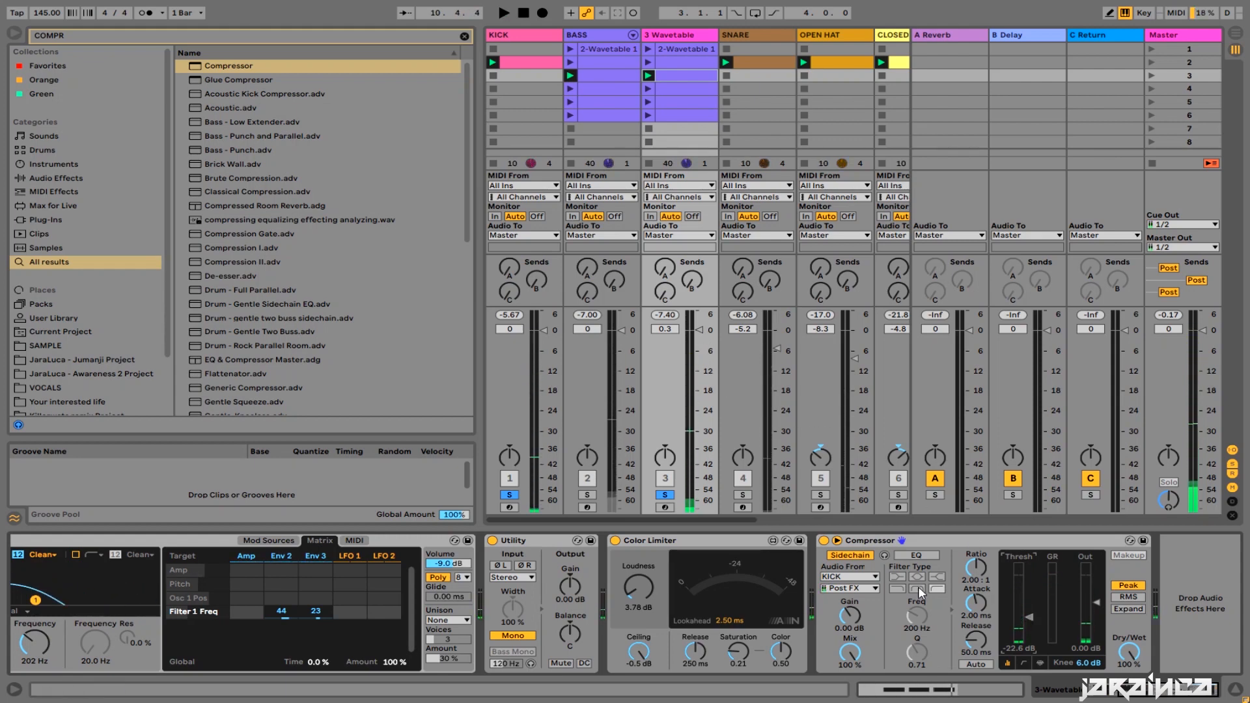
- Search the browser for FAB and restrict the results to plug-ins
{"action": "left_click_drag", "start_coordinate": [1153, 693], "coordinate": [1115, 691]}
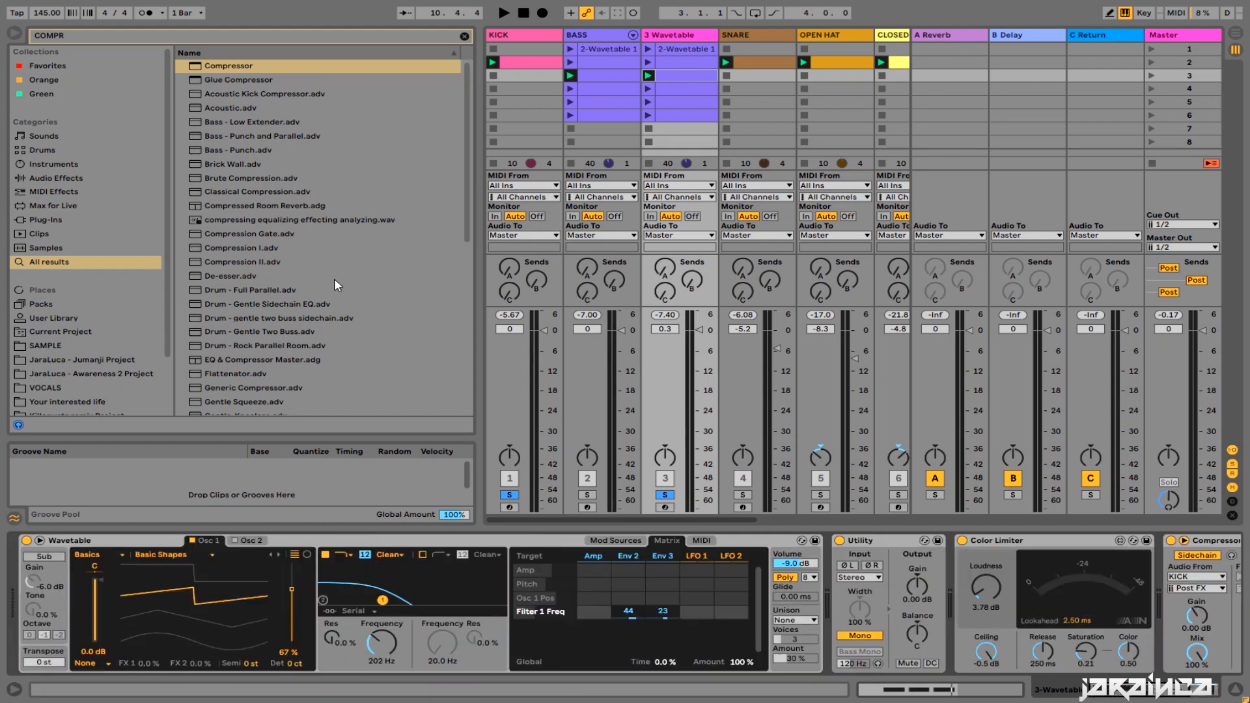
{"action": "scroll", "coordinate": [1042, 666], "scroll_direction": "right", "scroll_amount": 5}
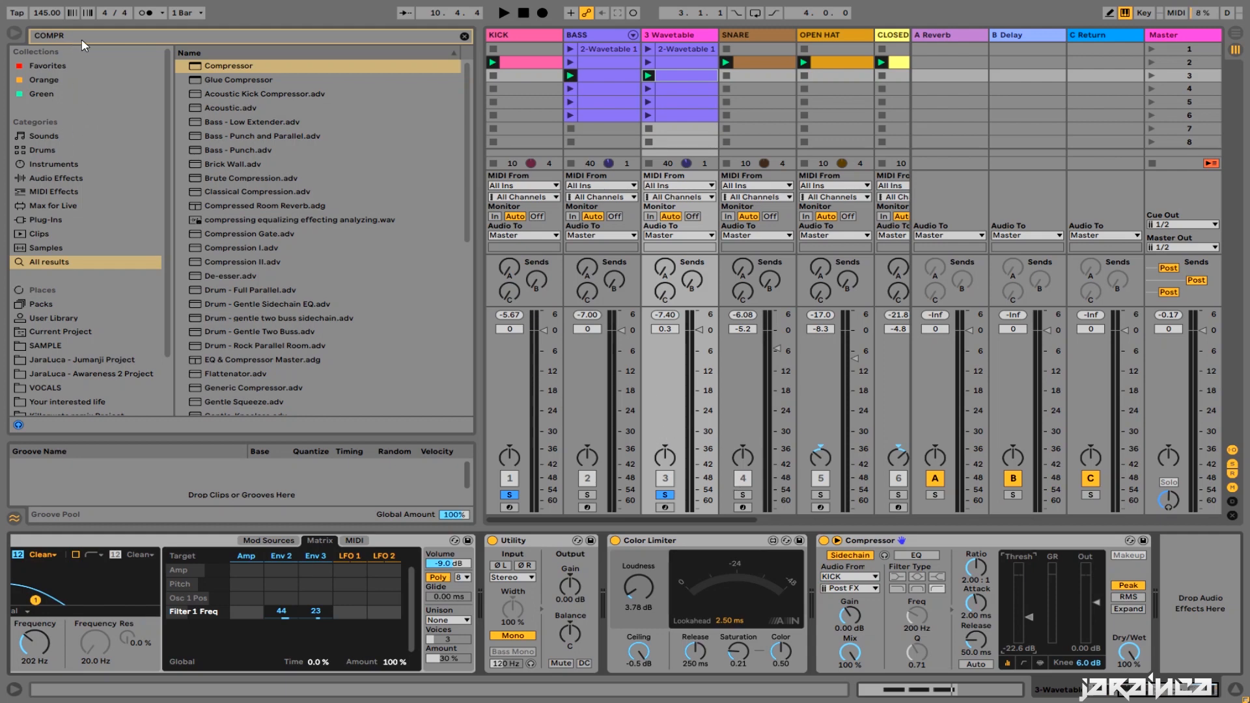
{"action": "key", "text": "ctrl+f"}
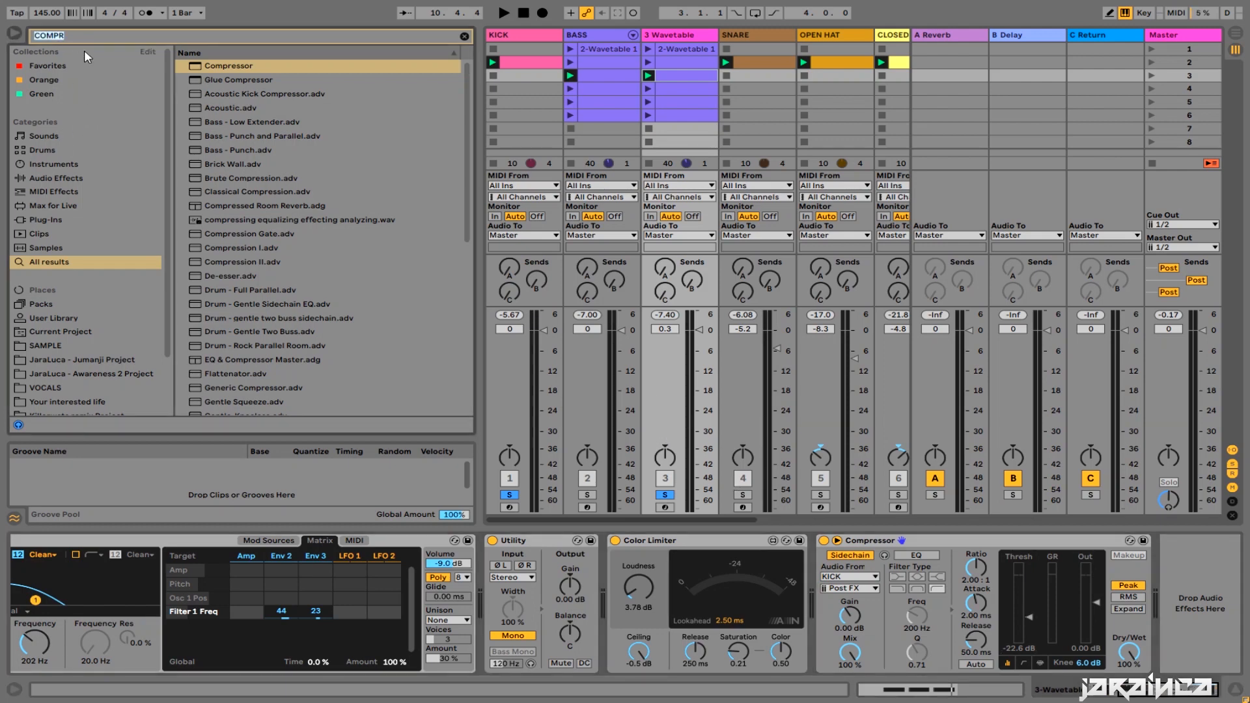
{"action": "key", "text": "BackSpace"}
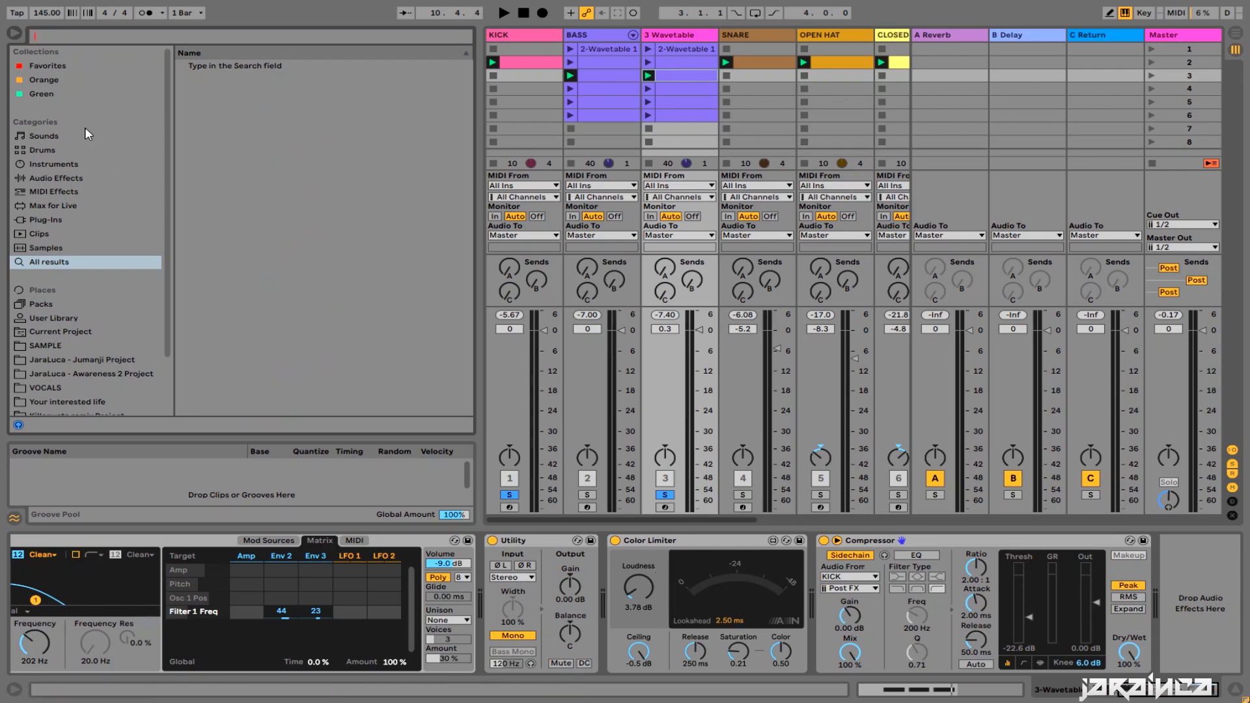
{"action": "type", "text": "FAB"}
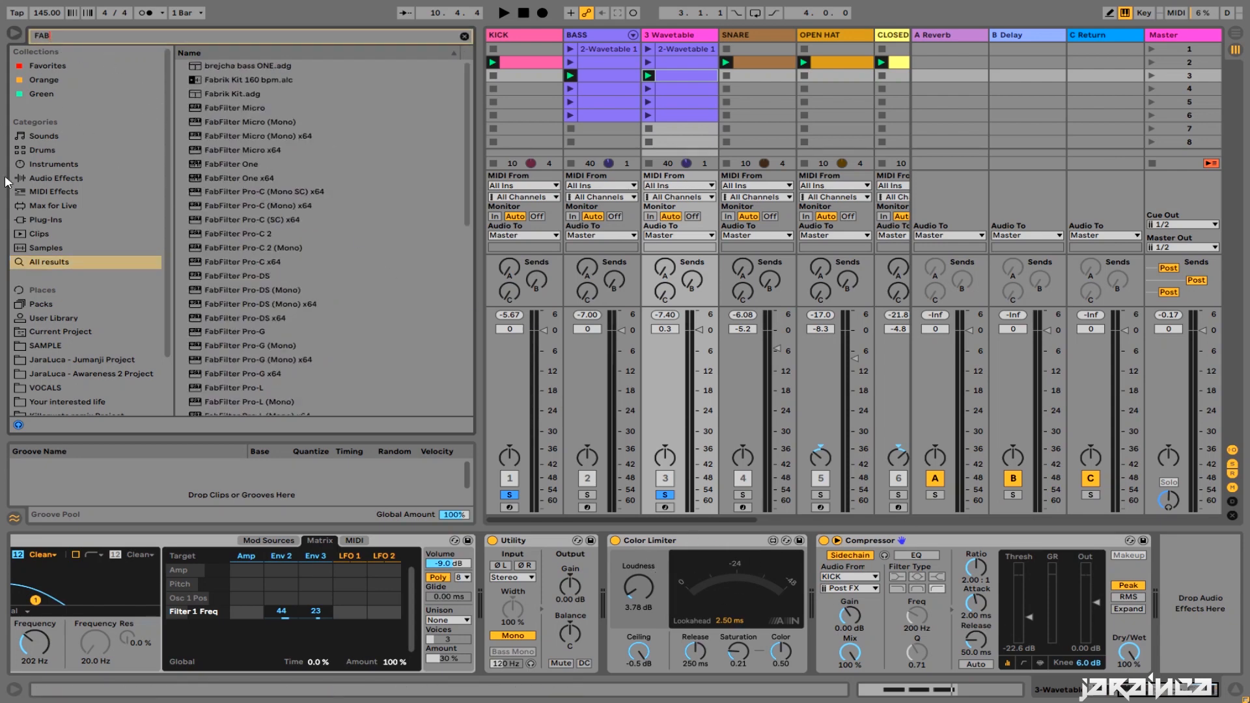
{"action": "left_click", "coordinate": [38, 219]}
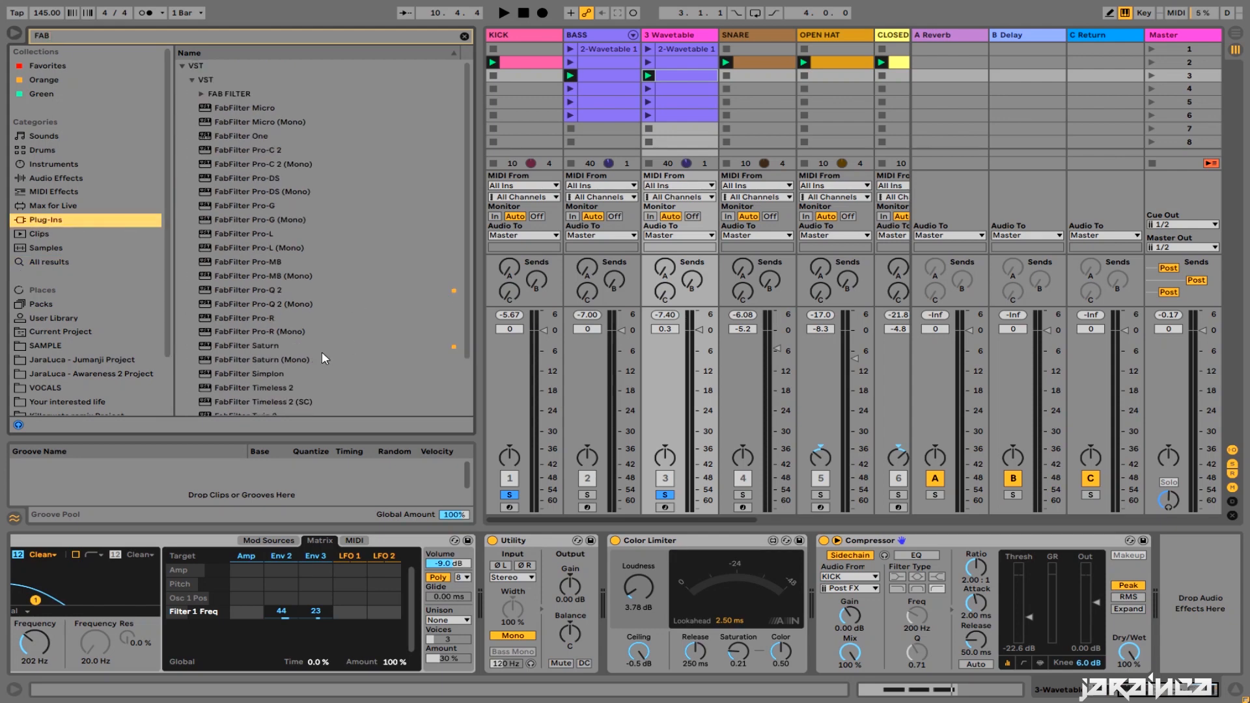
{"action": "double_click", "coordinate": [261, 303]}
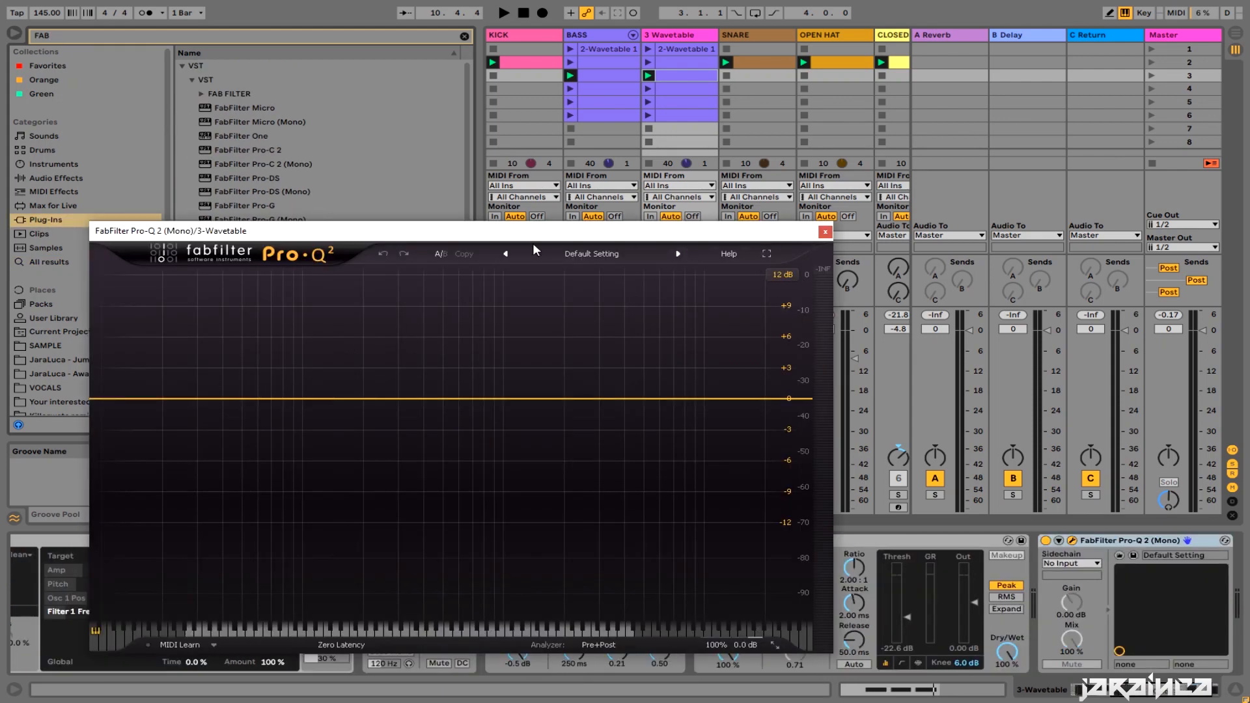
{"action": "left_click", "coordinate": [825, 233]}
{"action": "left_click", "coordinate": [1099, 546]}
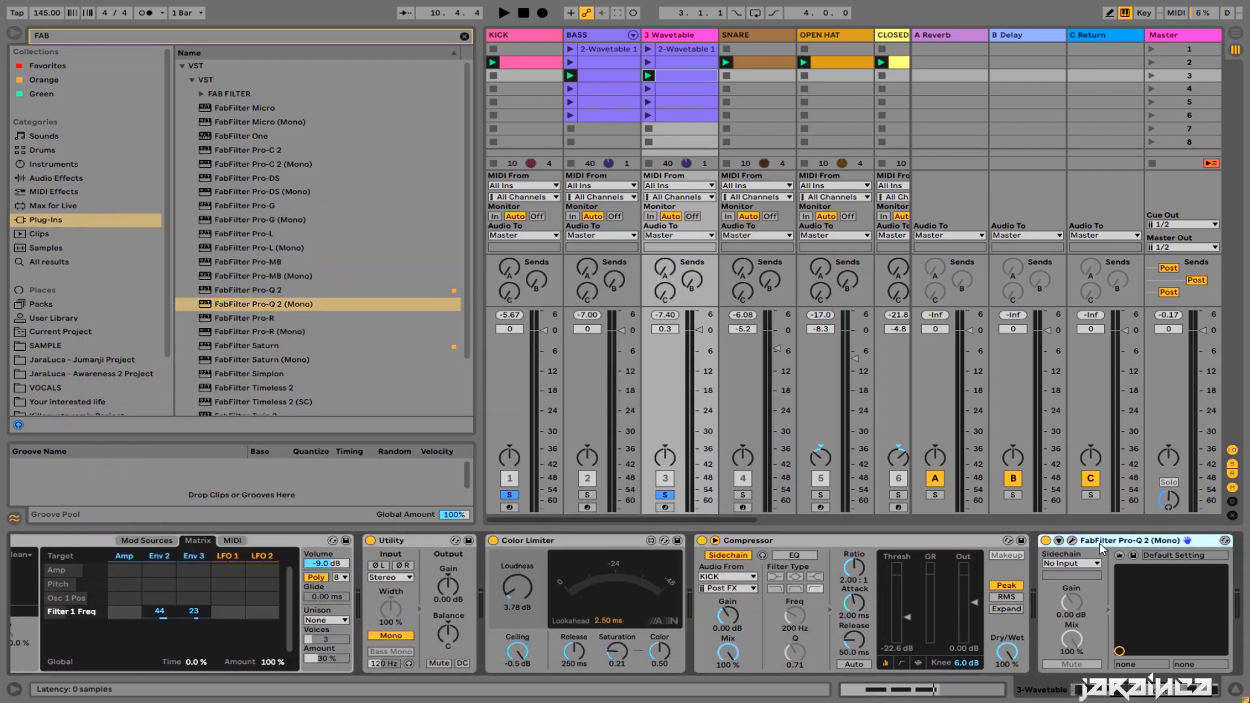
{"action": "key", "text": "Delete"}
- Add FabFilter Pro-Q 2 after the Compressor and create a 48 dB/oct low cut at about 22.5 Hz
{"action": "double_click", "coordinate": [282, 291]}
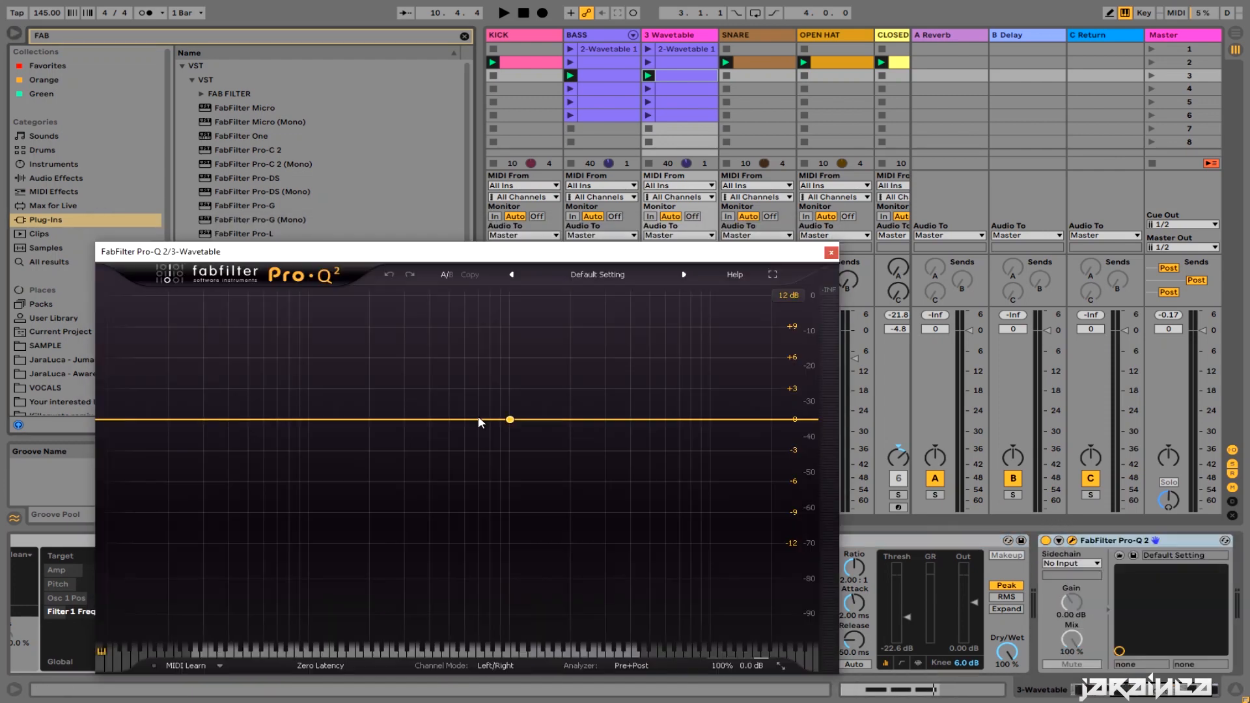
{"action": "left_click", "coordinate": [116, 419]}
{"action": "right_click", "coordinate": [116, 419]}
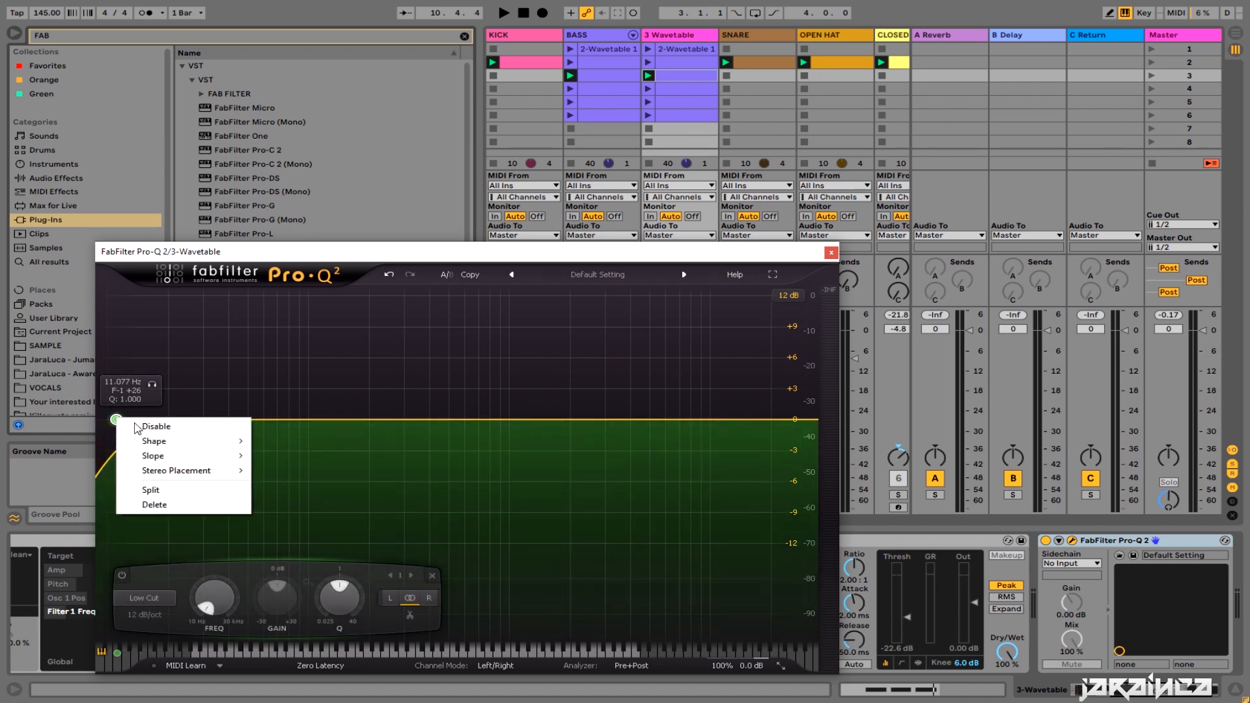
{"action": "mouse_move", "coordinate": [202, 456]}
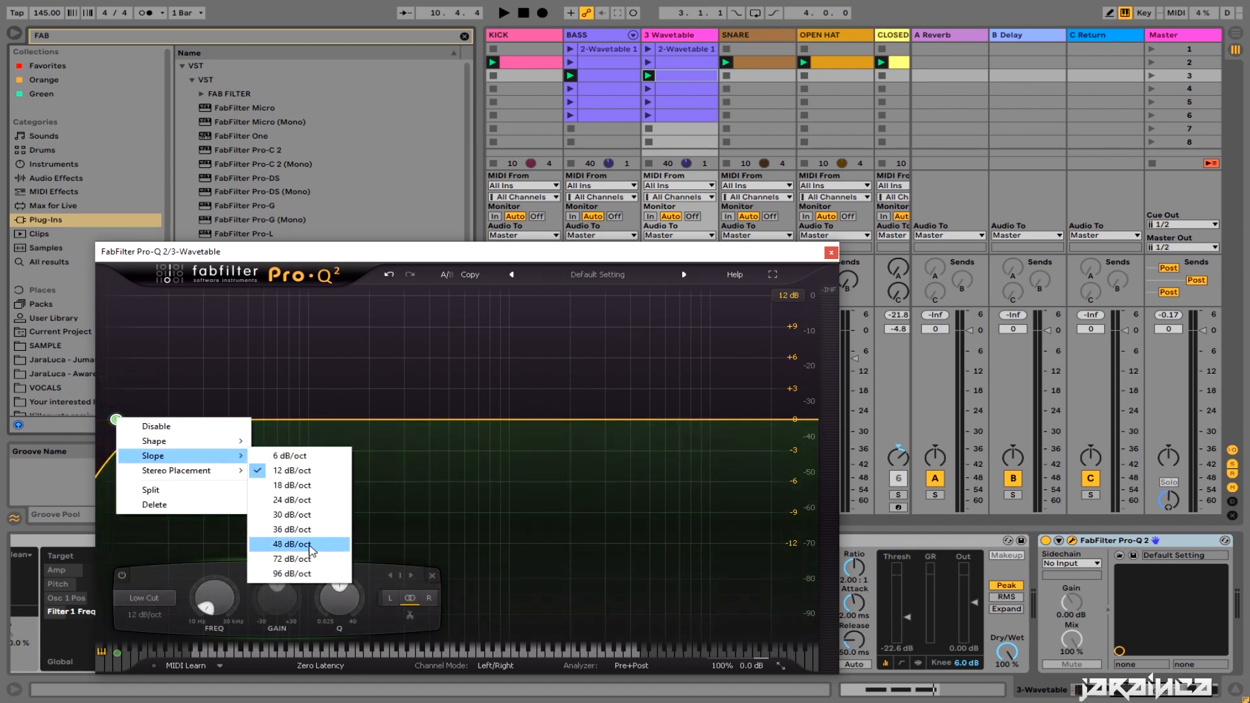
{"action": "left_click", "coordinate": [297, 544]}
{"action": "left_click_drag", "start_coordinate": [117, 421], "coordinate": [182, 431]}
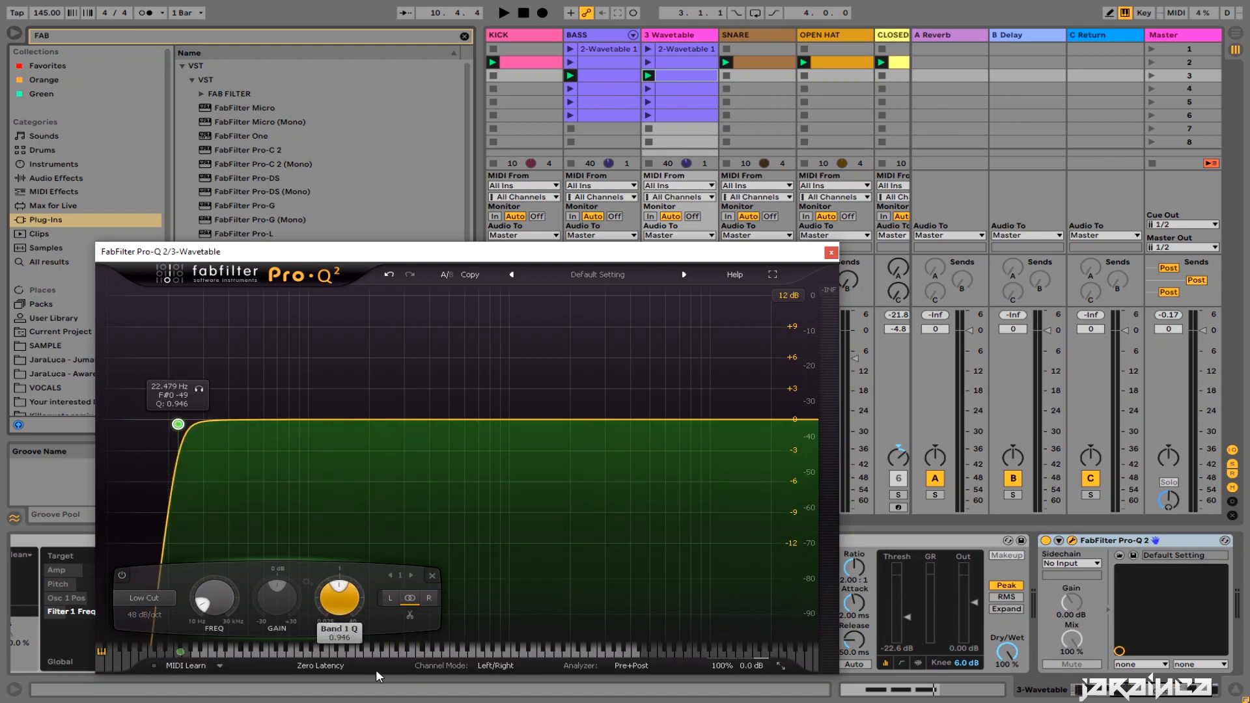
- Switch Pro-Q 2 to Linear Phase and add a bell cut of about -1.43 dB at about 300 Hz with Q about 1.54
{"action": "left_click", "coordinate": [305, 661]}
{"action": "left_click", "coordinate": [346, 665]}
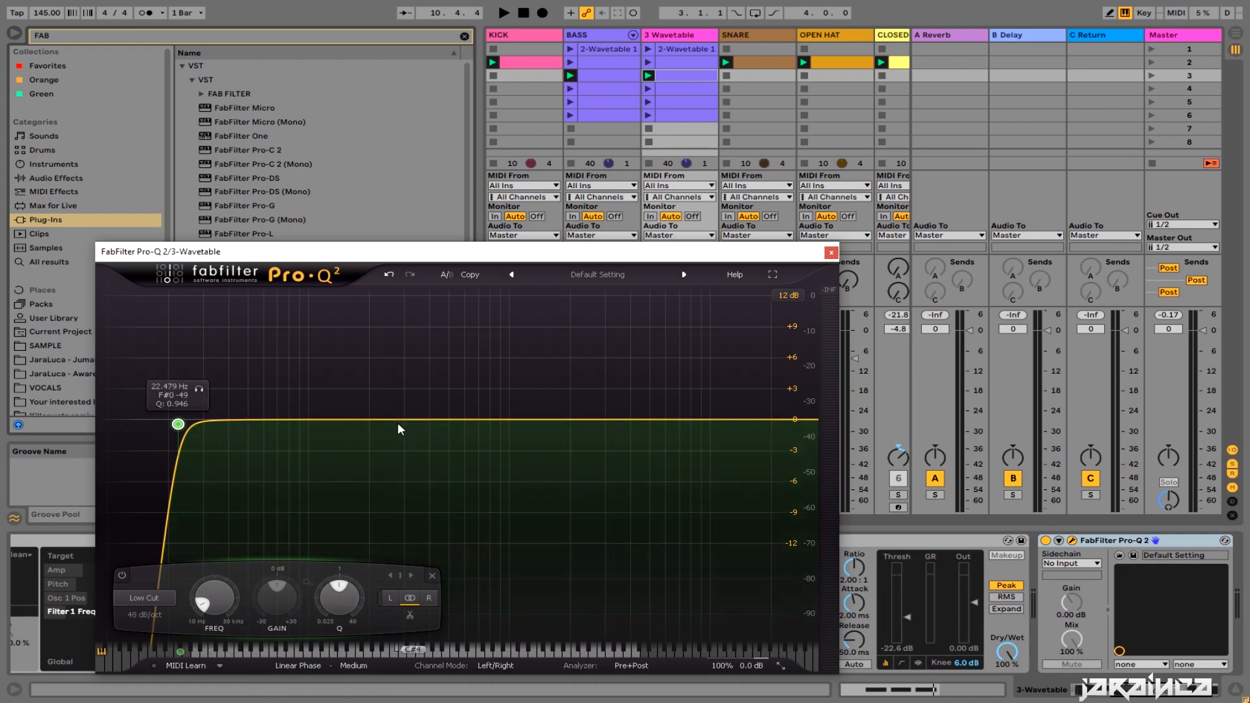
{"action": "left_click_drag", "start_coordinate": [399, 421], "coordinate": [405, 436]}
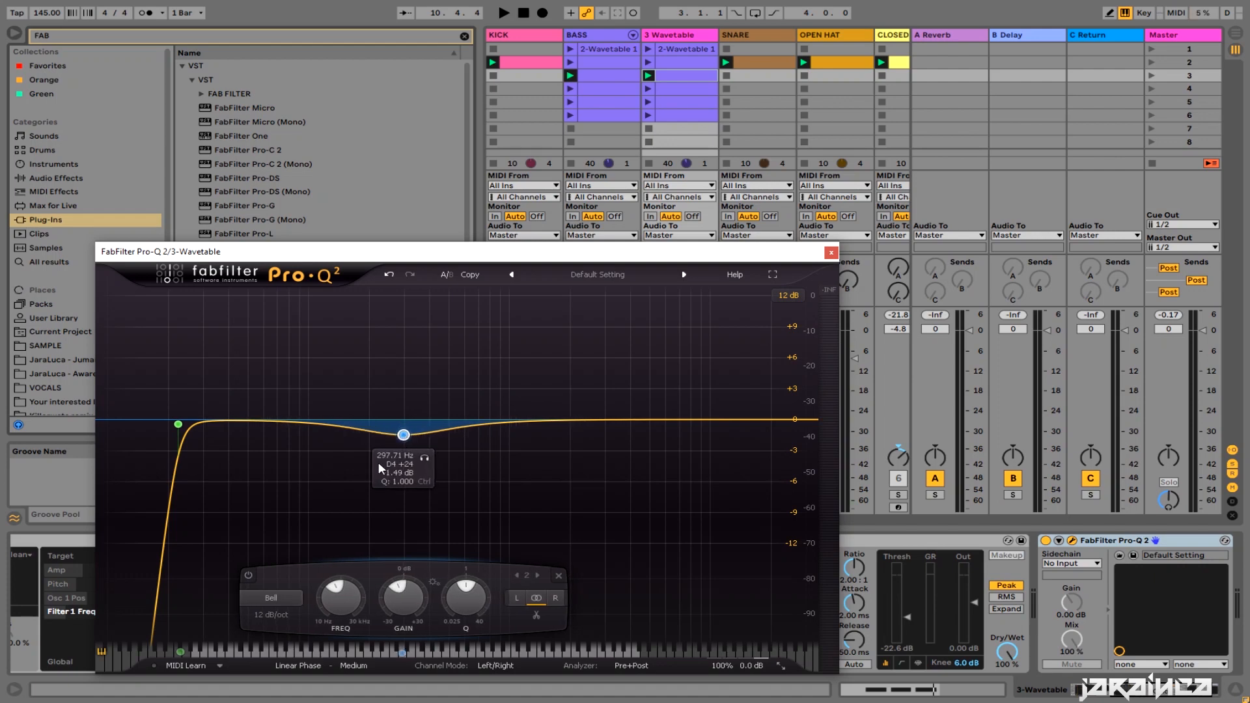
{"action": "left_click_drag", "start_coordinate": [407, 435], "coordinate": [403, 432]}
{"action": "left_click_drag", "start_coordinate": [463, 594], "coordinate": [467, 578]}
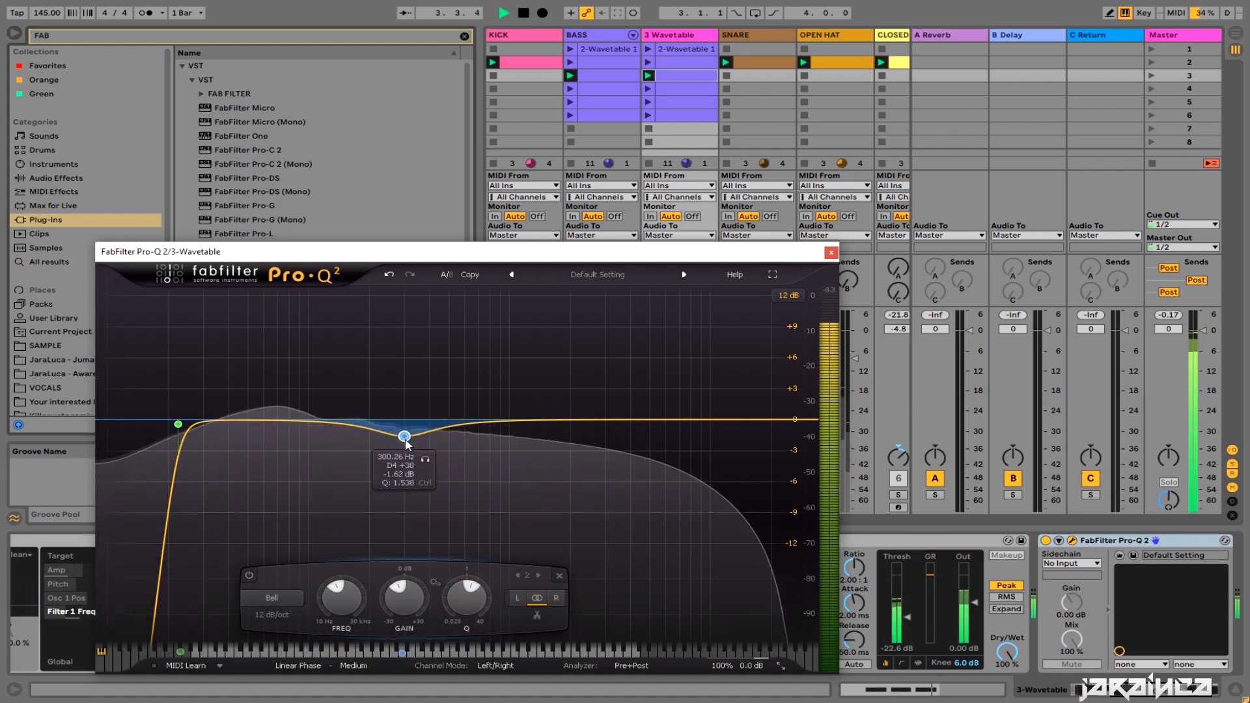
{"action": "left_click_drag", "start_coordinate": [404, 432], "coordinate": [405, 439]}
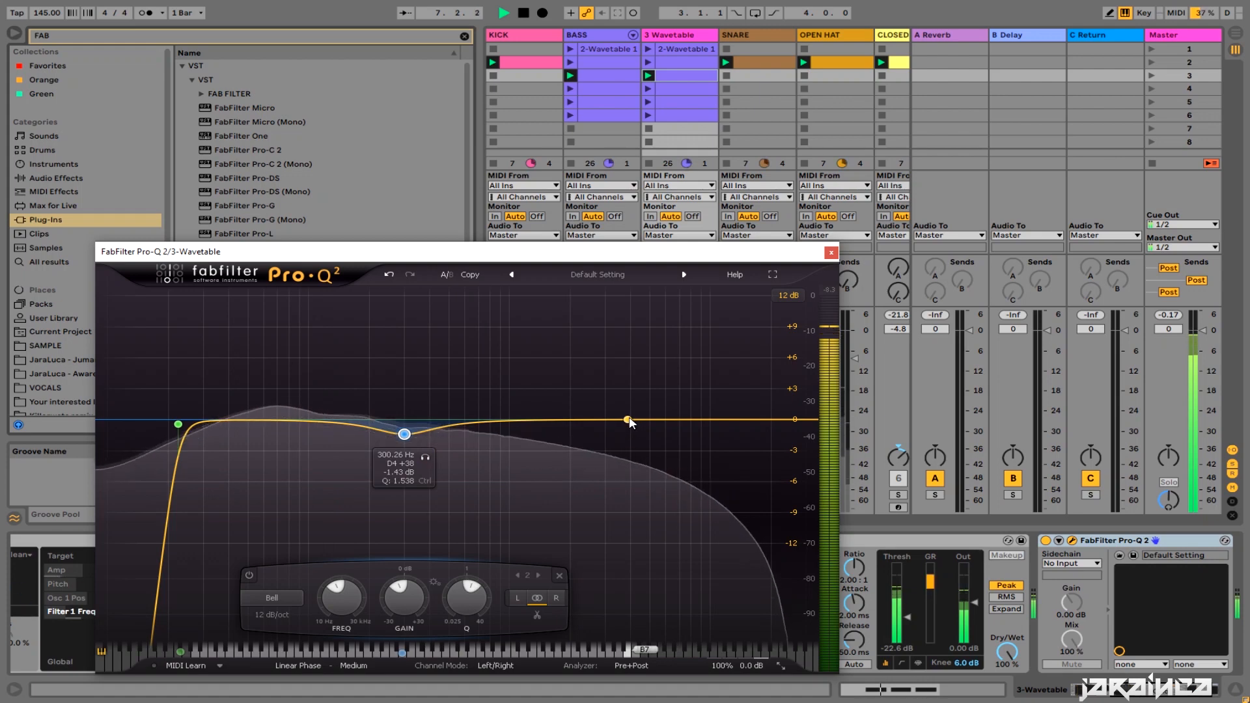
- Add a bell boost of about +0.84 dB at about 5886 Hz with Q about 1.66, then close Pro-Q 2's window
{"action": "left_click_drag", "start_coordinate": [628, 421], "coordinate": [663, 411]}
{"action": "scroll", "coordinate": [654, 414], "scroll_direction": "up", "scroll_amount": 5}
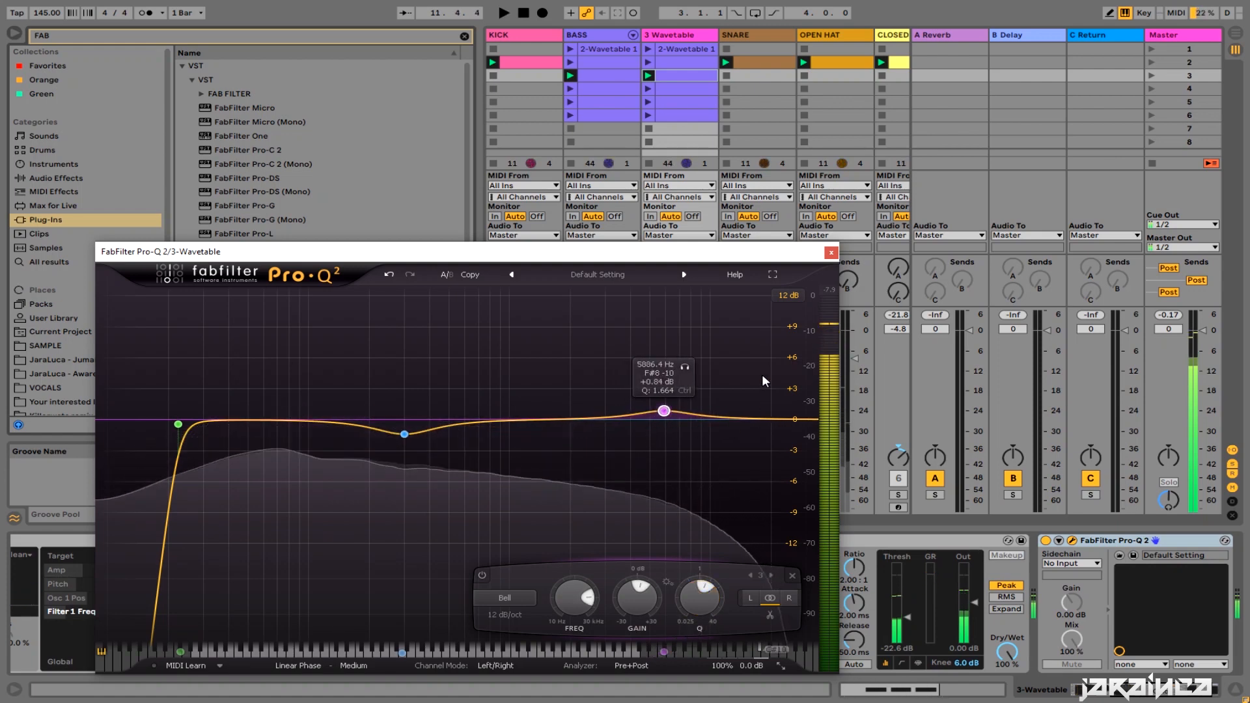
{"action": "left_click", "coordinate": [832, 256]}
- Add FabFilter Saturn after Pro-Q 2 on the 3 Wavetable track and start playback
{"action": "left_click", "coordinate": [1164, 691]}
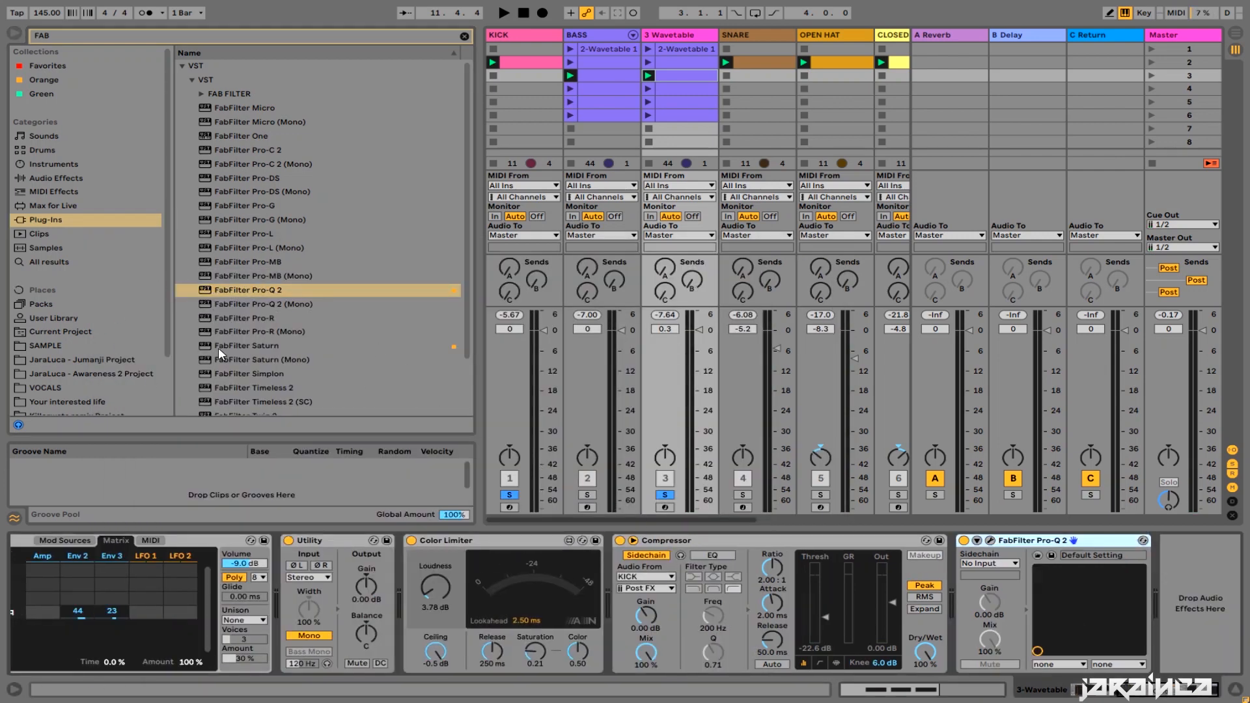
{"action": "left_click", "coordinate": [251, 345]}
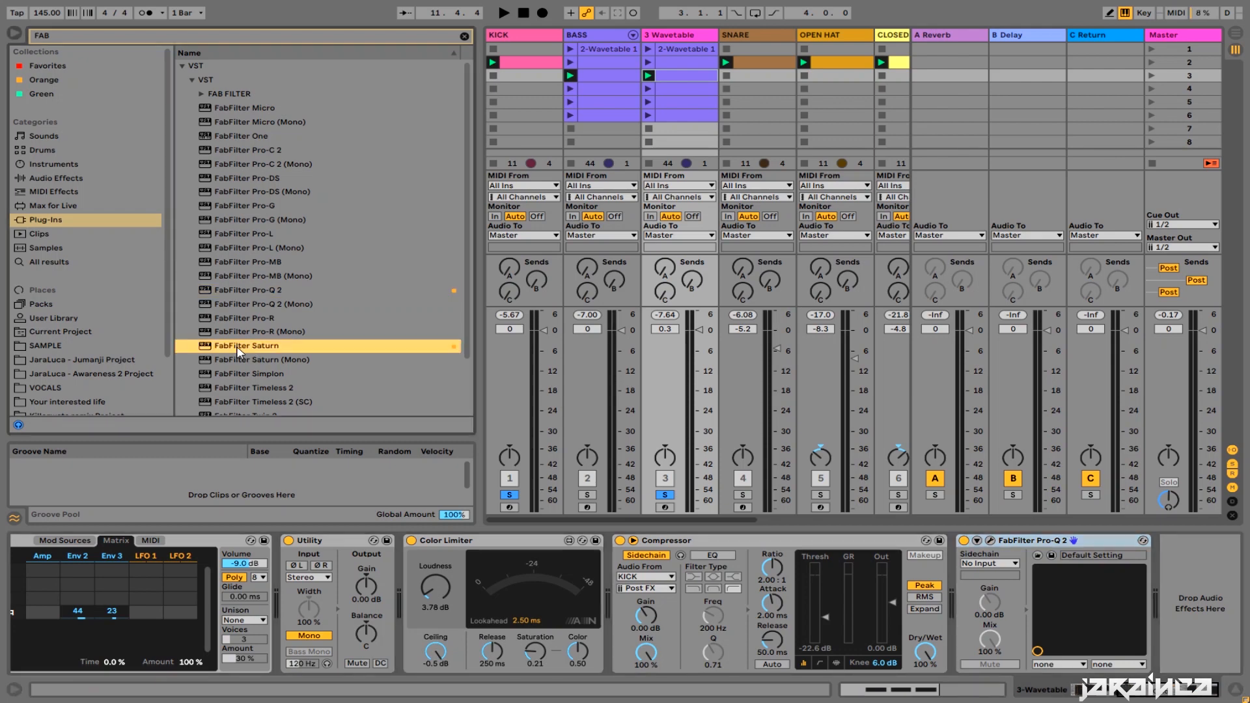
{"action": "double_click", "coordinate": [238, 352]}
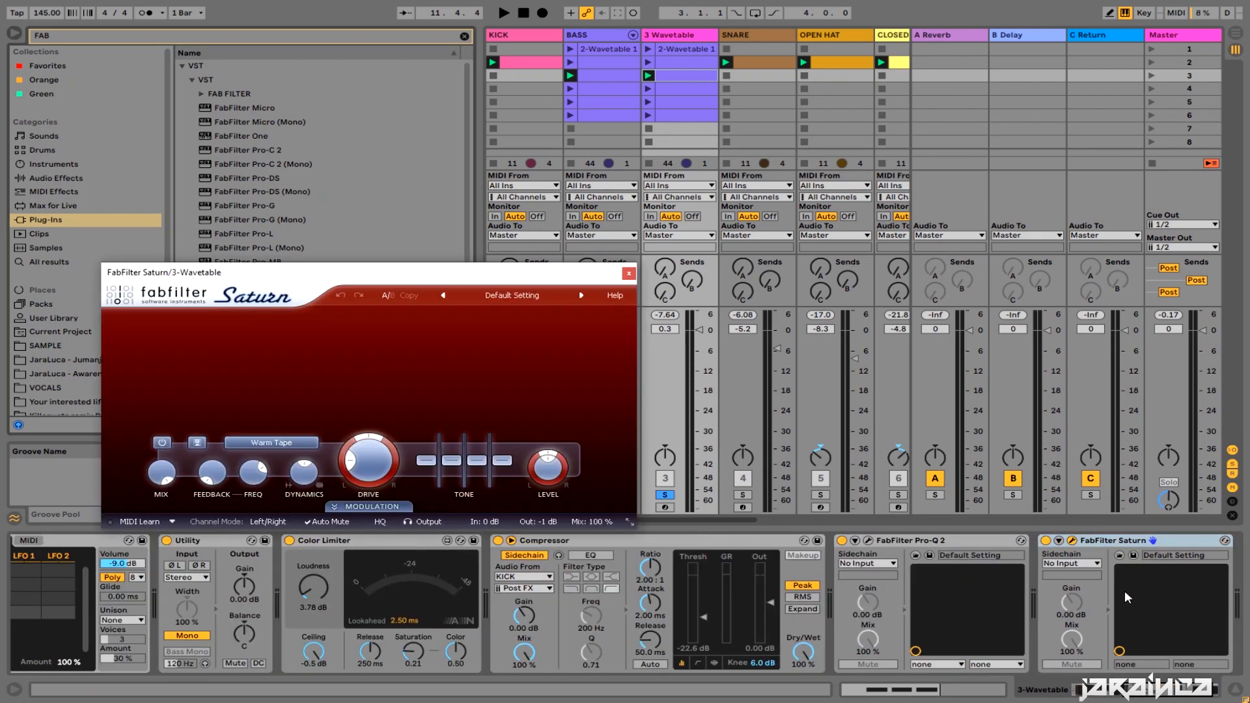
{"action": "key", "text": "space"}
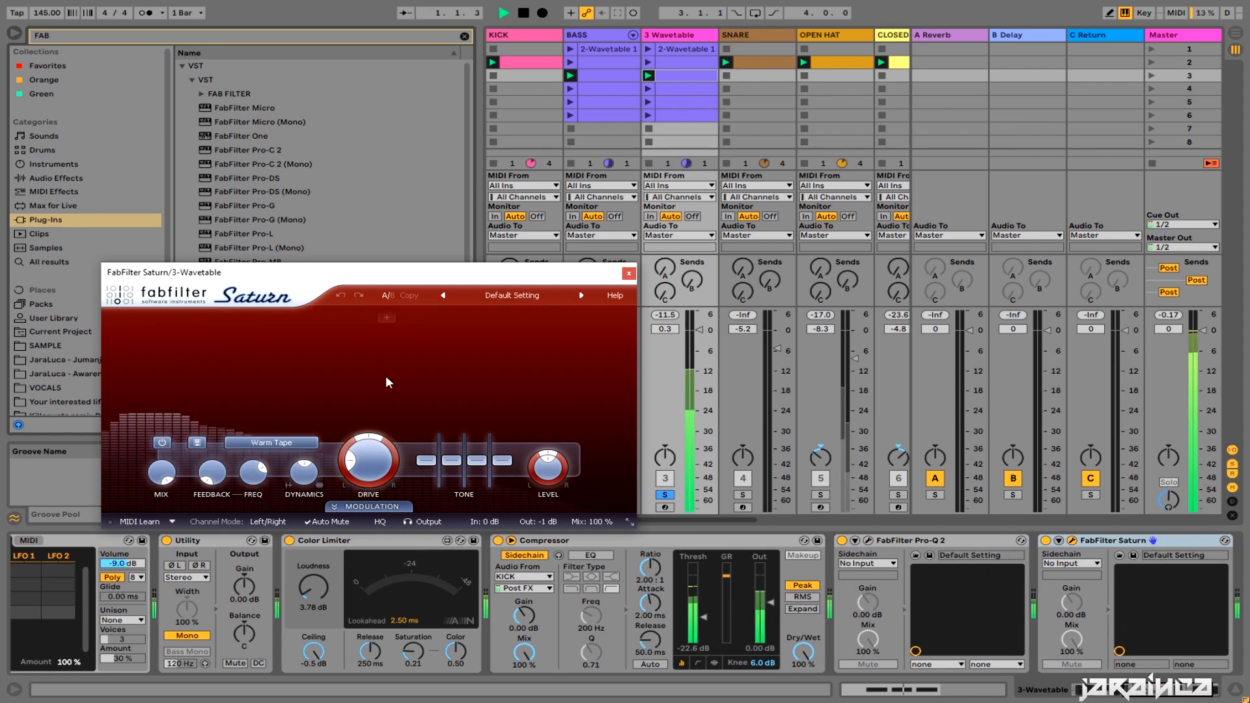
- Split Saturn's spectrum into four bands by adding three crossovers
{"action": "left_click", "coordinate": [230, 320]}
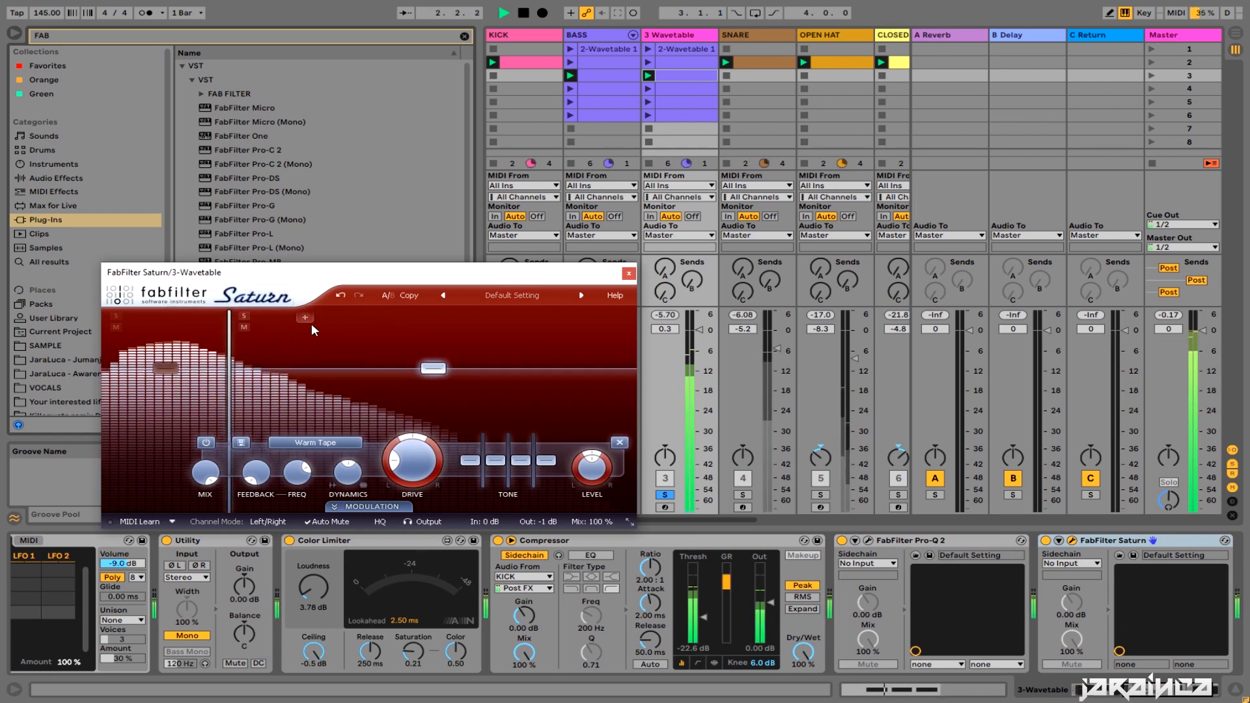
{"action": "left_click", "coordinate": [363, 320]}
{"action": "left_click", "coordinate": [475, 319]}
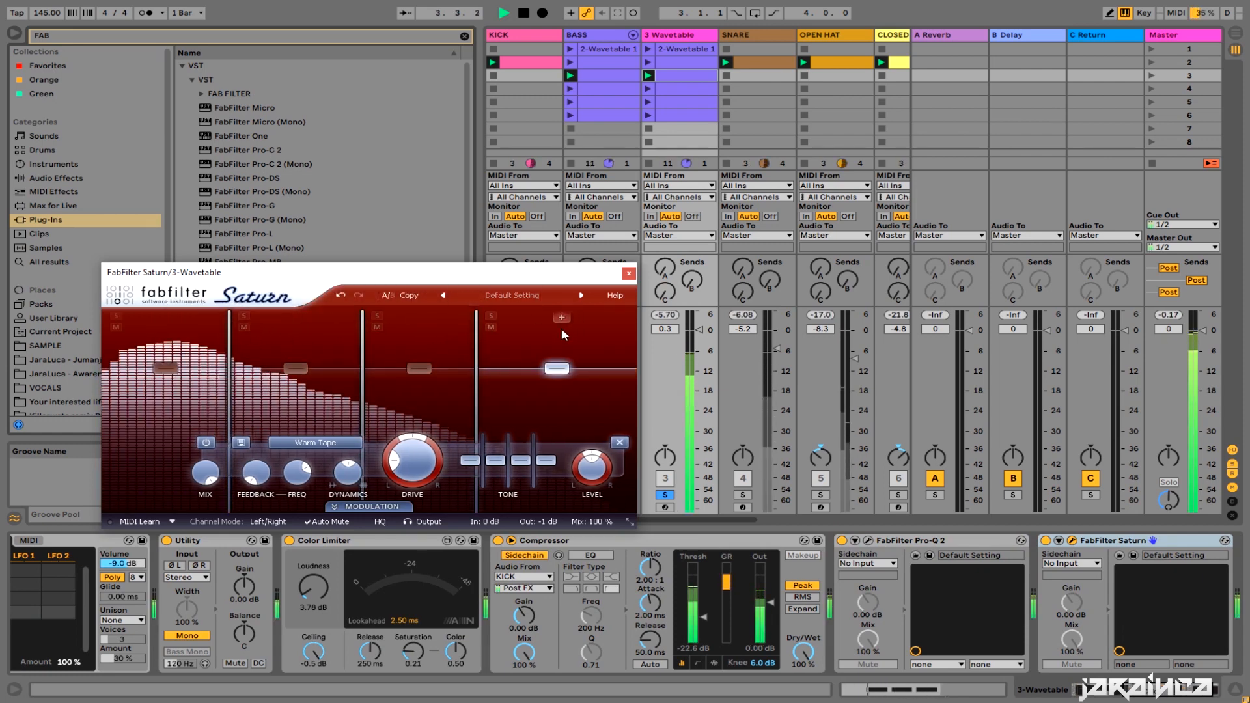
- Move Saturn's first crossover to about 60 Hz, lower the second and third, and add a fourth at about 5573 Hz
{"action": "left_click_drag", "start_coordinate": [228, 378], "coordinate": [187, 393]}
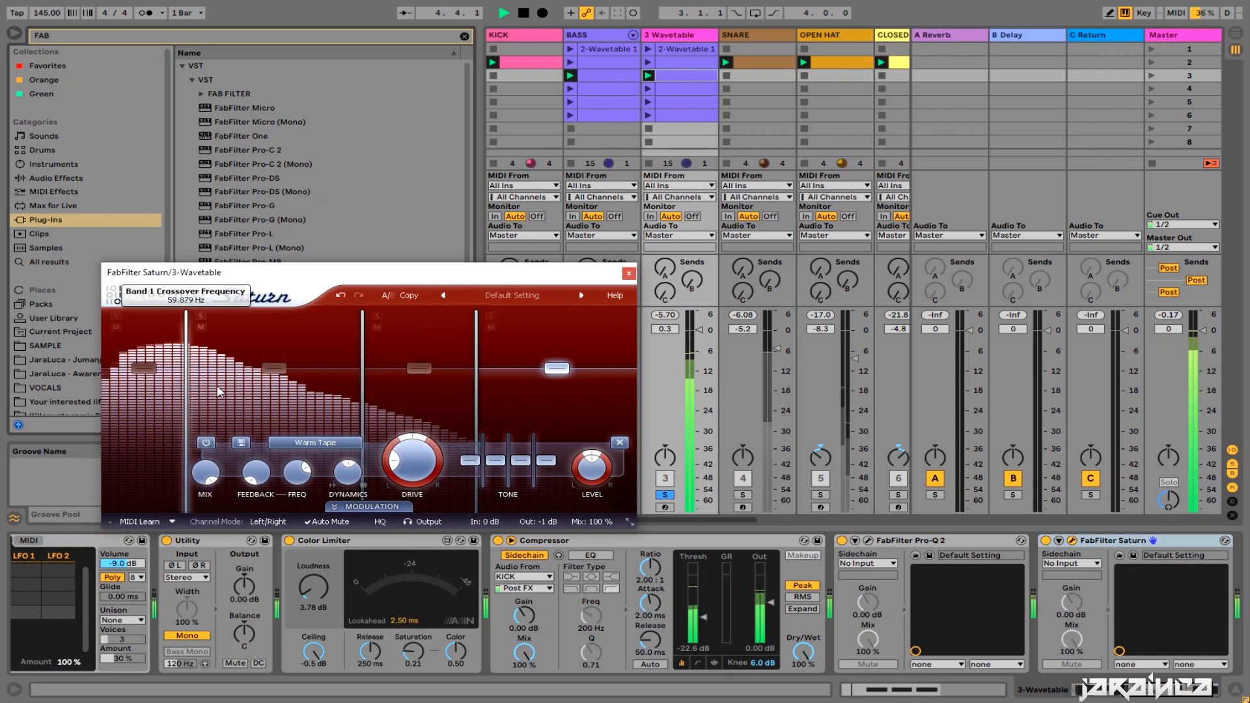
{"action": "left_click_drag", "start_coordinate": [363, 391], "coordinate": [307, 393]}
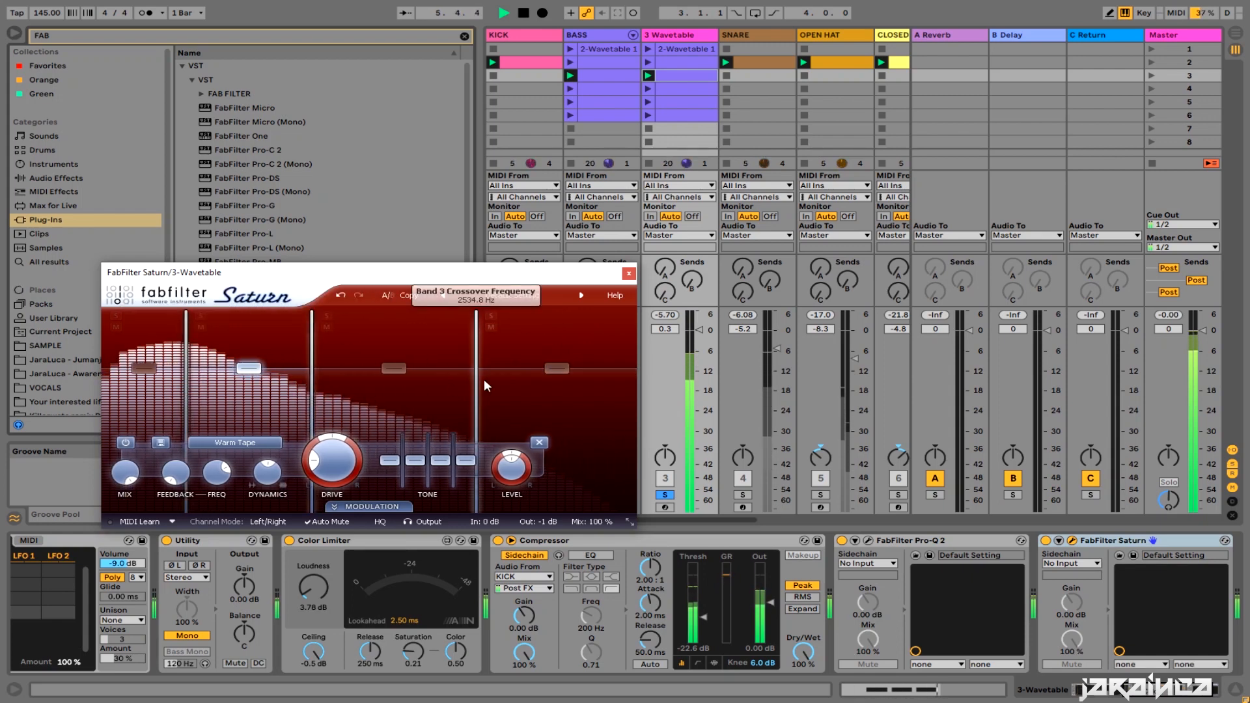
{"action": "left_click_drag", "start_coordinate": [478, 385], "coordinate": [422, 390]}
{"action": "left_click", "coordinate": [529, 330]}
{"action": "left_click", "coordinate": [532, 319]}
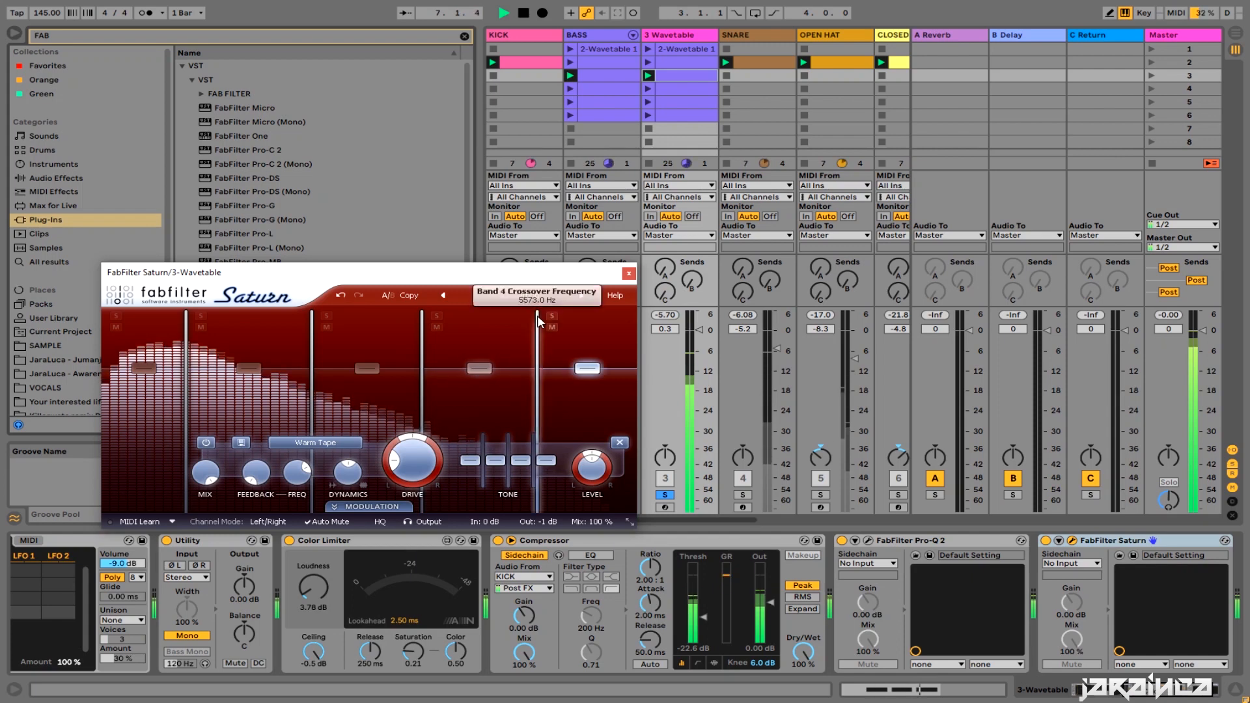
- Lower all four Saturn crossovers, setting the second to about 214.84 Hz, and close the Saturn window
{"action": "left_click_drag", "start_coordinate": [199, 398], "coordinate": [164, 409]}
{"action": "left_click_drag", "start_coordinate": [304, 407], "coordinate": [277, 407]}
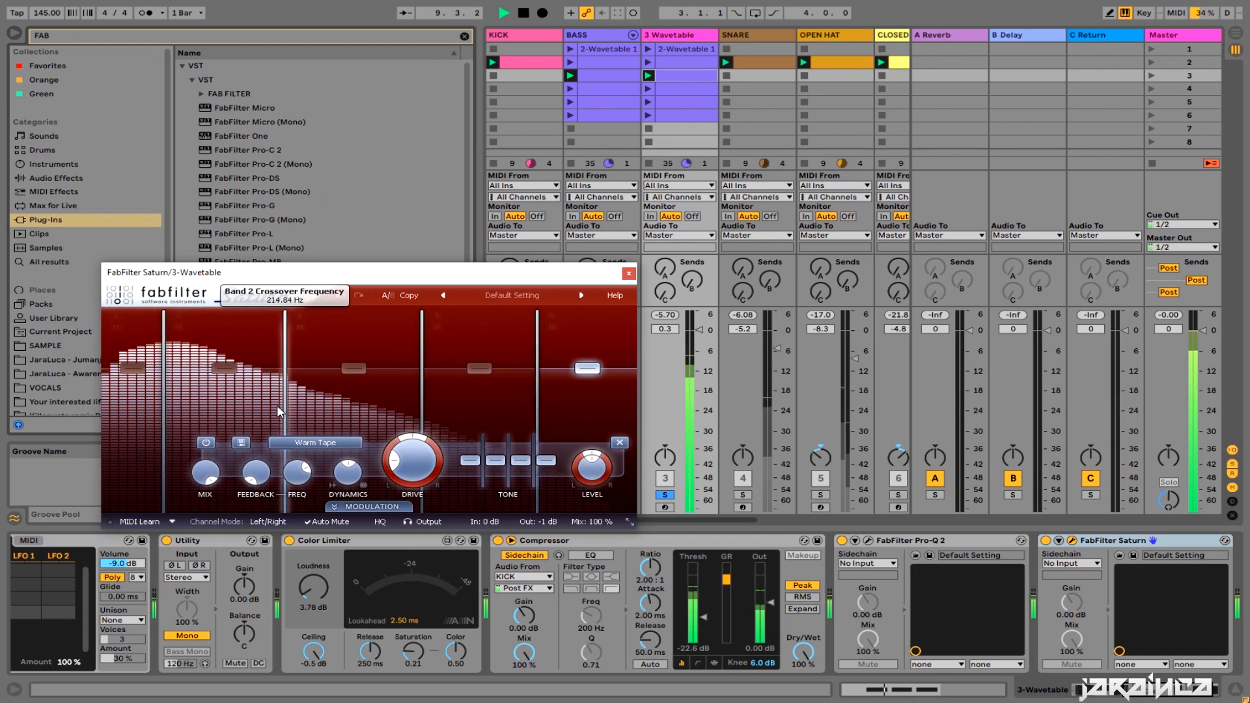
{"action": "left_click_drag", "start_coordinate": [418, 407], "coordinate": [391, 408]}
{"action": "left_click_drag", "start_coordinate": [538, 404], "coordinate": [506, 407]}
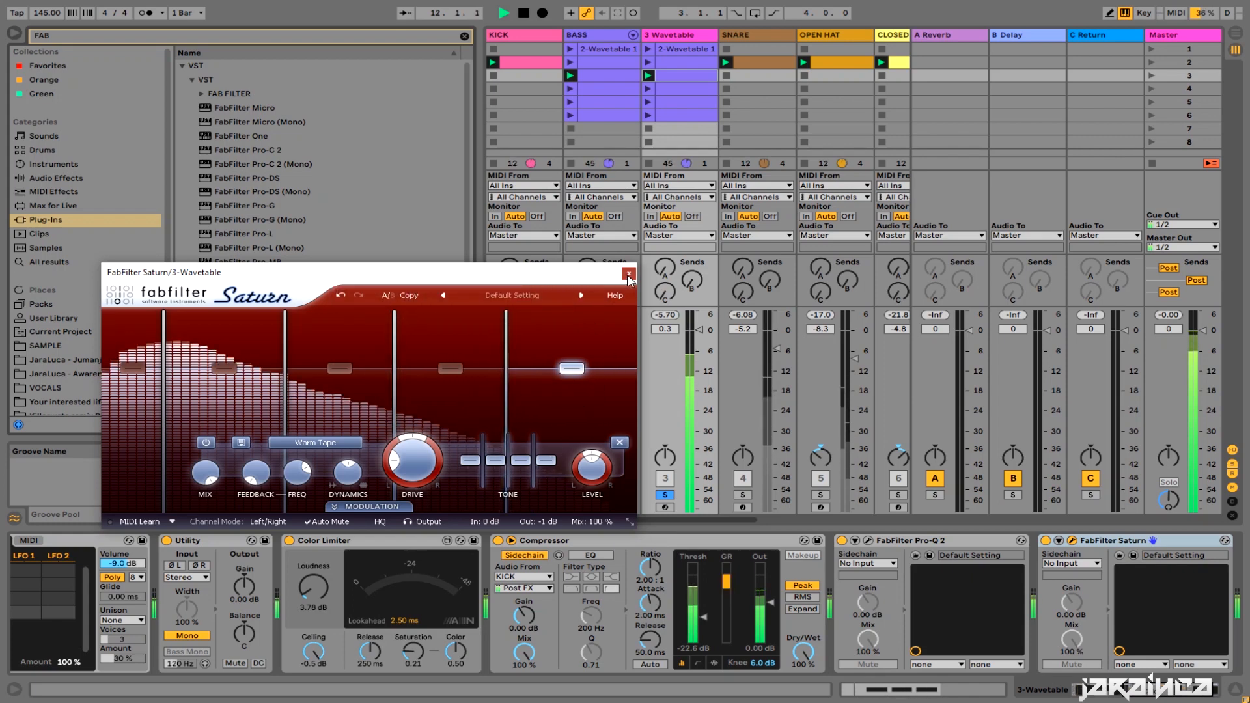
{"action": "left_click", "coordinate": [629, 274]}
- Unsolo 3 Wavetable, deactivate the BASS track, and set the 9 Wavetable track's volume to -12.5 dB while the mix plays
{"action": "left_click", "coordinate": [587, 478]}
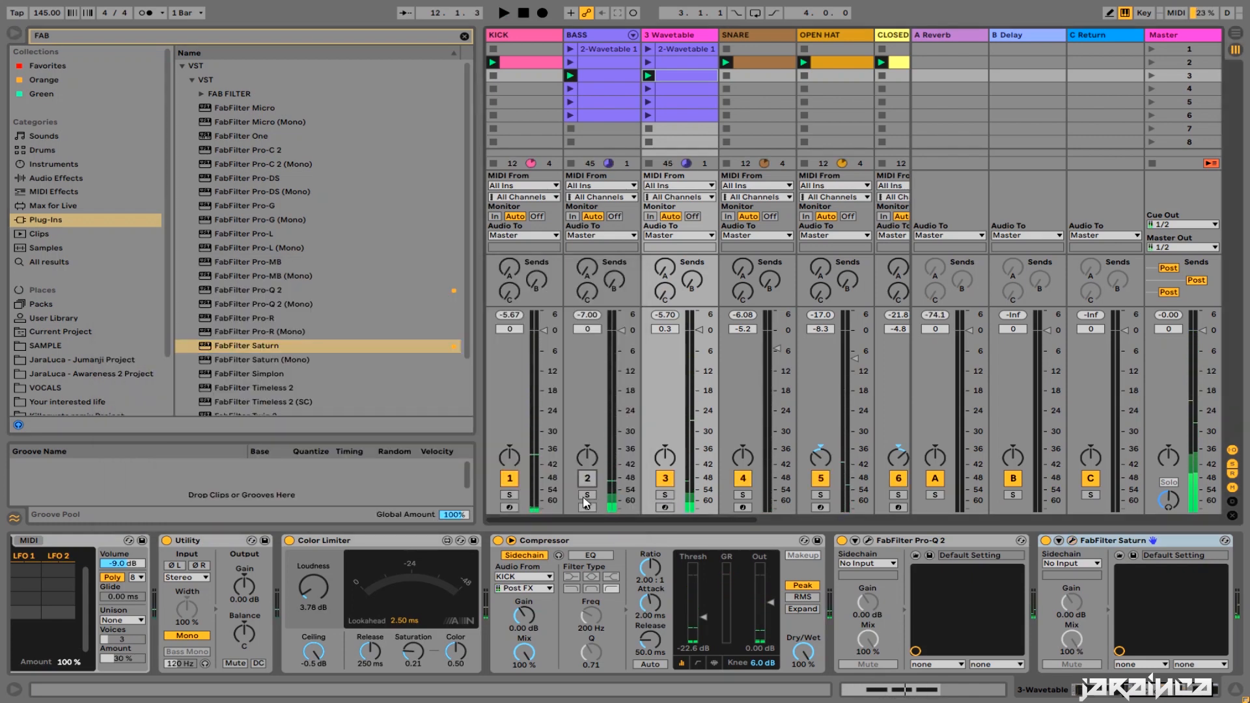
{"action": "key", "text": "space"}
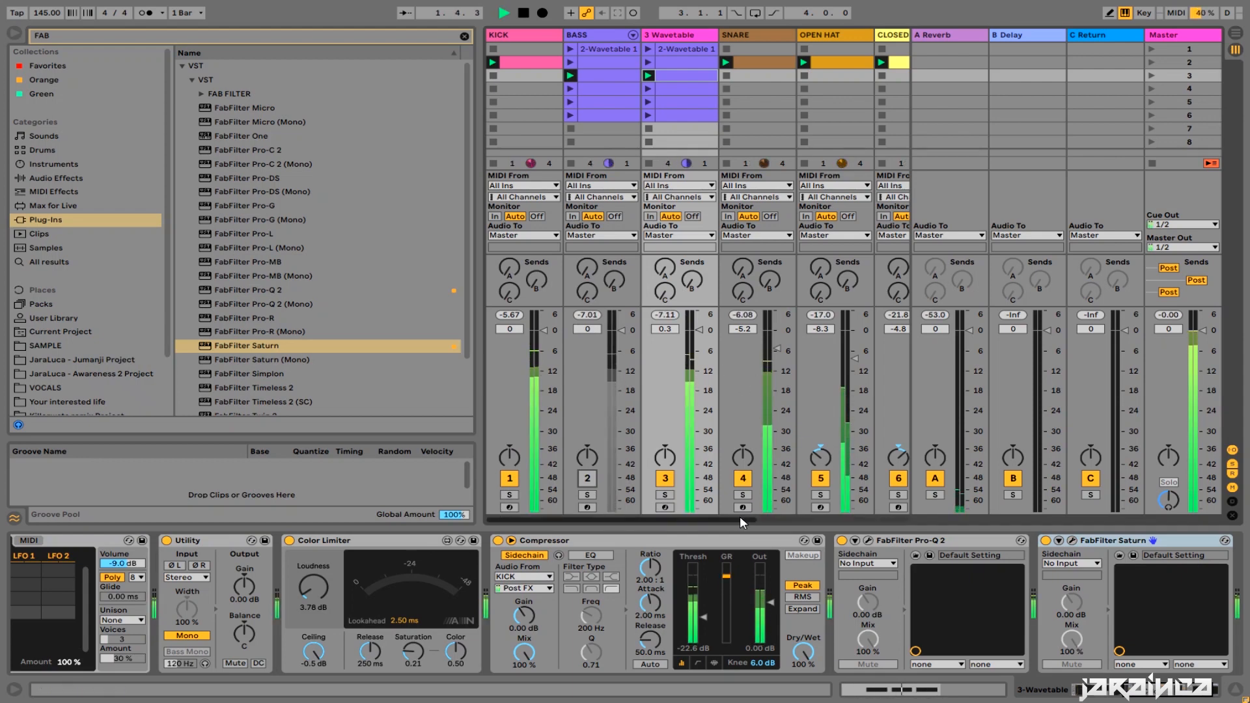
{"action": "left_click_drag", "start_coordinate": [740, 520], "coordinate": [900, 535]}
{"action": "mouse_move", "coordinate": [756, 391]}
{"action": "left_mouse_down"}
{"action": "mouse_move", "coordinate": [756, 362]}
{"action": "mouse_move", "coordinate": [756, 373]}
{"action": "left_mouse_up"}
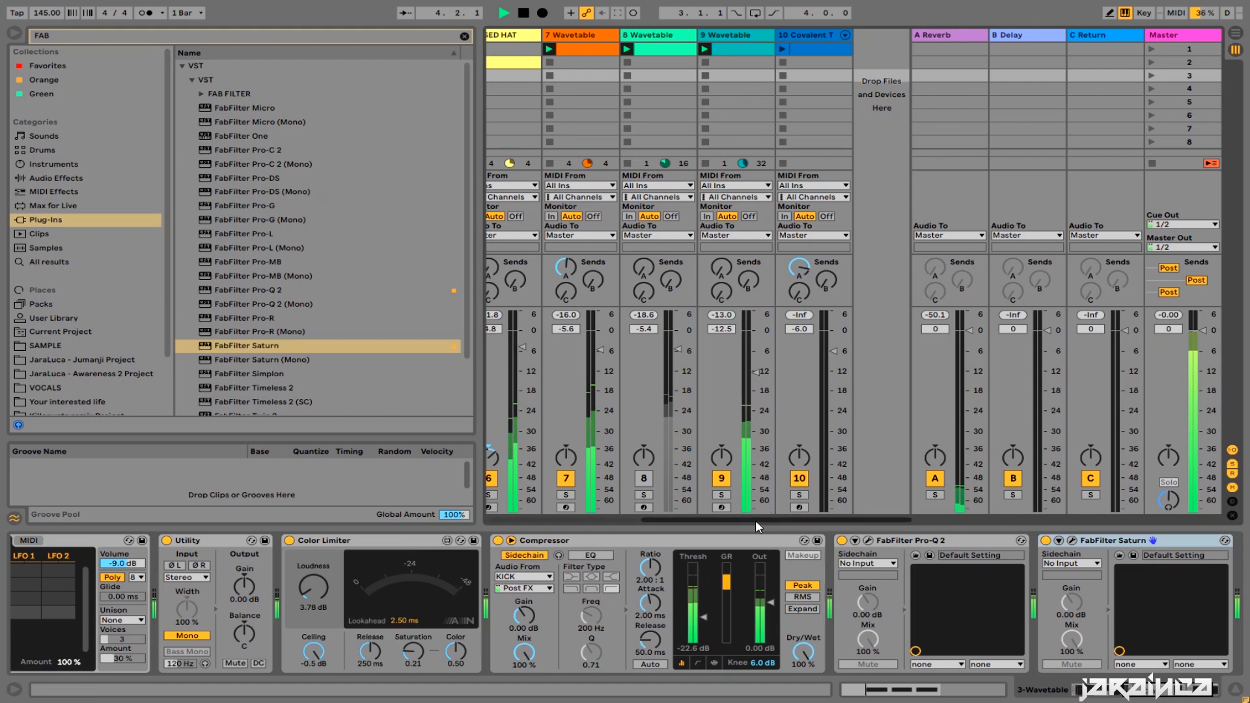
{"action": "left_click_drag", "start_coordinate": [755, 521], "coordinate": [748, 512]}
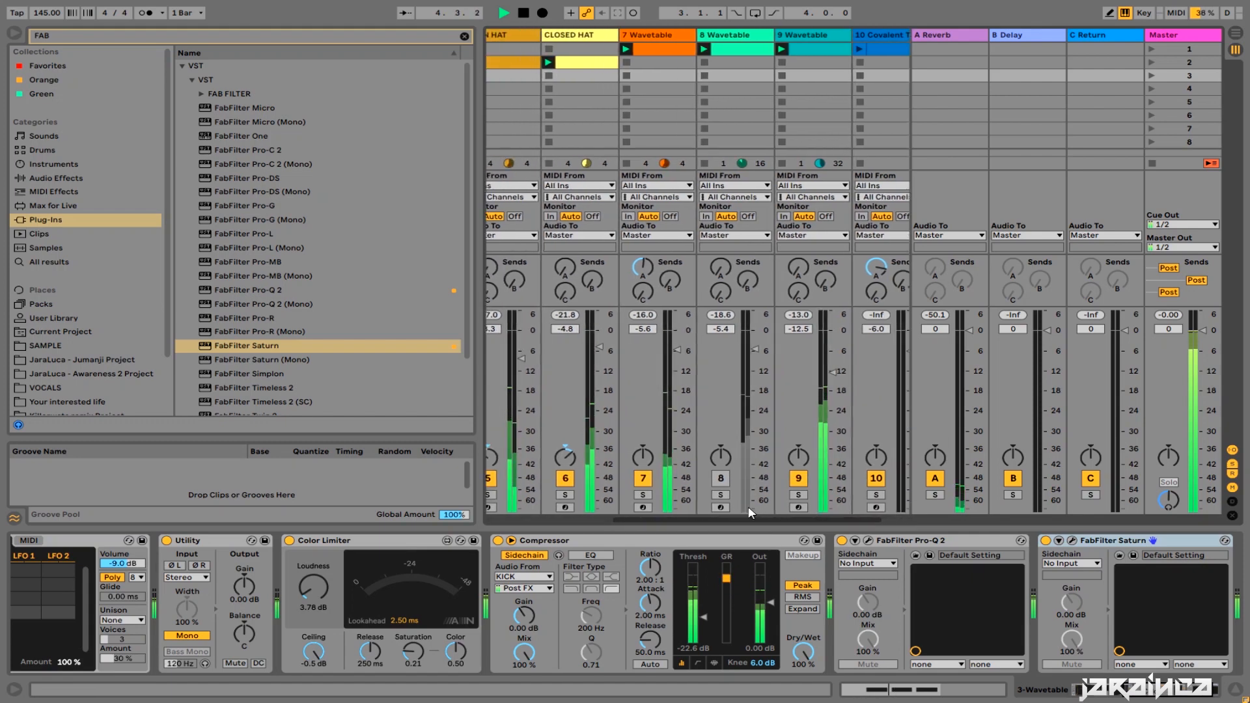
- Hide the browser, then activate the 8 Wavetable track at -9.0 dB and deactivate 9 Wavetable while the mix plays
{"action": "left_click", "coordinate": [13, 33]}
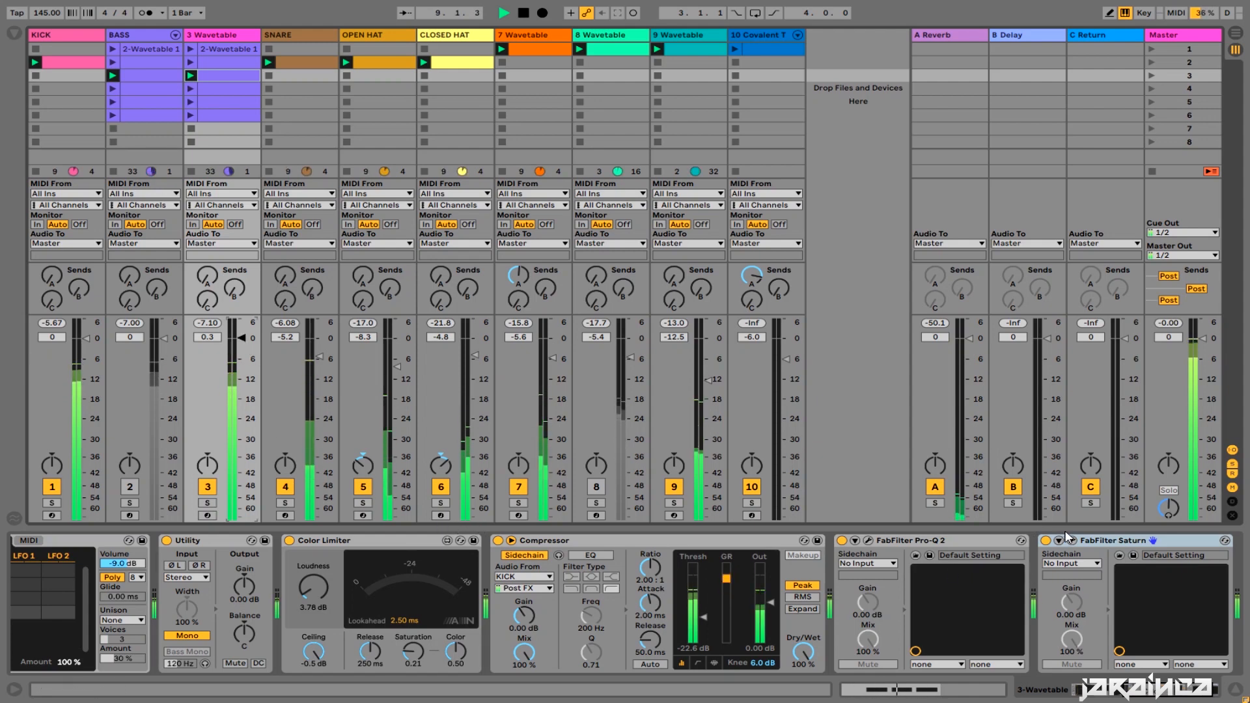
{"action": "left_click_drag", "start_coordinate": [1177, 692], "coordinate": [1121, 692]}
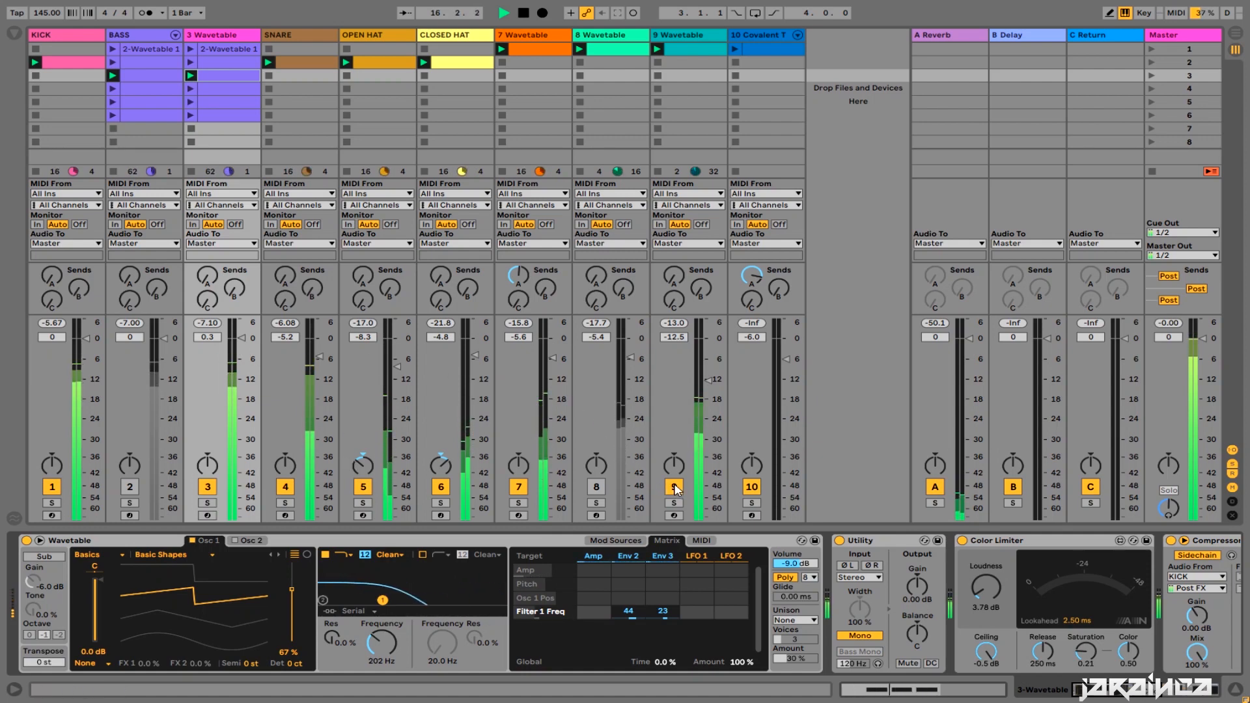
{"action": "left_click", "coordinate": [596, 486]}
{"action": "left_click", "coordinate": [675, 487]}
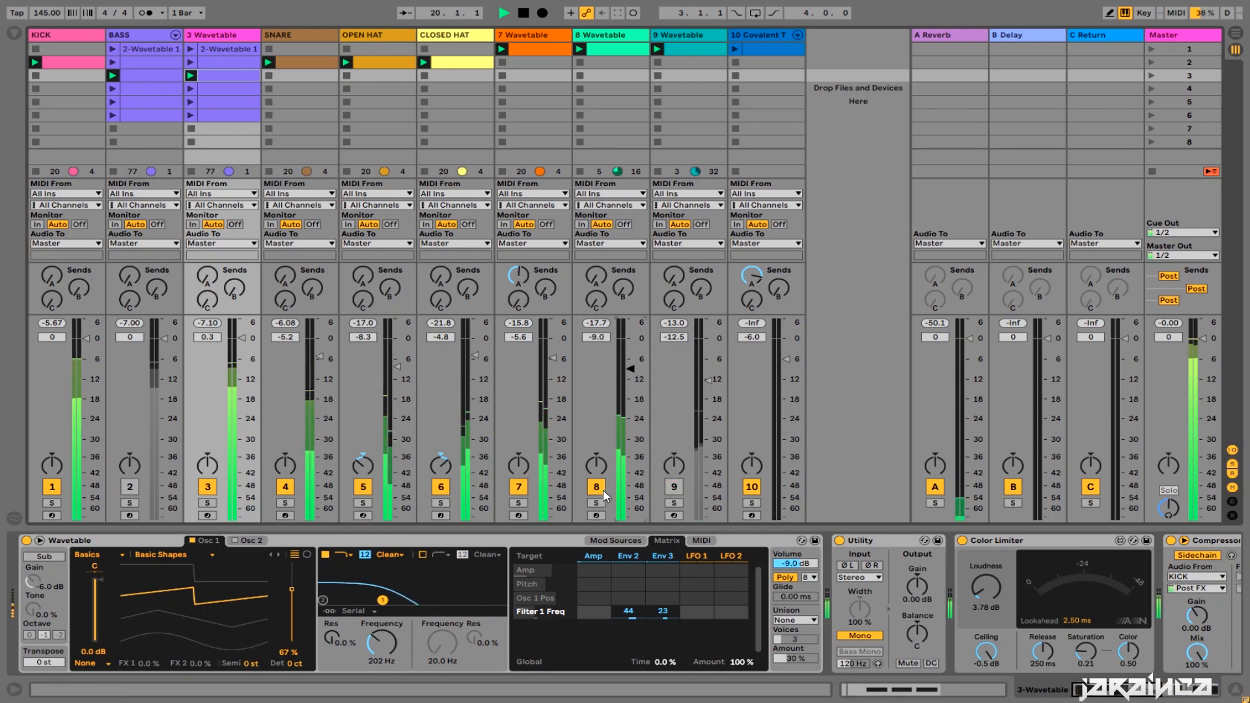
{"action": "key", "text": "space"}
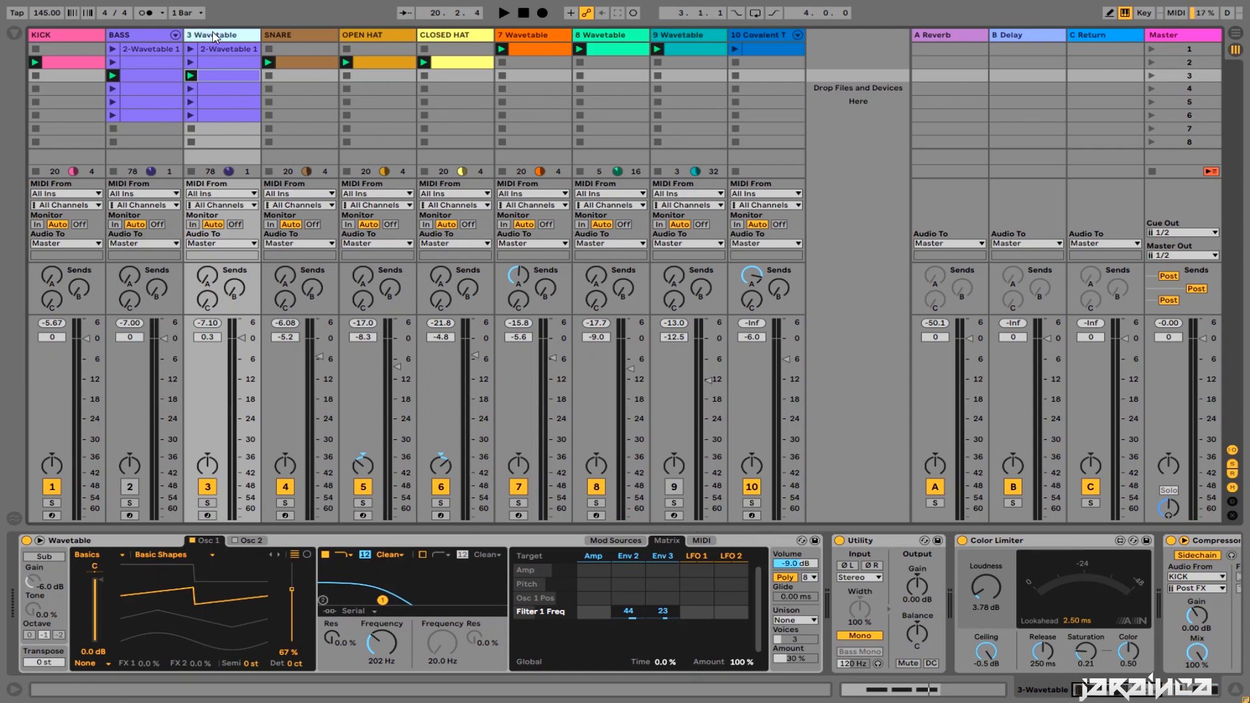
- Delete the Utility device from the 3 Wavetable track's device chain
{"action": "right_click", "coordinate": [218, 34]}
{"action": "left_click", "coordinate": [863, 428]}
{"action": "left_click_drag", "start_coordinate": [1132, 690], "coordinate": [1217, 690]}
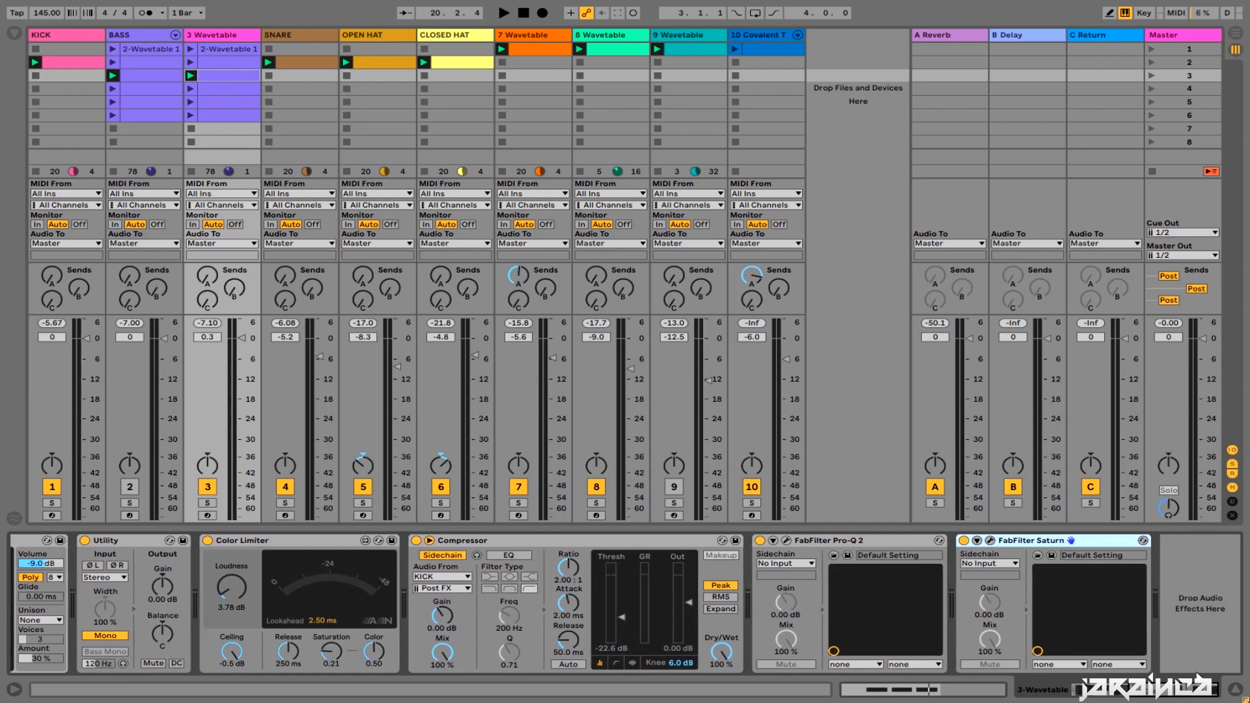
{"action": "left_click", "coordinate": [106, 544]}
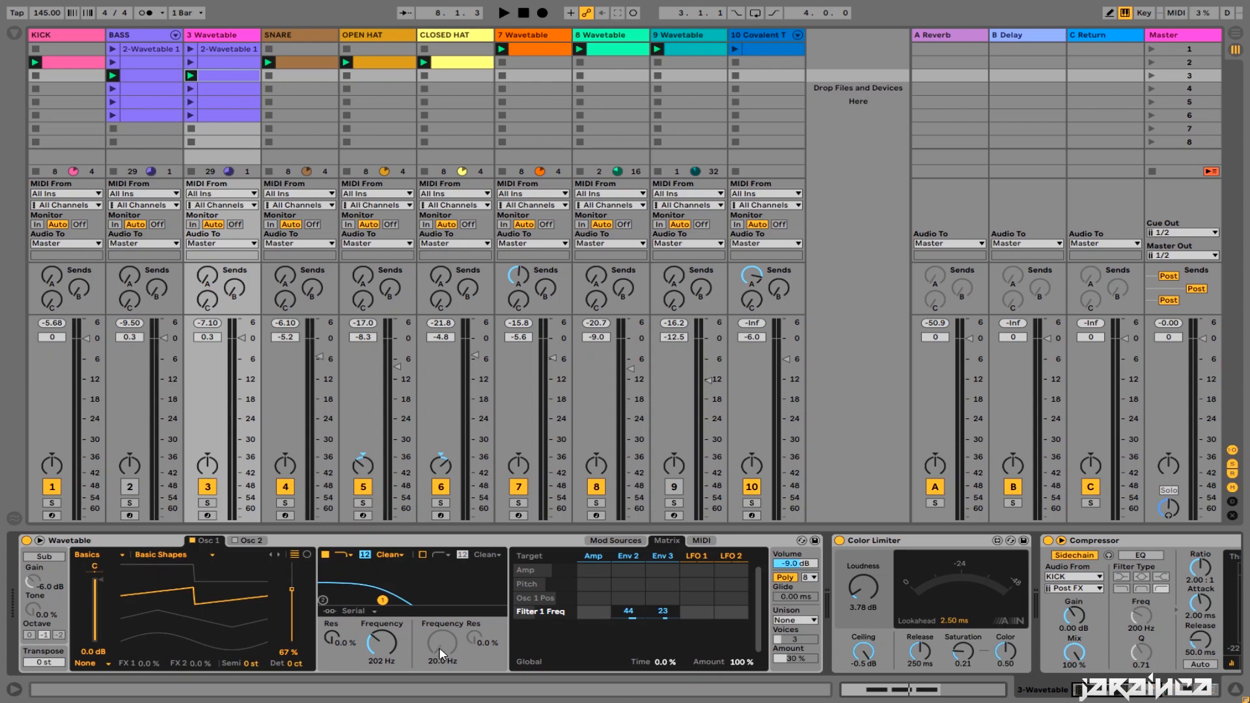
- Solo the 3 Wavetable track and view the notes of its clips in scenes 5 and 6
{"action": "left_click", "coordinate": [207, 504]}
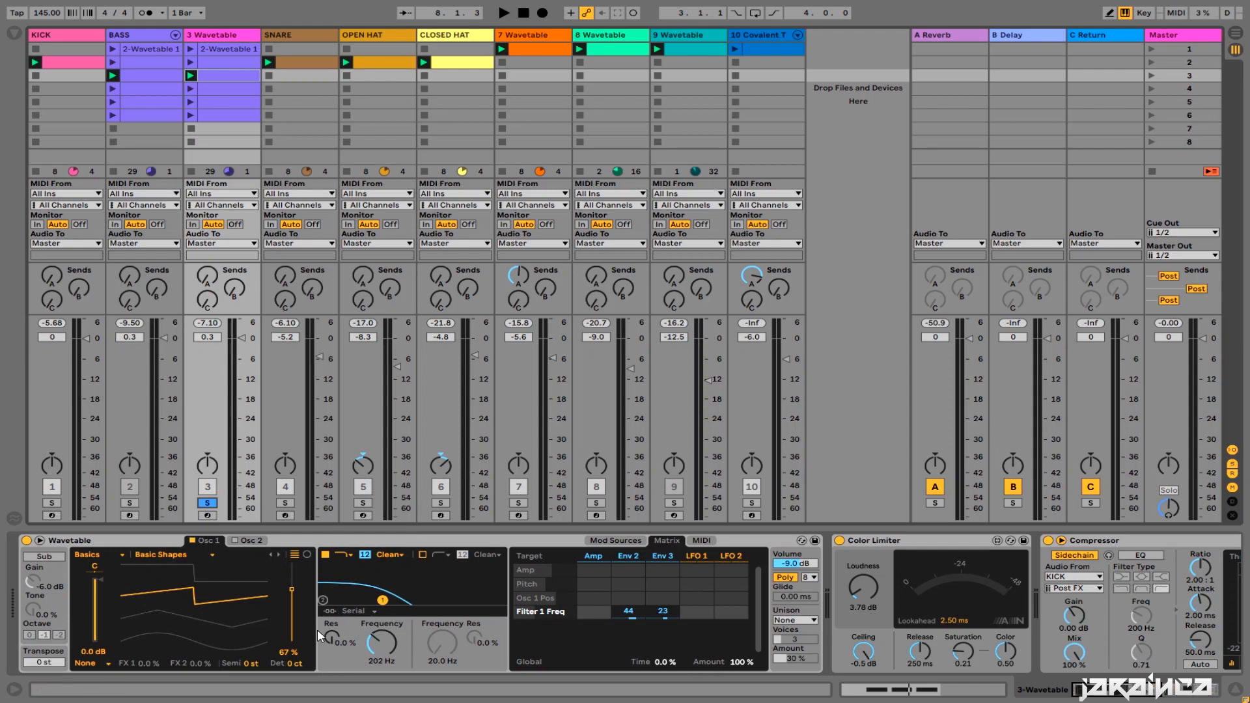
{"action": "double_click", "coordinate": [230, 104]}
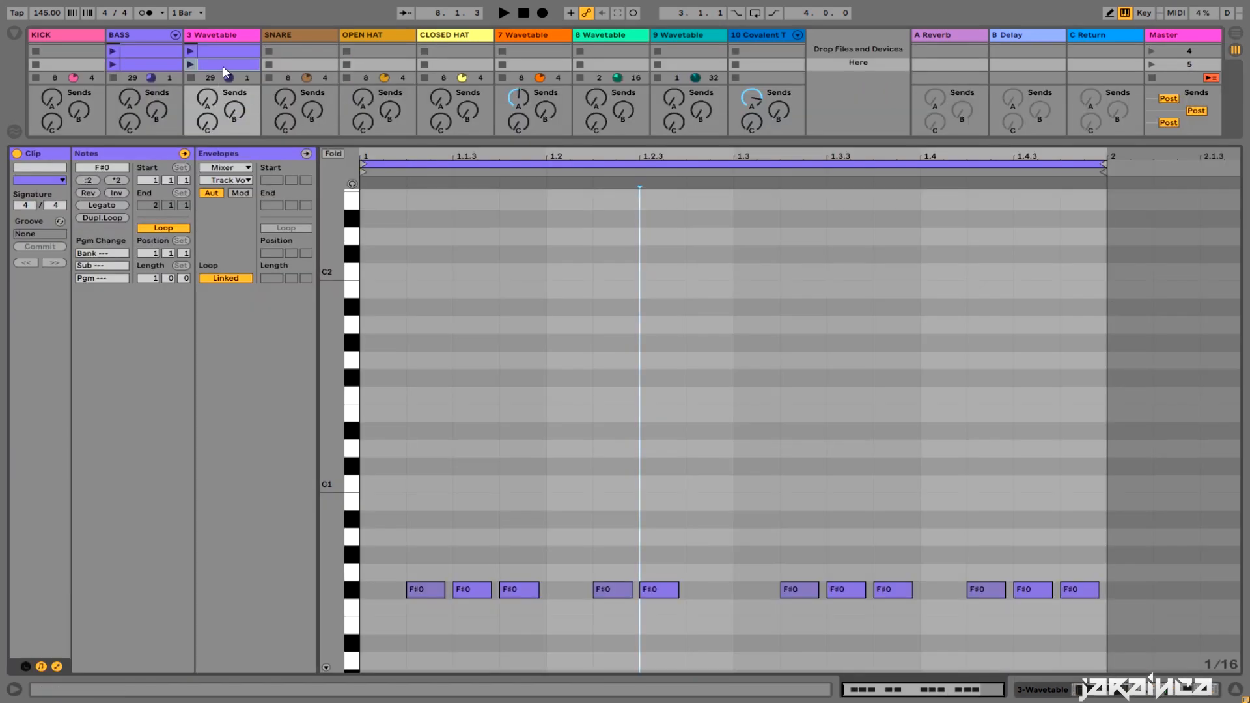
{"action": "key", "text": "ctrl+alt+l"}
{"action": "double_click", "coordinate": [228, 114]}
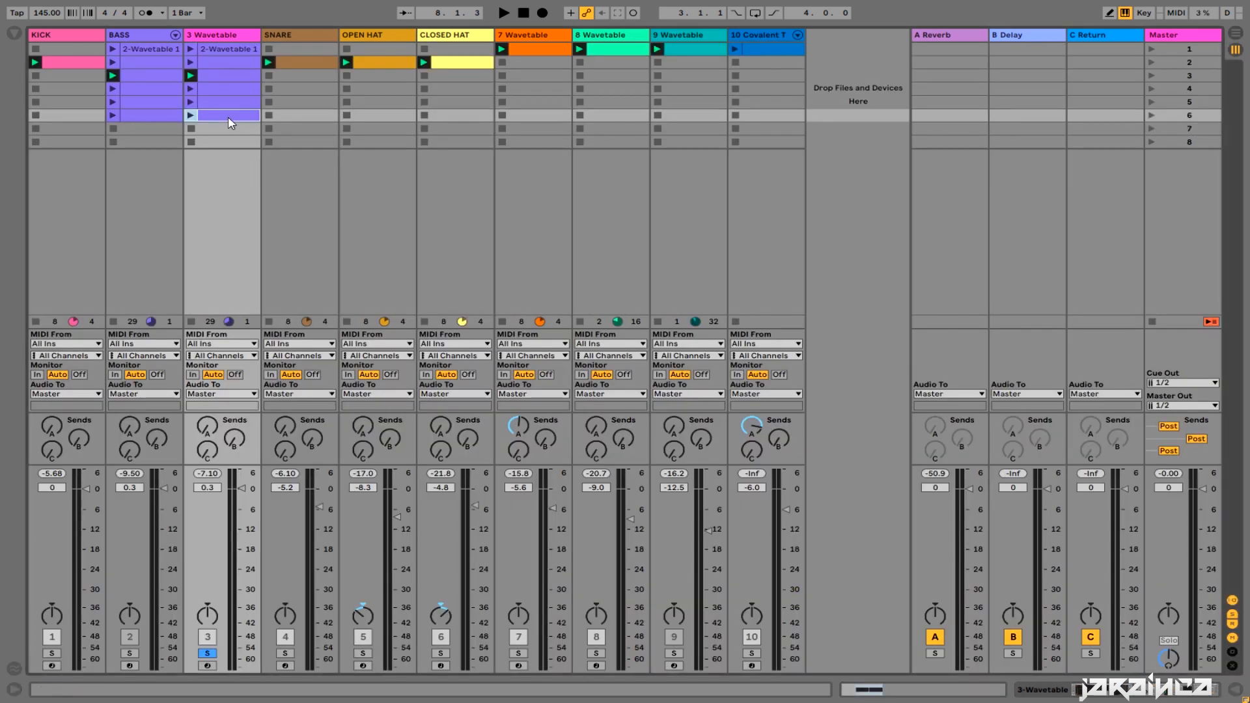
{"action": "key", "text": "ctrl+alt+l"}
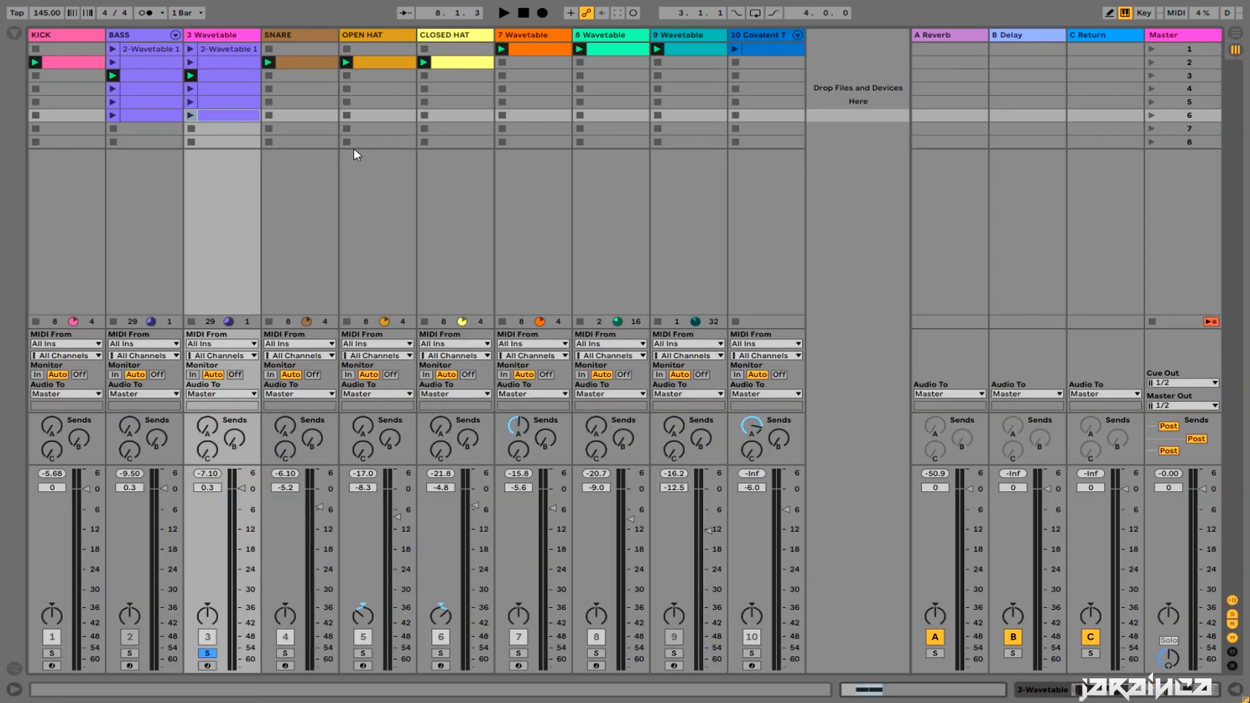
- Solo the KICK along with 3 Wavetable and audition the scene 6 bass clip while viewing its notes
{"action": "left_click", "coordinate": [129, 654]}
{"action": "left_click", "coordinate": [53, 653]}
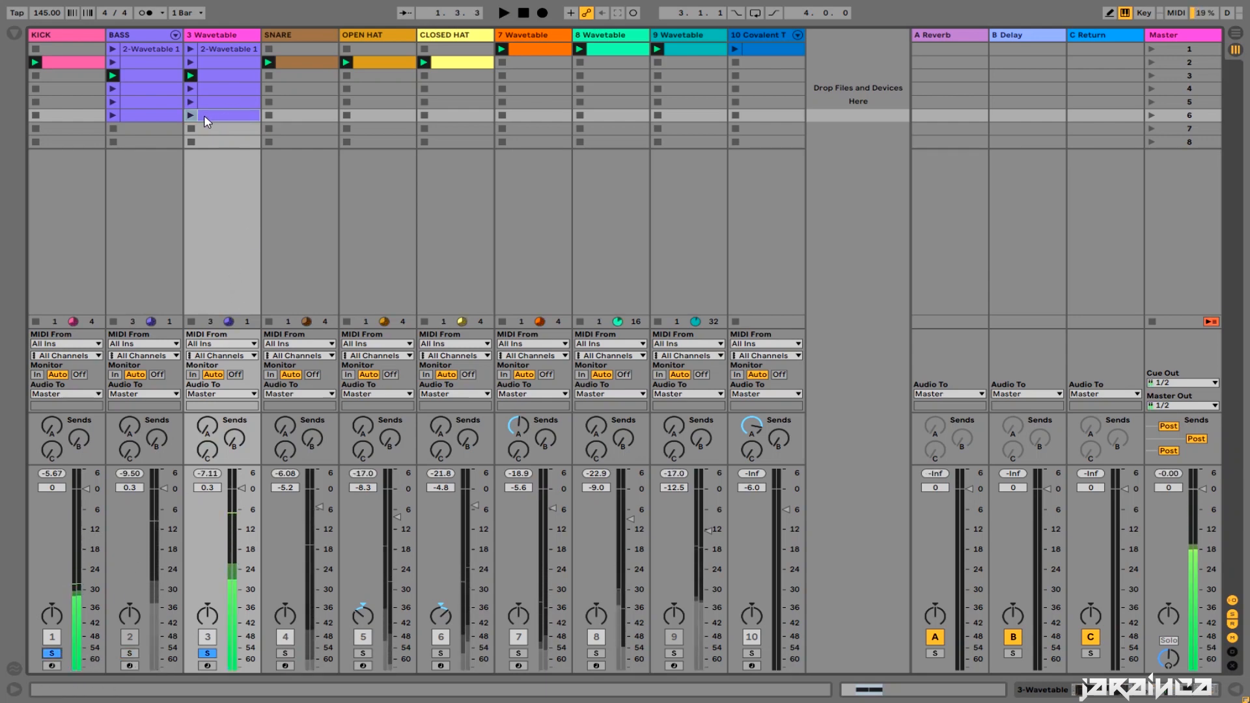
{"action": "double_click", "coordinate": [222, 116]}
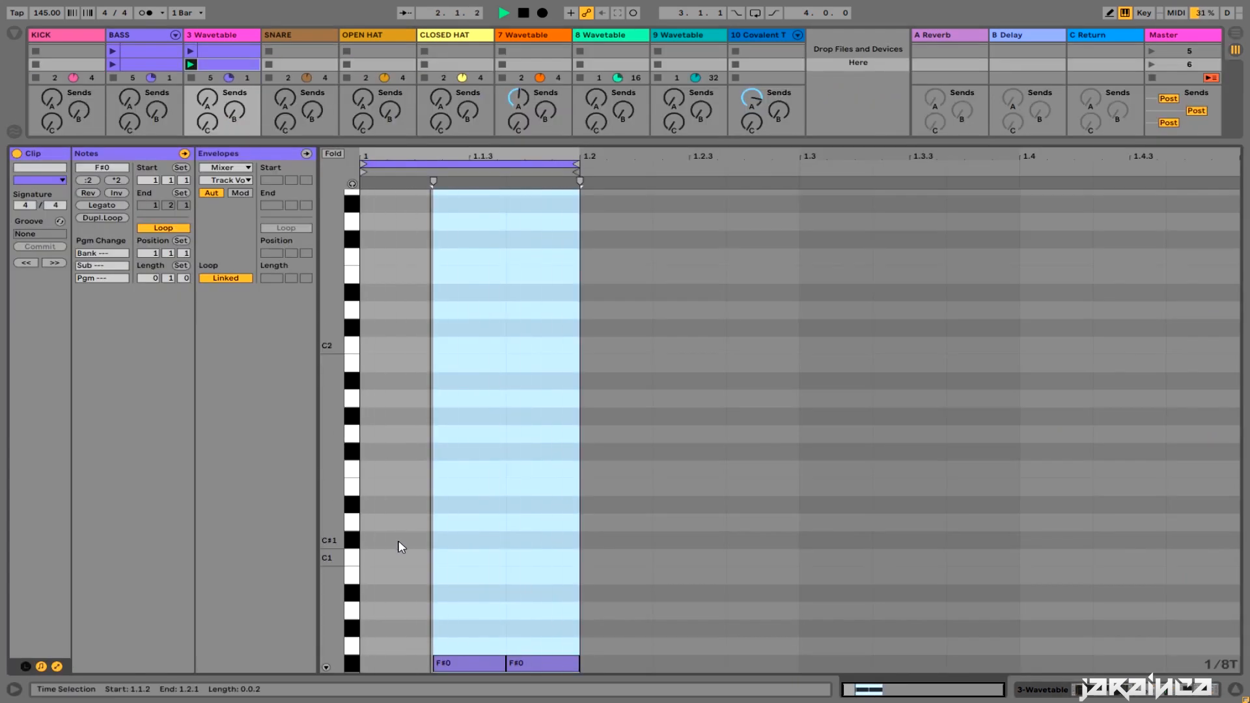
{"action": "double_click", "coordinate": [269, 142]}
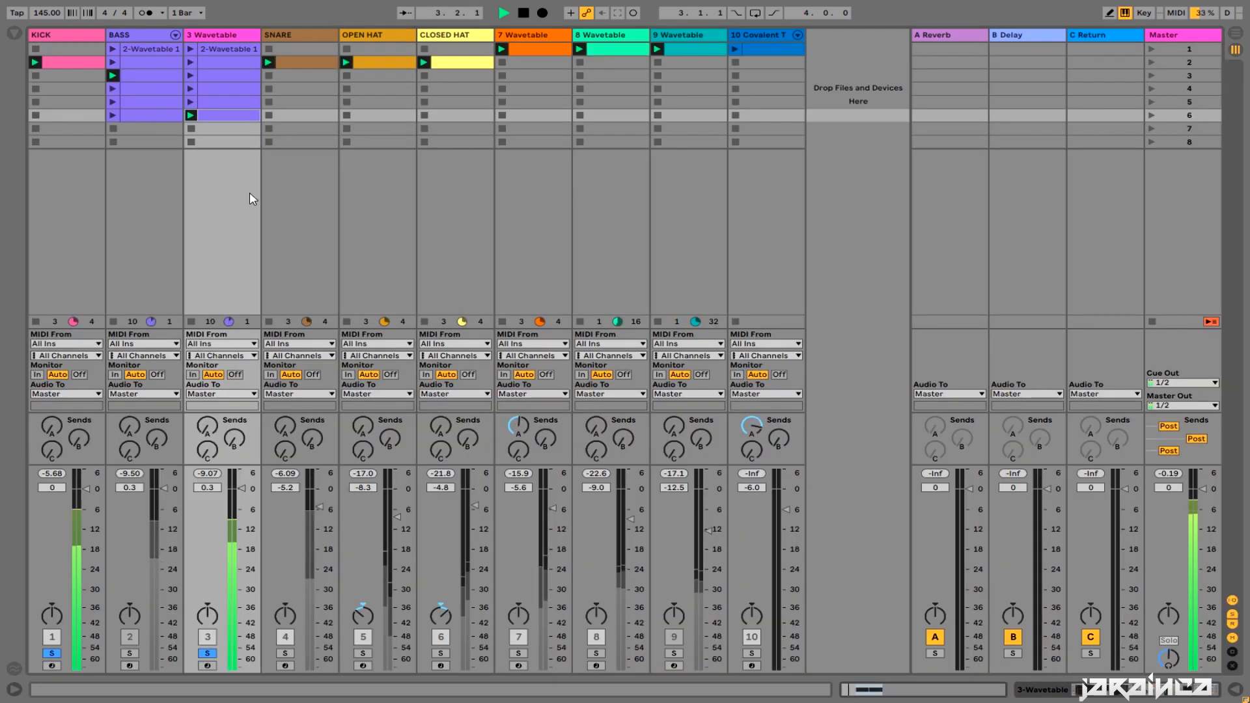
{"action": "key", "text": "space"}
- Launch 3 Wavetable's scene 4 clip after viewing its notes, and show the track's device chain
{"action": "left_click", "coordinate": [212, 103]}
{"action": "double_click", "coordinate": [212, 90]}
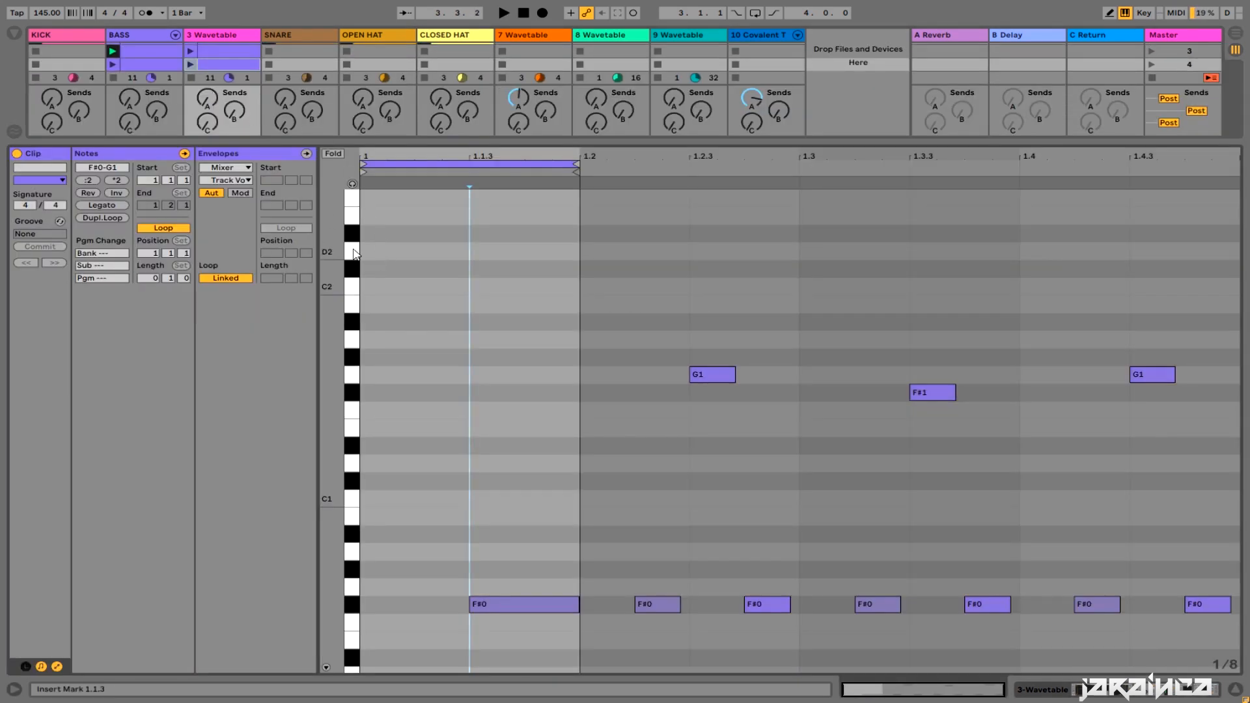
{"action": "left_click", "coordinate": [190, 64]}
{"action": "double_click", "coordinate": [241, 38]}
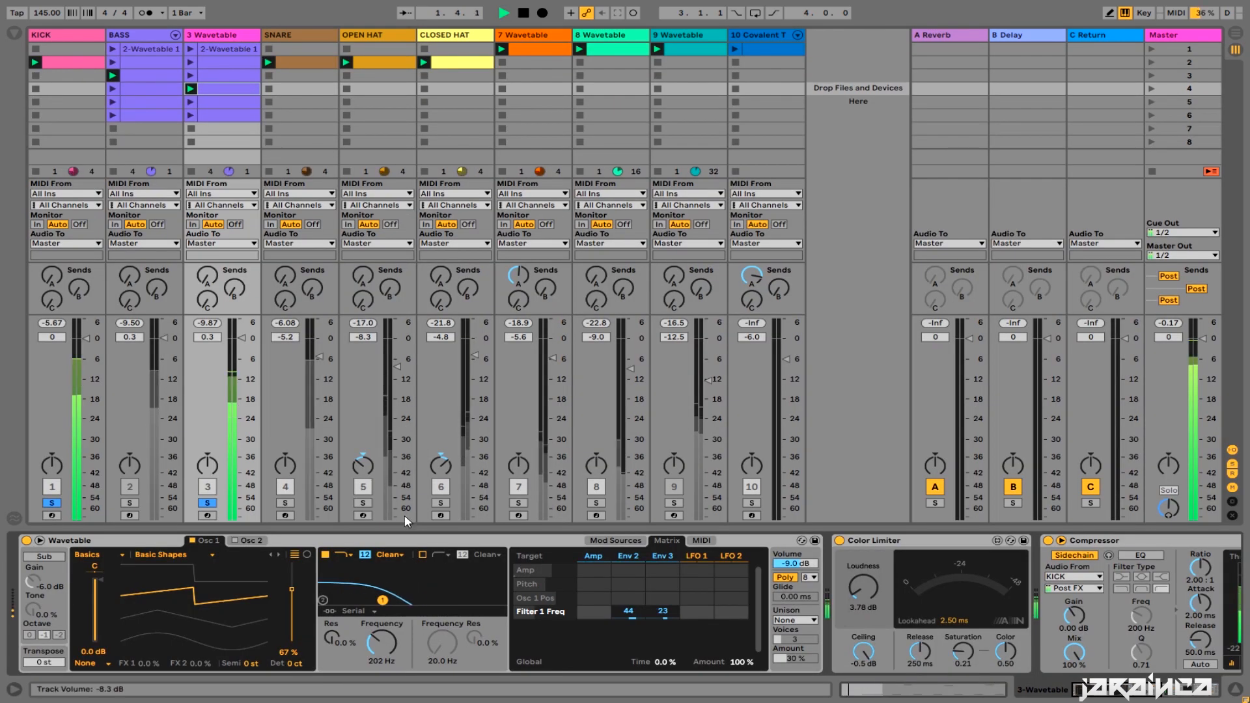
{"action": "key", "text": "space"}
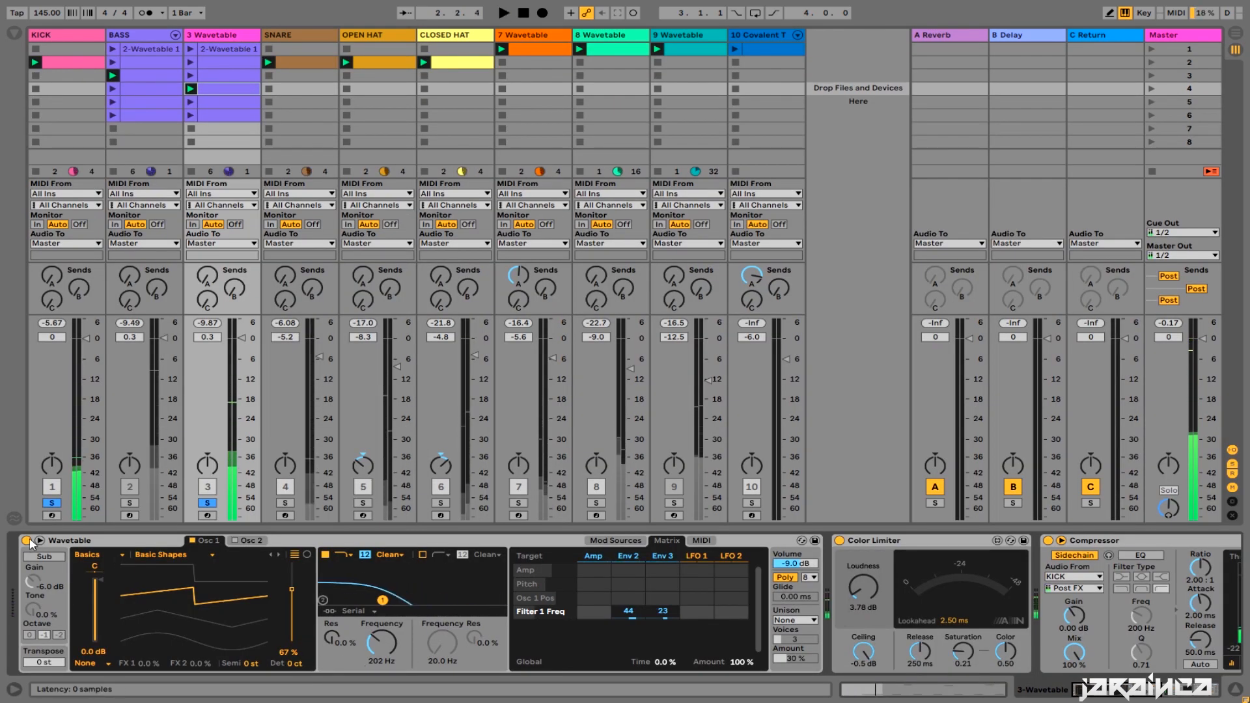
- Set the decay of Wavetable's Amp envelope on the 3 Wavetable track to 734 ms during playback
{"action": "left_click", "coordinate": [294, 555]}
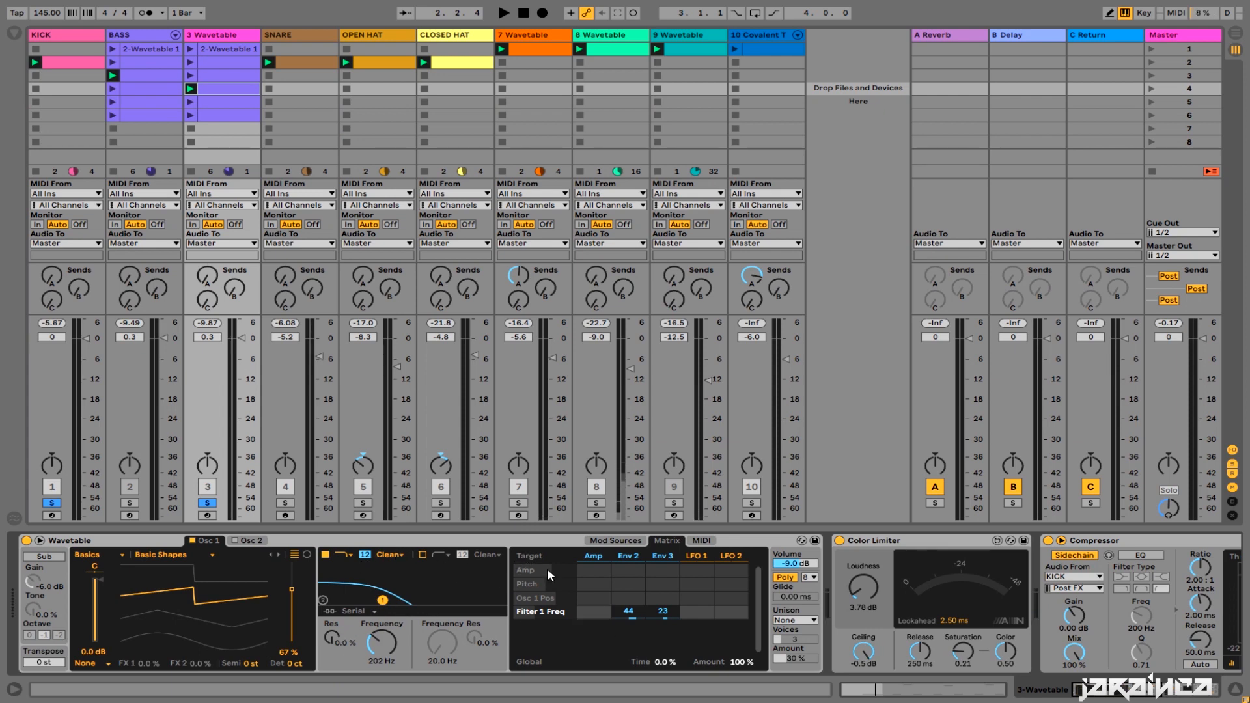
{"action": "left_click", "coordinate": [595, 557]}
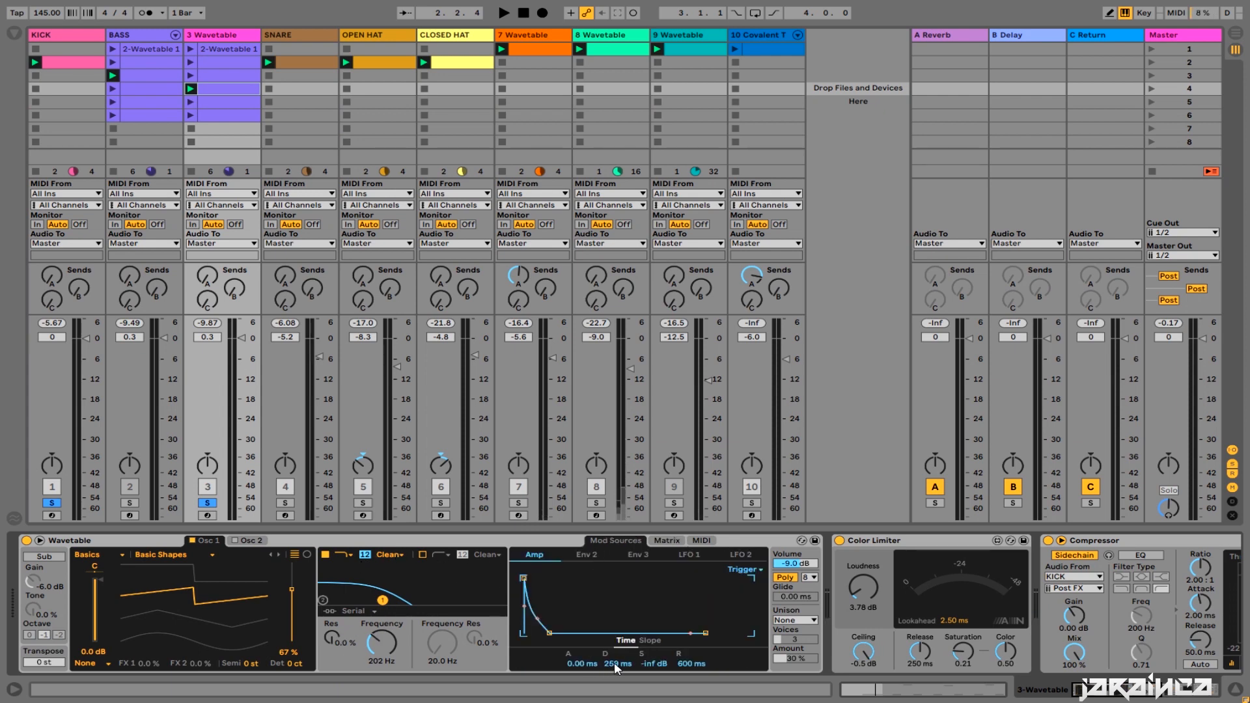
{"action": "left_click_drag", "start_coordinate": [616, 663], "coordinate": [616, 656]}
{"action": "key", "text": "space"}
{"action": "left_click_drag", "start_coordinate": [617, 663], "coordinate": [618, 648]}
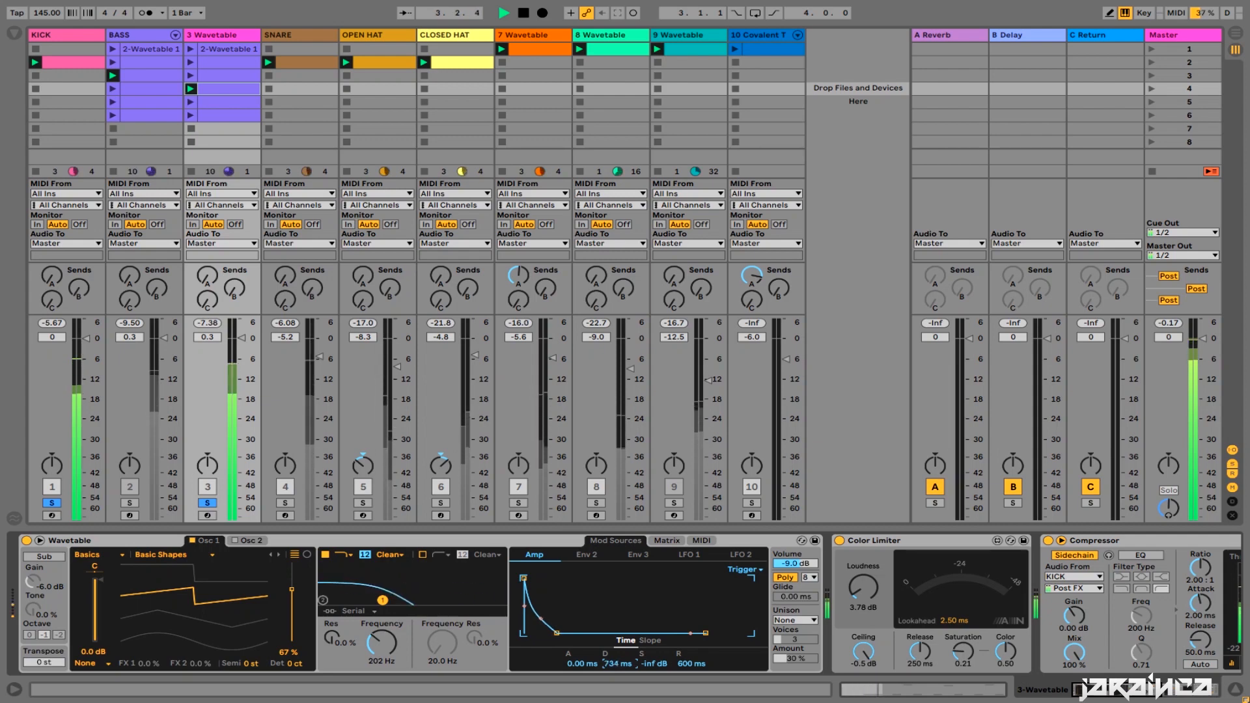
- Add the SNARE, OPEN HAT, CLOSED HAT and 7 Wavetable tracks to the solo, and set 7 Wavetable's volume to -4.8 dB
{"action": "left_click", "coordinate": [290, 502]}
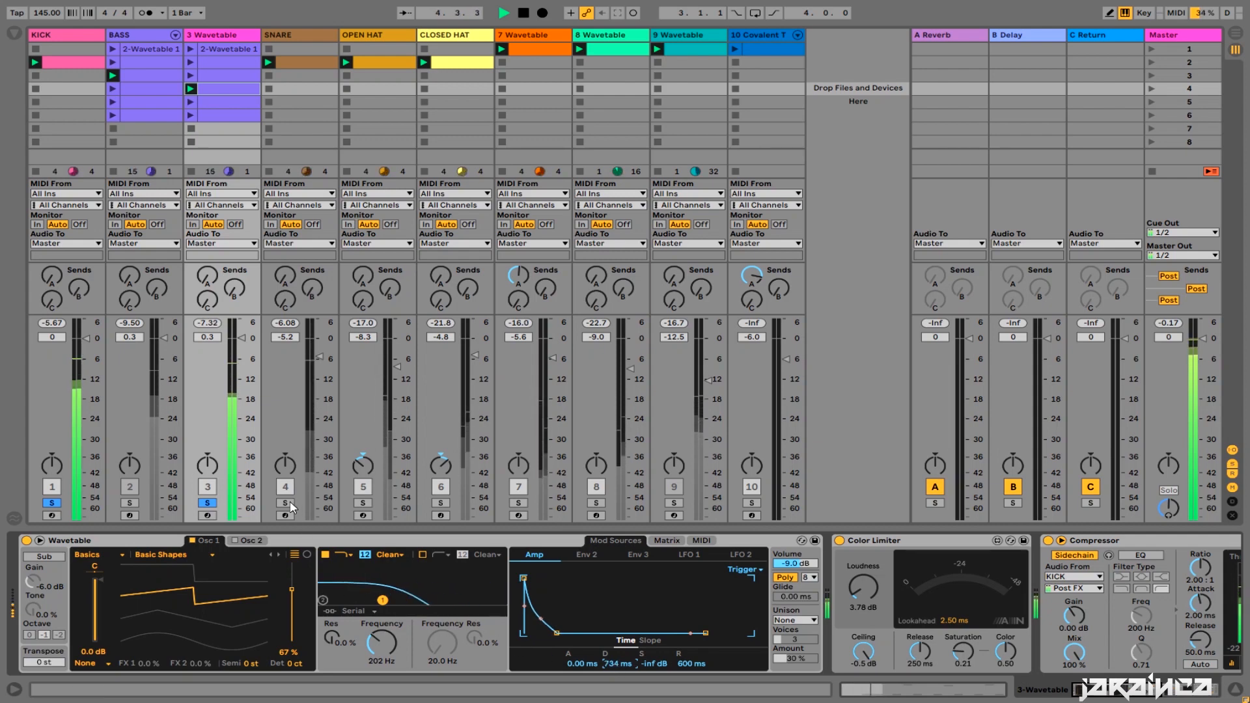
{"action": "left_click", "coordinate": [363, 503]}
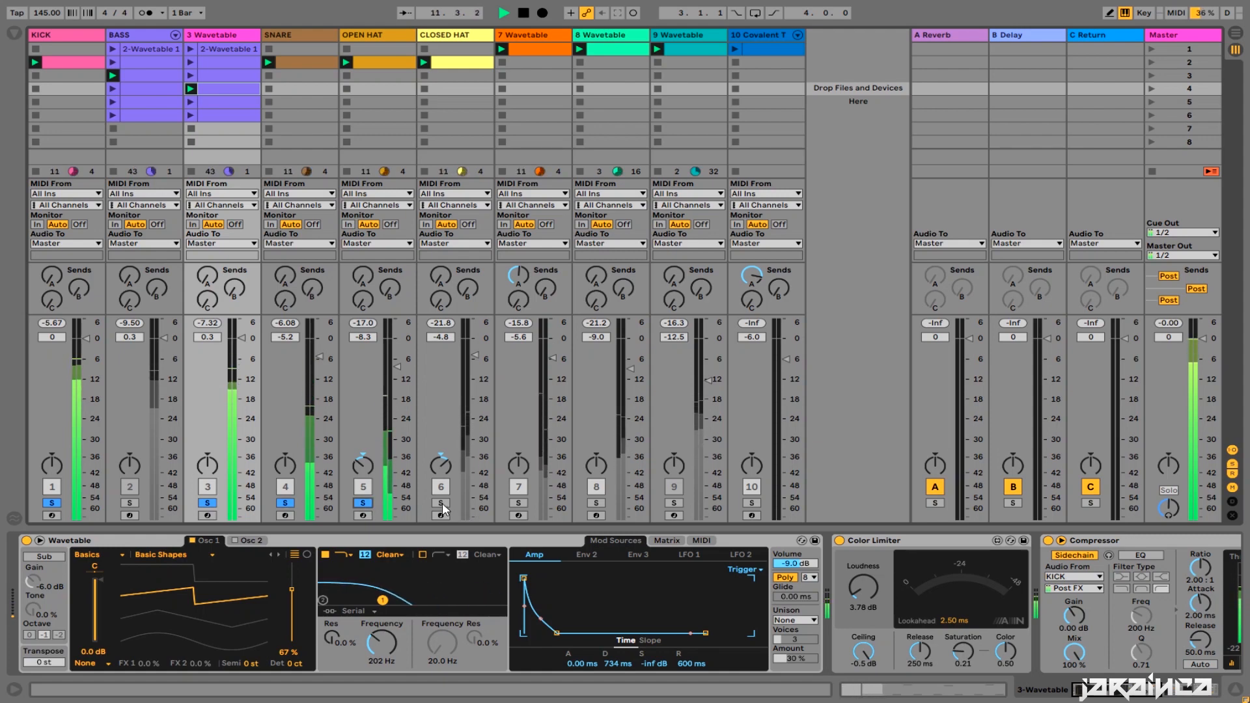
{"action": "left_click", "coordinate": [441, 503]}
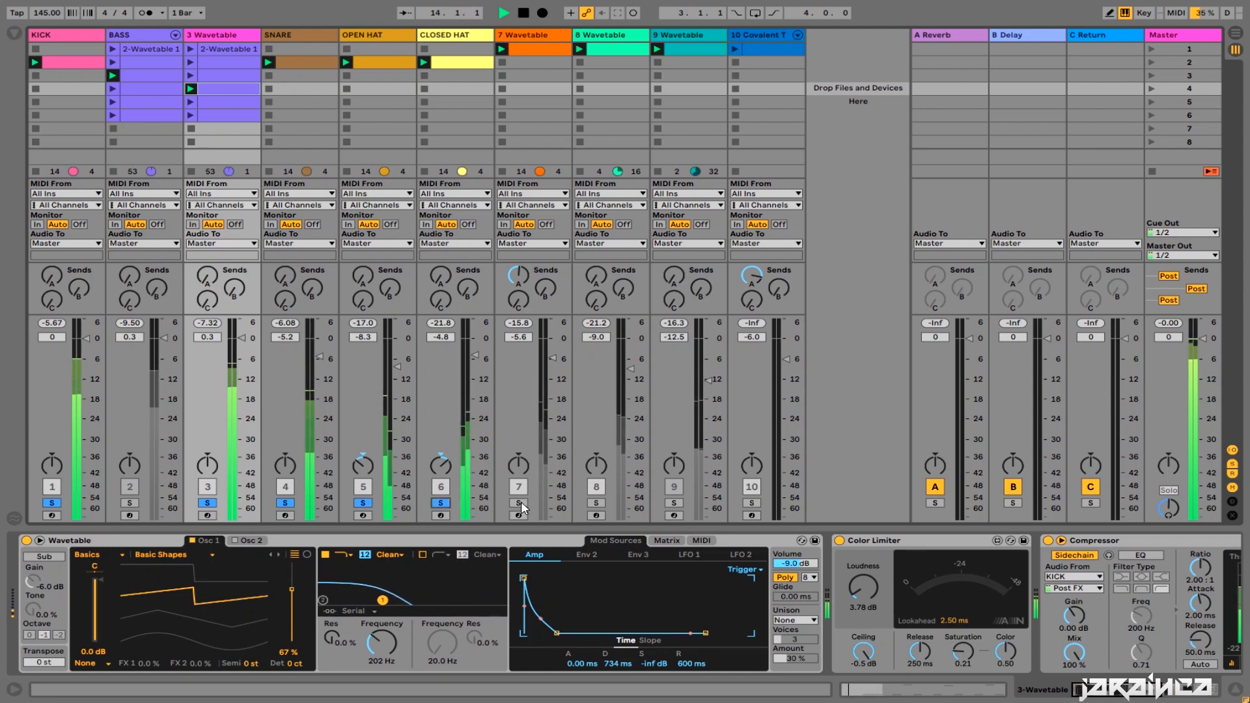
{"action": "left_click", "coordinate": [519, 503]}
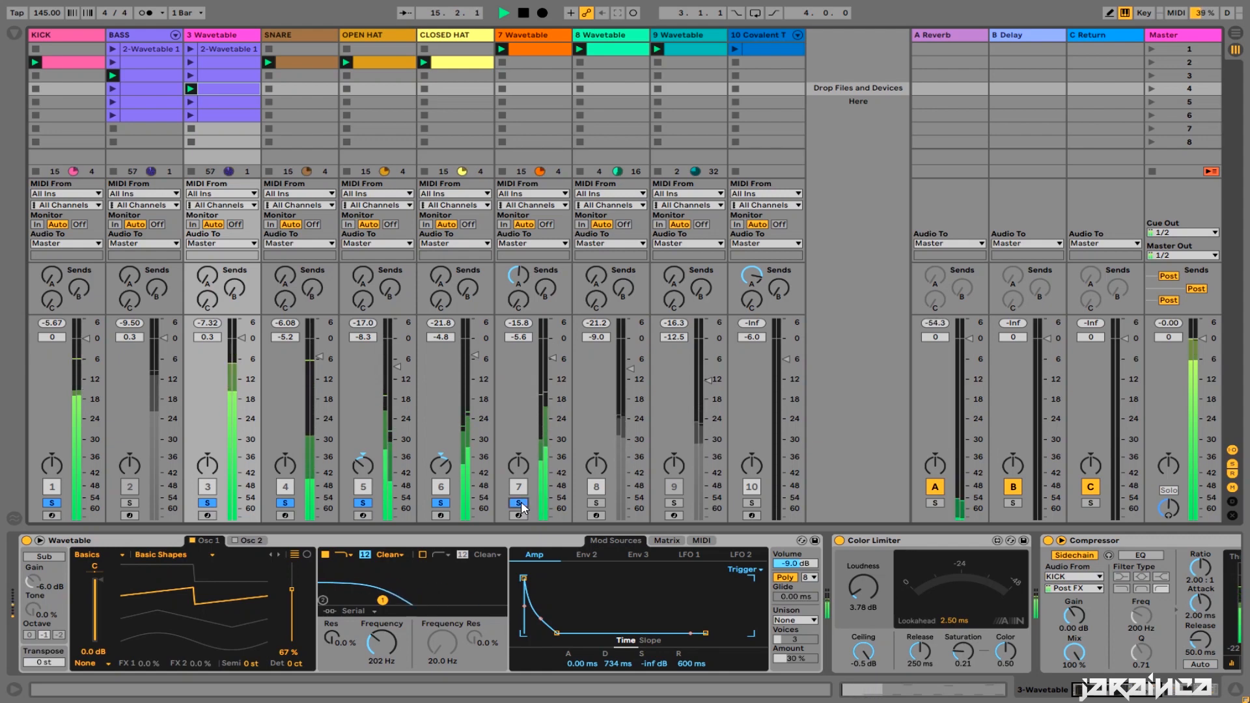
{"action": "left_click_drag", "start_coordinate": [550, 359], "coordinate": [553, 355]}
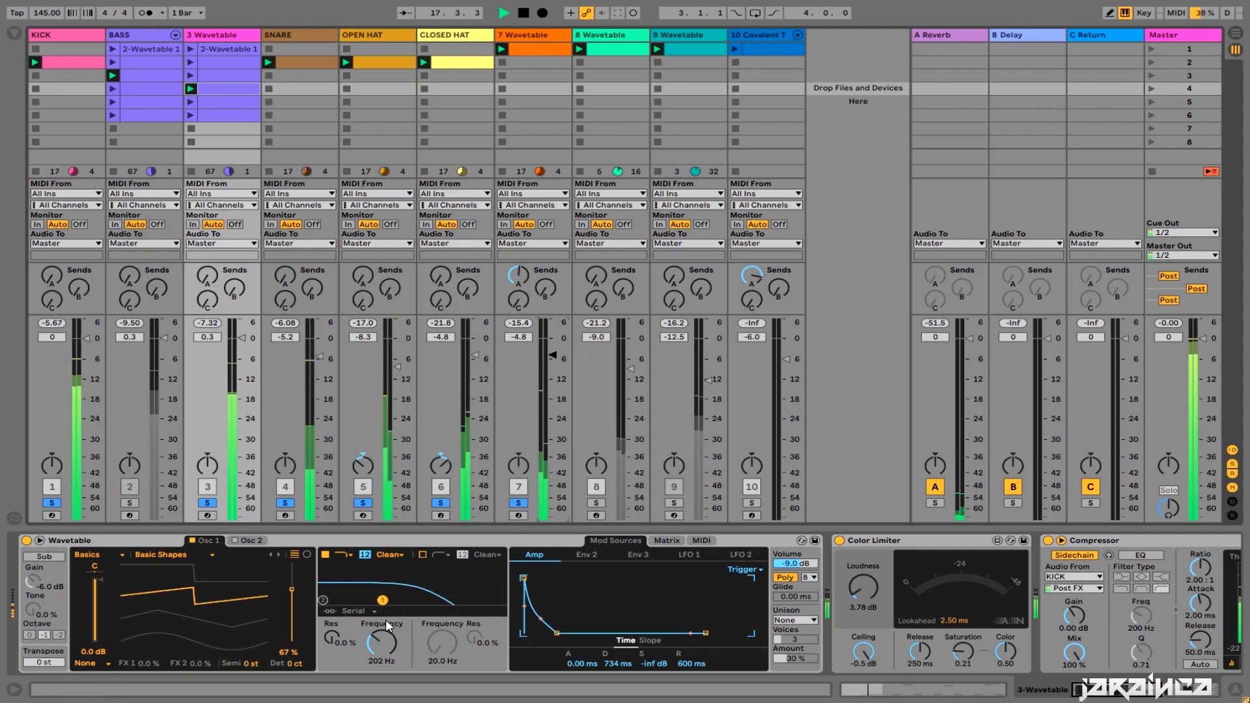
- Sweep Wavetable's Filter 1 frequency down and back up, leave it at 238 Hz, and exit full-screen view
{"action": "left_click_drag", "start_coordinate": [380, 648], "coordinate": [380, 664]}
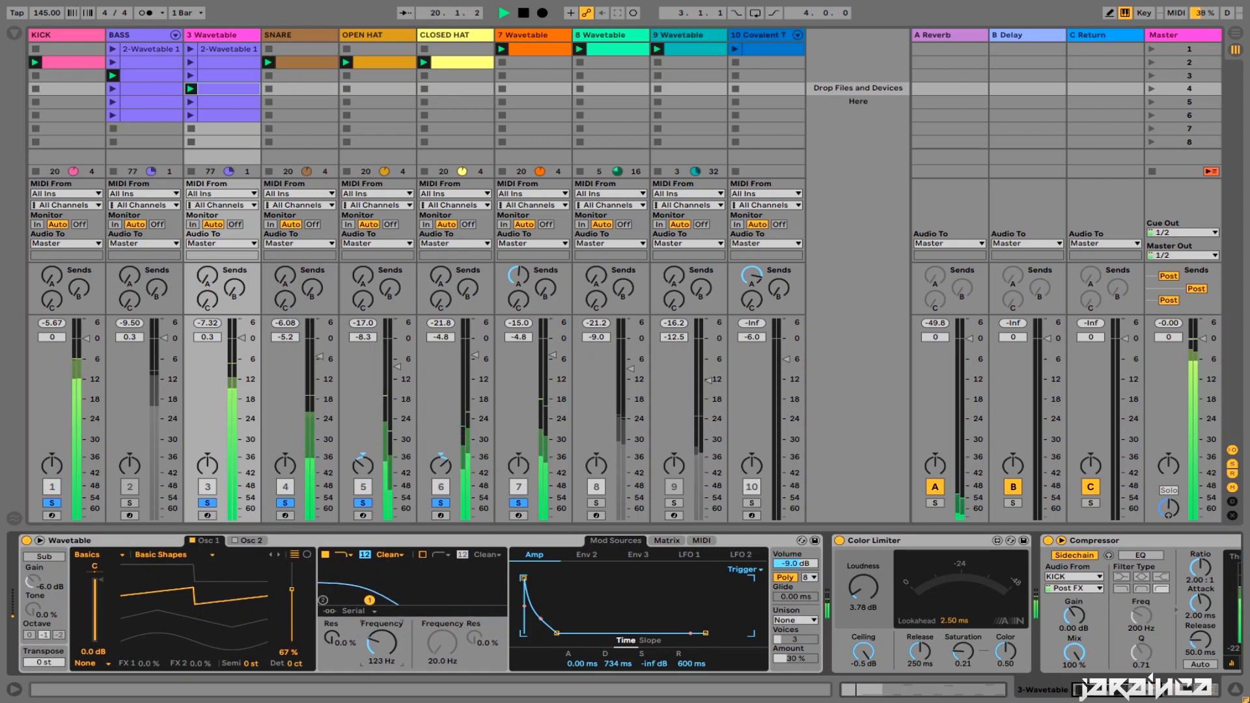
{"action": "left_click_drag", "start_coordinate": [379, 664], "coordinate": [382, 702]}
{"action": "left_click_drag", "start_coordinate": [376, 624], "coordinate": [376, 616]}
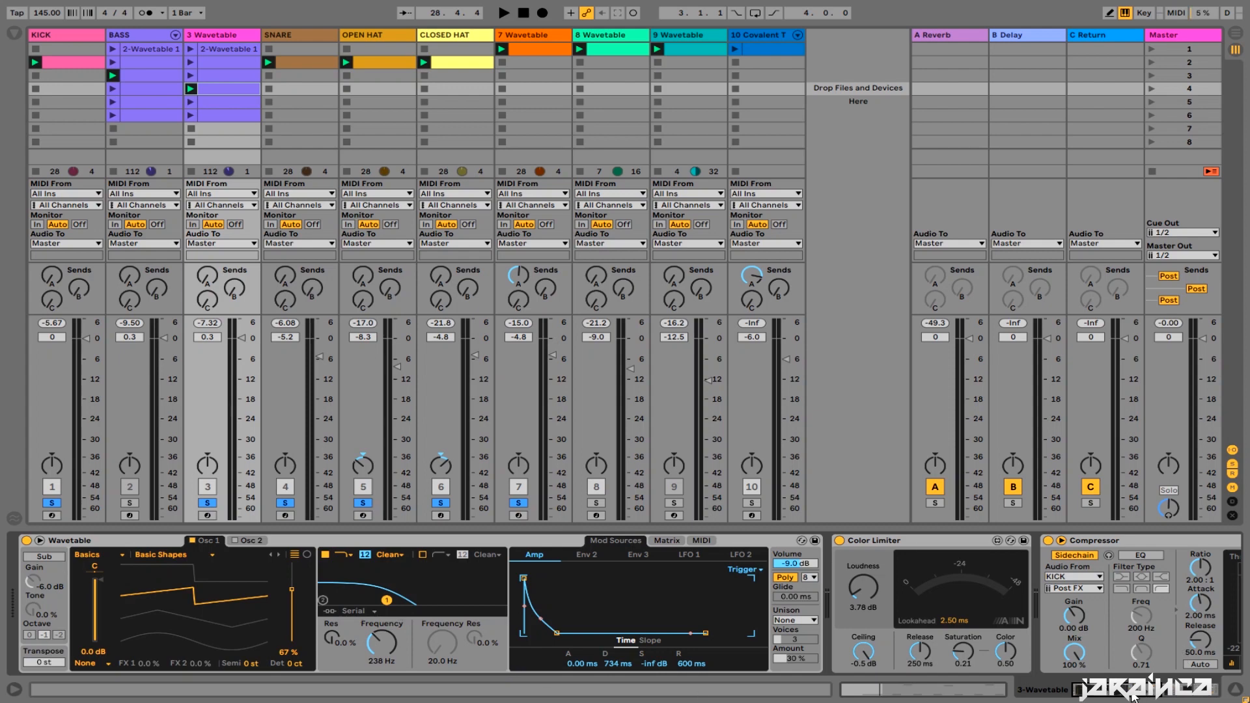
{"action": "left_click_drag", "start_coordinate": [1135, 697], "coordinate": [983, 697]}
{"action": "key", "text": "ctrl+shift+f"}
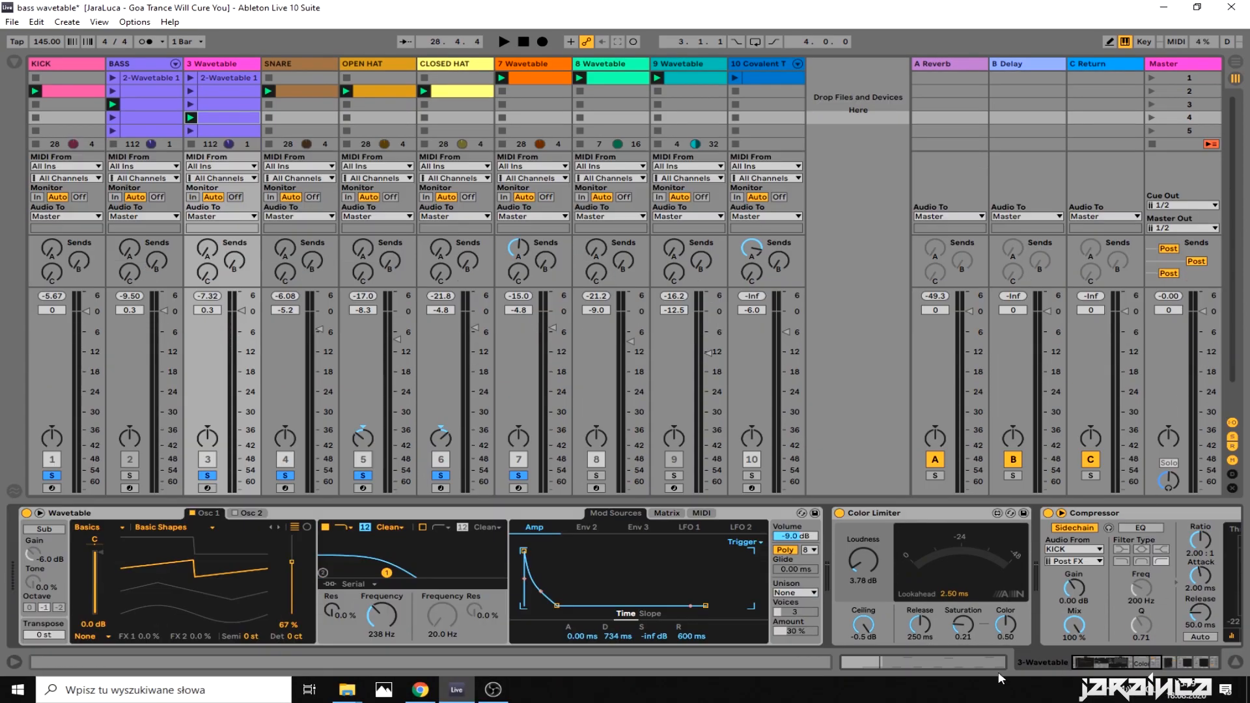